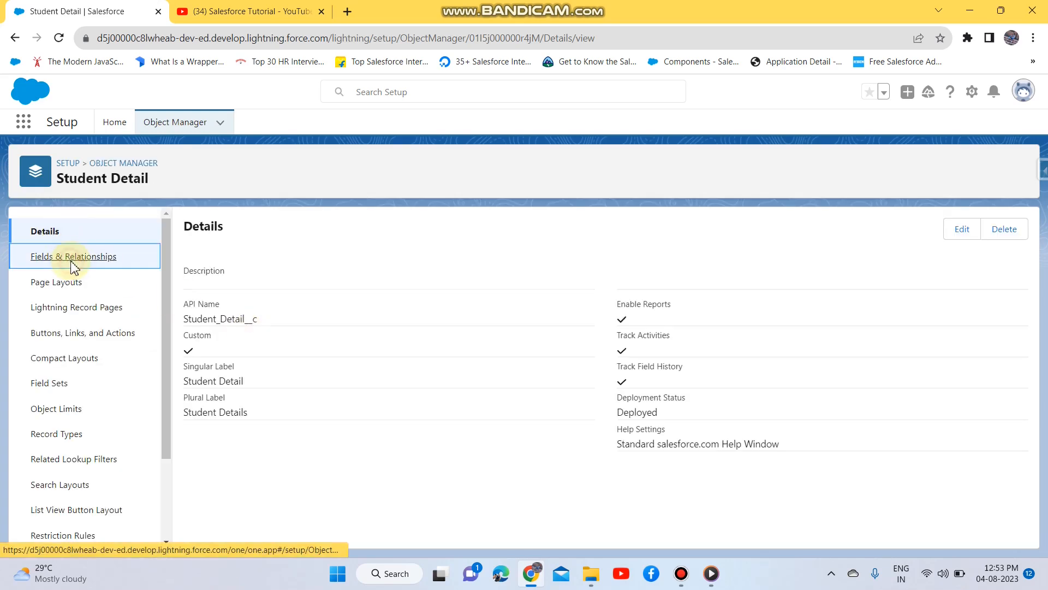
Step: Open the Fields & Relationships list of the Student Detail object and review its existing fields
{"action": "left_click", "coordinate": [72, 267]}
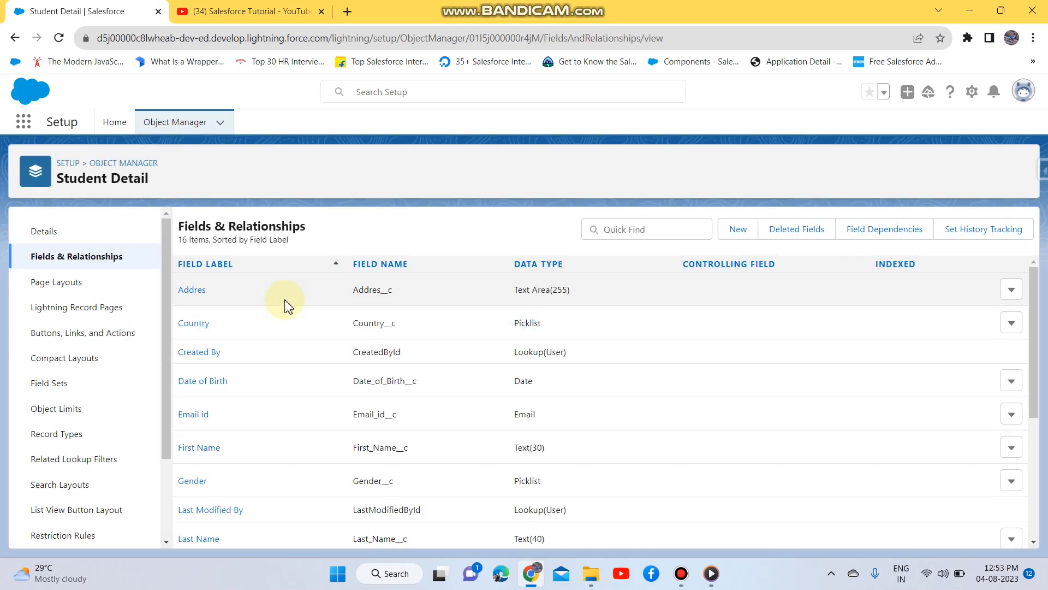
{"action": "scroll", "coordinate": [285, 303], "scroll_direction": "down", "scroll_amount": 3}
{"action": "scroll", "coordinate": [276, 344], "scroll_direction": "up", "scroll_amount": 3}
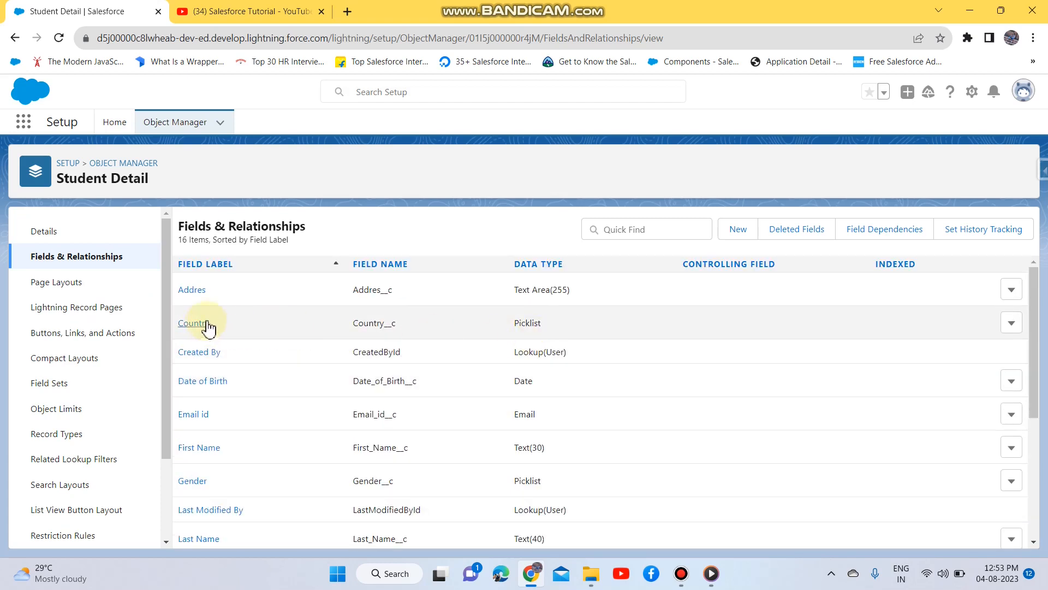
{"action": "scroll", "coordinate": [229, 367], "scroll_direction": "down", "scroll_amount": 2}
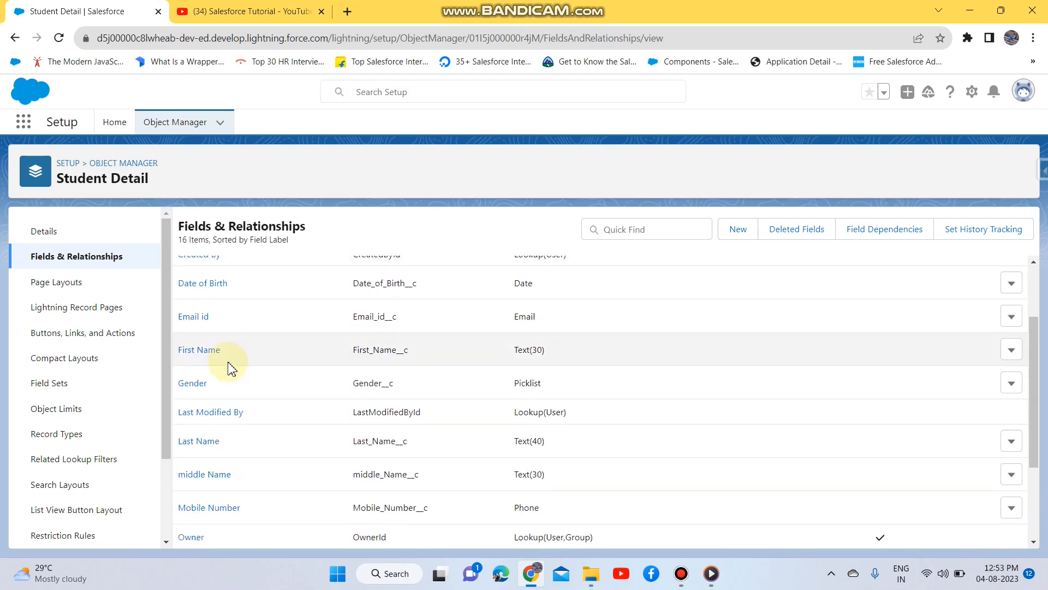
{"action": "scroll", "coordinate": [227, 367], "scroll_direction": "down", "scroll_amount": 2}
{"action": "scroll", "coordinate": [239, 316], "scroll_direction": "up", "scroll_amount": 5}
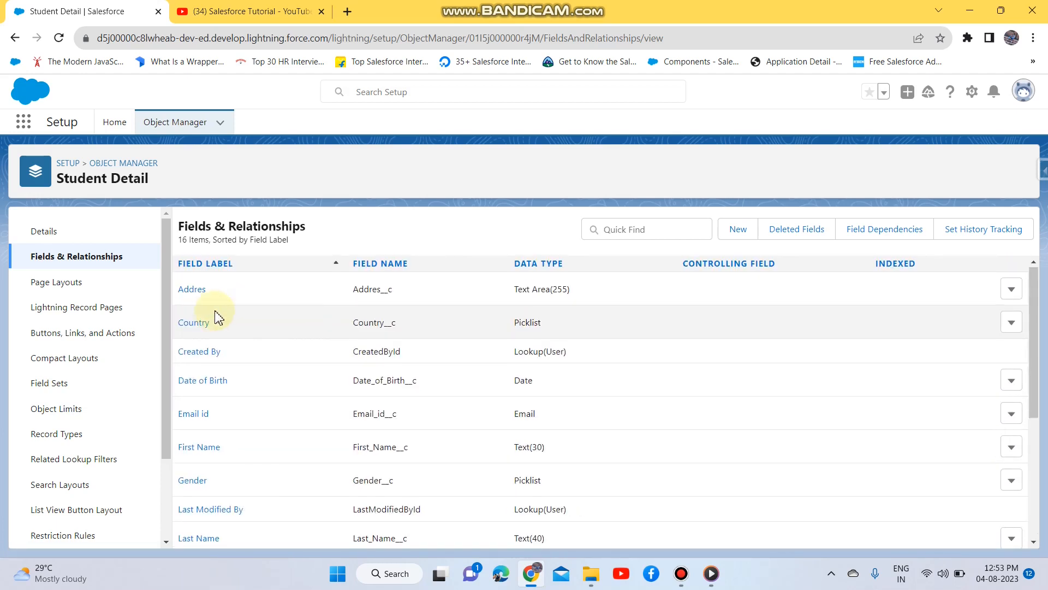
Step: Open the Country field's definition and examine its field information, dependencies and picklist values
{"action": "left_click", "coordinate": [195, 323]}
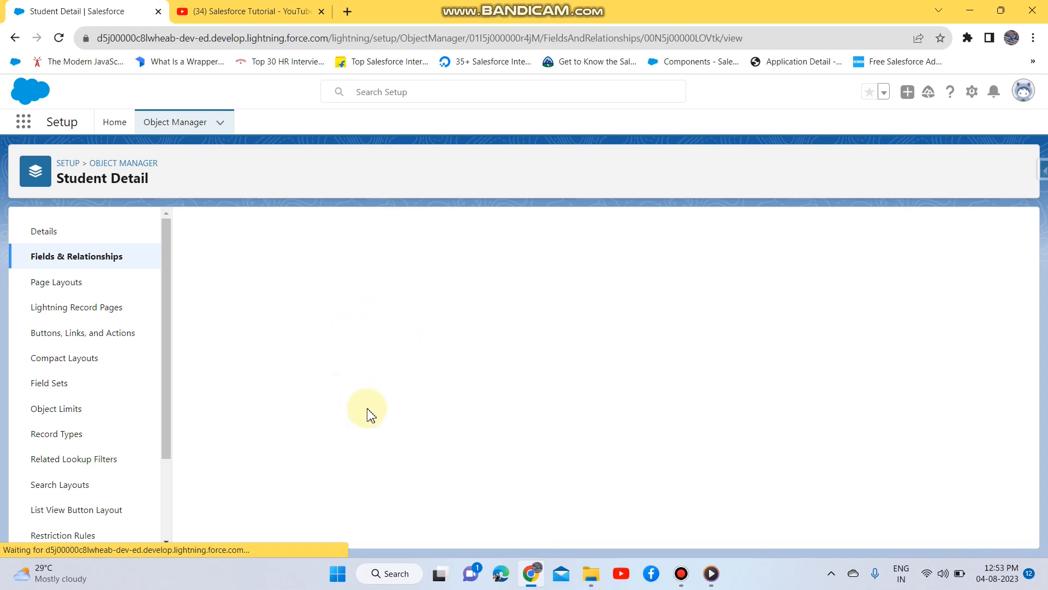
{"action": "scroll", "coordinate": [388, 330], "scroll_direction": "down", "scroll_amount": 2}
{"action": "scroll", "coordinate": [444, 327], "scroll_direction": "down", "scroll_amount": 5}
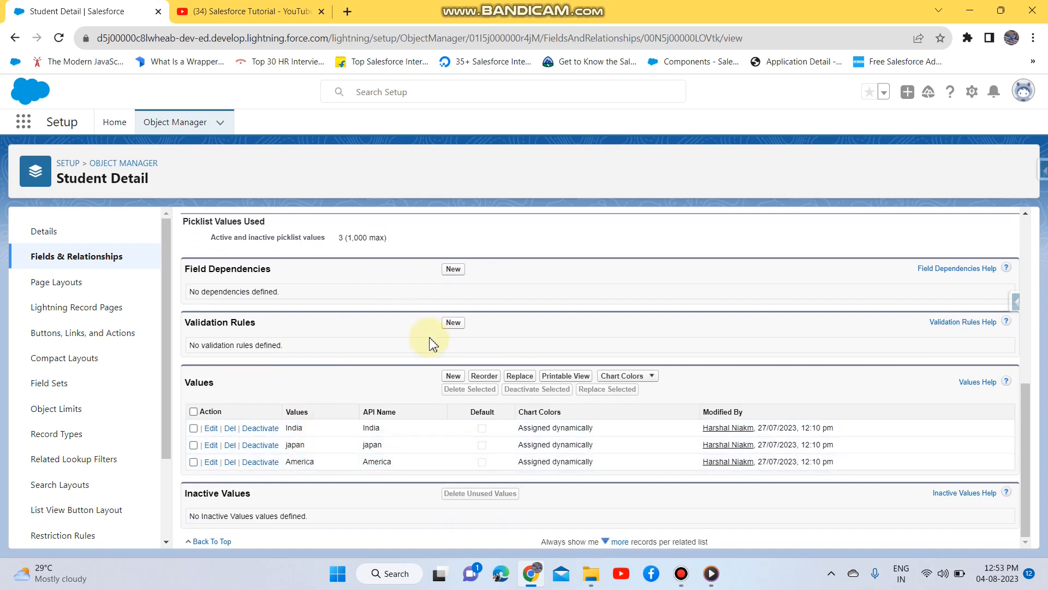
{"action": "scroll", "coordinate": [430, 344], "scroll_direction": "up", "scroll_amount": 4}
{"action": "scroll", "coordinate": [464, 376], "scroll_direction": "down", "scroll_amount": 3}
{"action": "scroll", "coordinate": [486, 404], "scroll_direction": "up", "scroll_amount": 6}
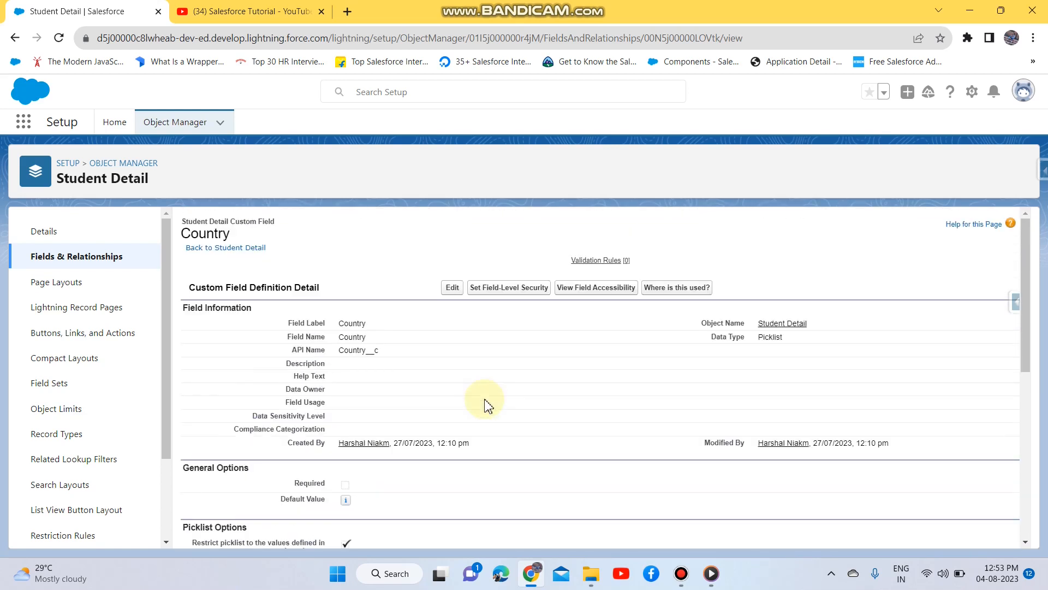
Step: Return to the Student Detail field list and start a new custom field with the Picklist data type
{"action": "left_click", "coordinate": [116, 261]}
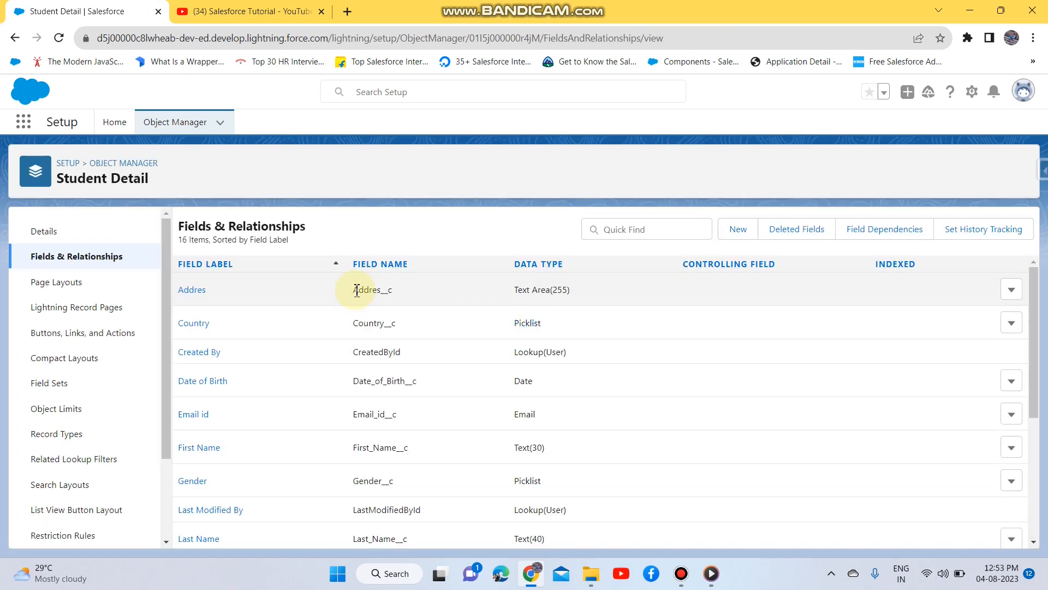
{"action": "scroll", "coordinate": [358, 339], "scroll_direction": "down", "scroll_amount": 3}
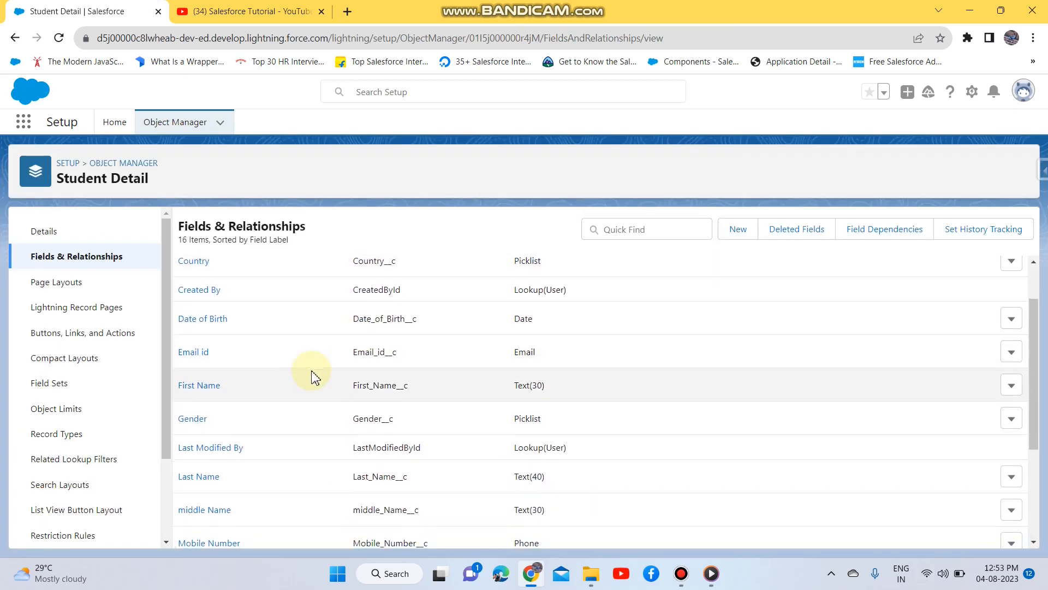
{"action": "scroll", "coordinate": [279, 418], "scroll_direction": "up", "scroll_amount": 3}
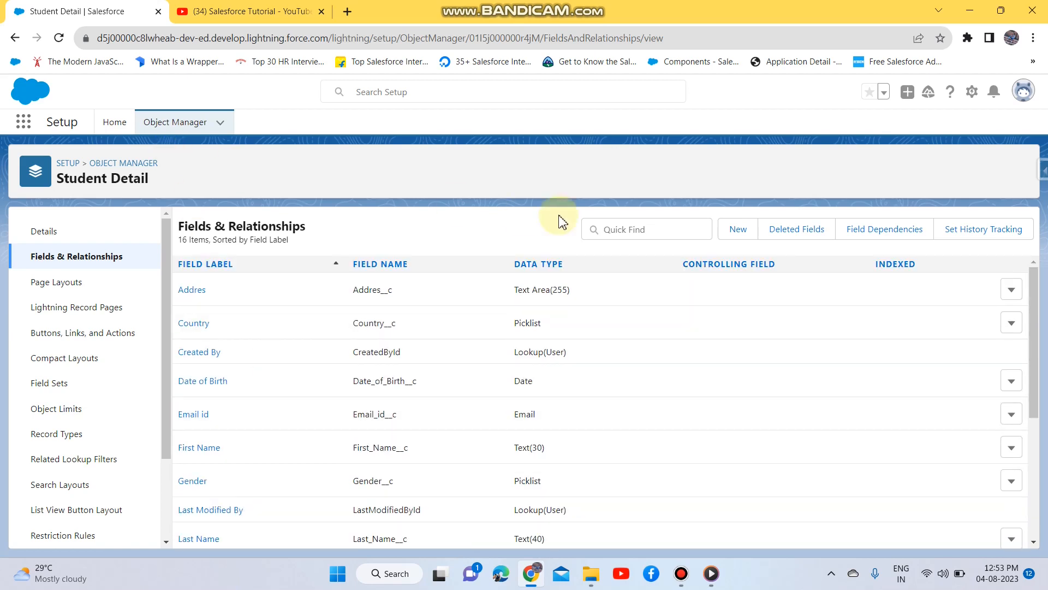
{"action": "left_click", "coordinate": [737, 231]}
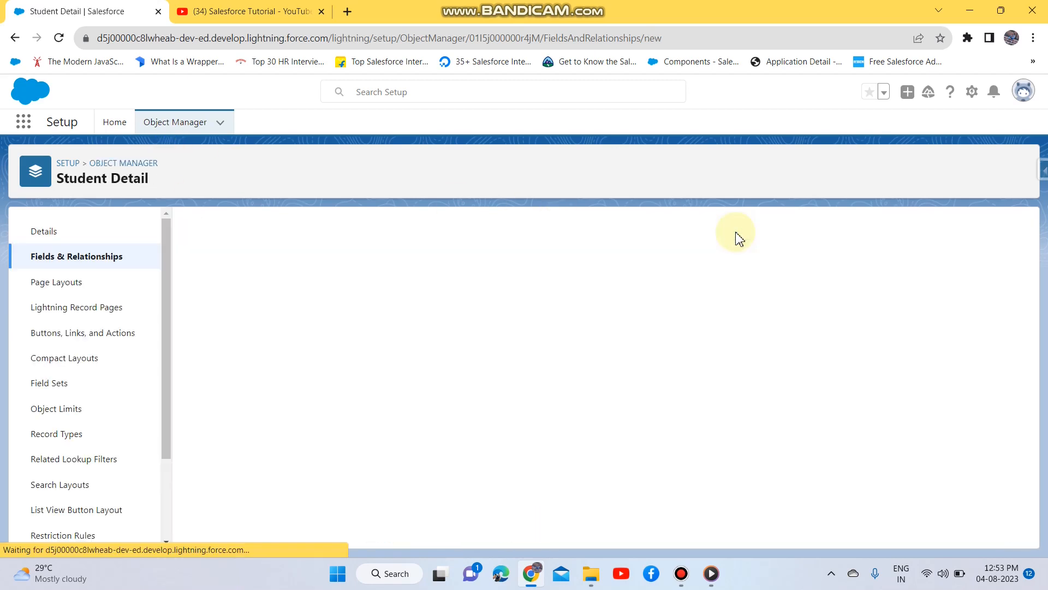
{"action": "scroll", "coordinate": [374, 369], "scroll_direction": "down", "scroll_amount": 3}
{"action": "scroll", "coordinate": [350, 390], "scroll_direction": "up", "scroll_amount": 3}
{"action": "scroll", "coordinate": [304, 429], "scroll_direction": "down", "scroll_amount": 8}
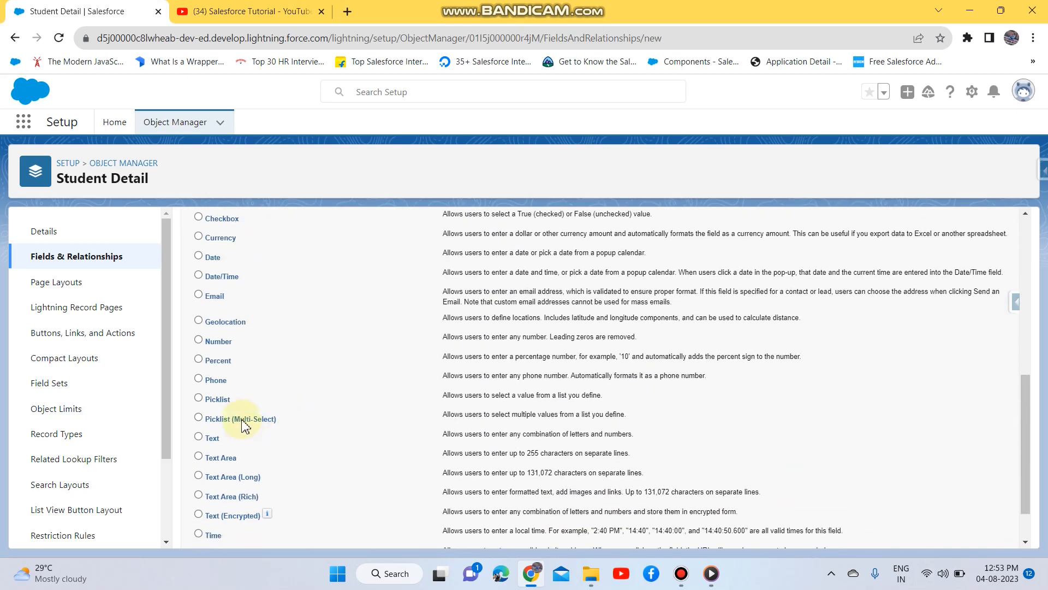
{"action": "left_click", "coordinate": [218, 400]}
{"action": "scroll", "coordinate": [663, 385], "scroll_direction": "up", "scroll_amount": 8}
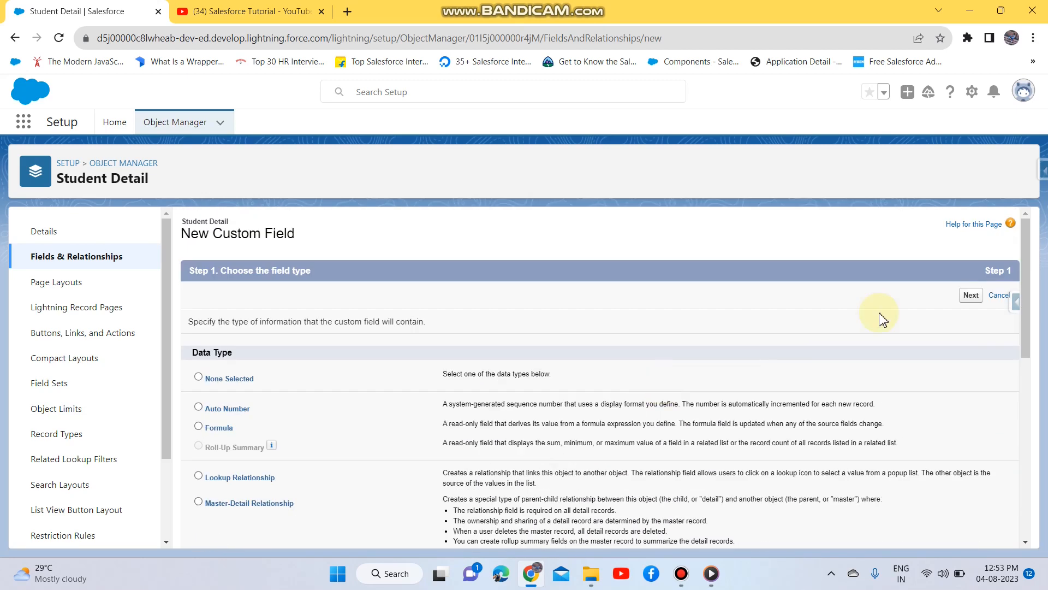
{"action": "left_click", "coordinate": [971, 296]}
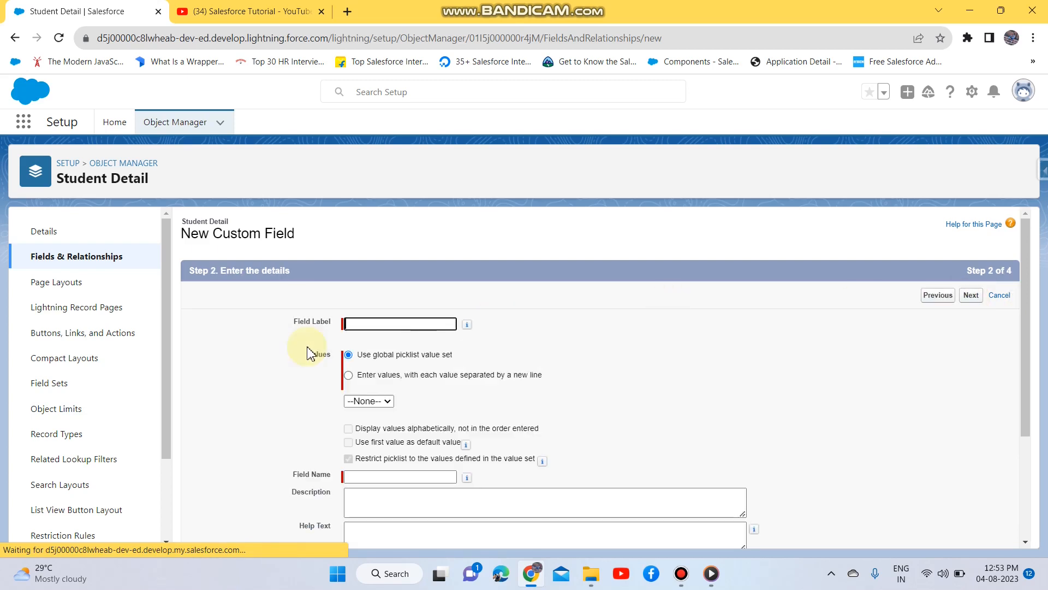
Step: Label the picklist field city and enter its own values Bengali camp, Indira Nagur, Jatpura GAte and Tukum, one per line
{"action": "left_click", "coordinate": [384, 323]}
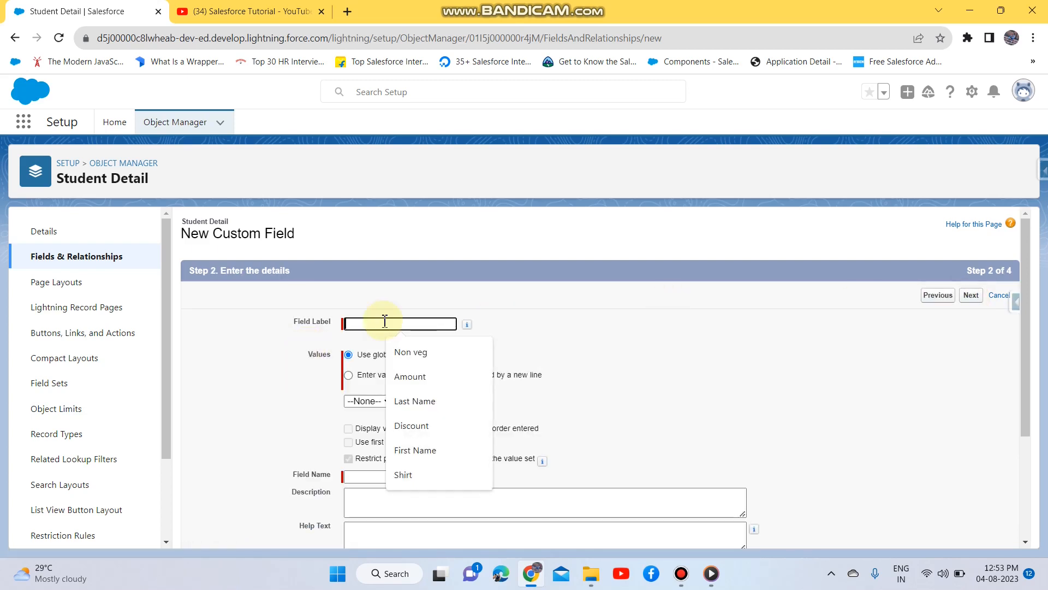
{"action": "type", "text": "city"}
{"action": "left_click_drag", "start_coordinate": [620, 342], "coordinate": [355, 382]}
{"action": "left_click", "coordinate": [348, 375]}
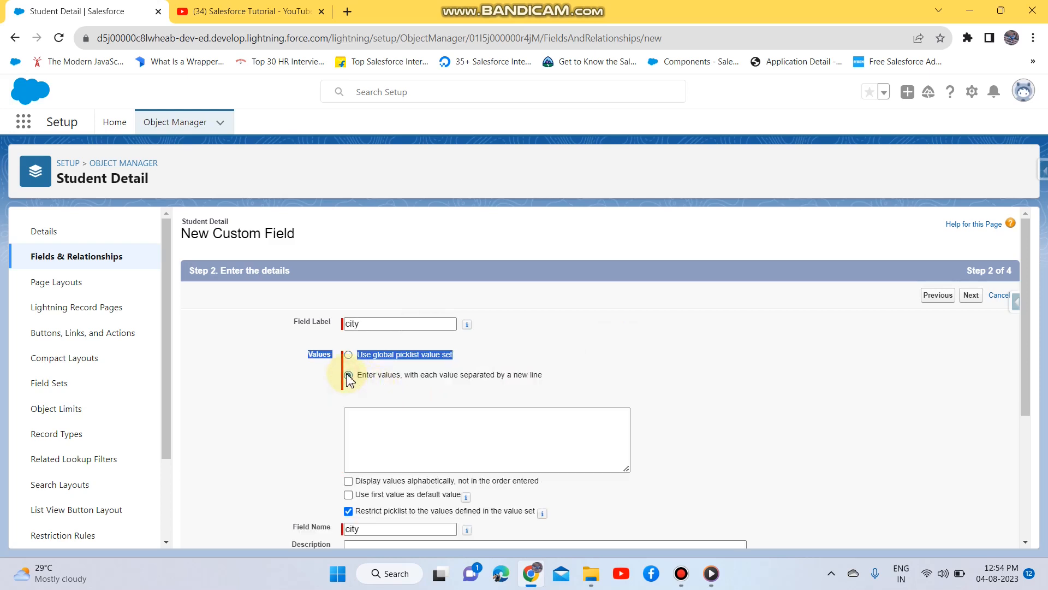
{"action": "left_click", "coordinate": [386, 431]}
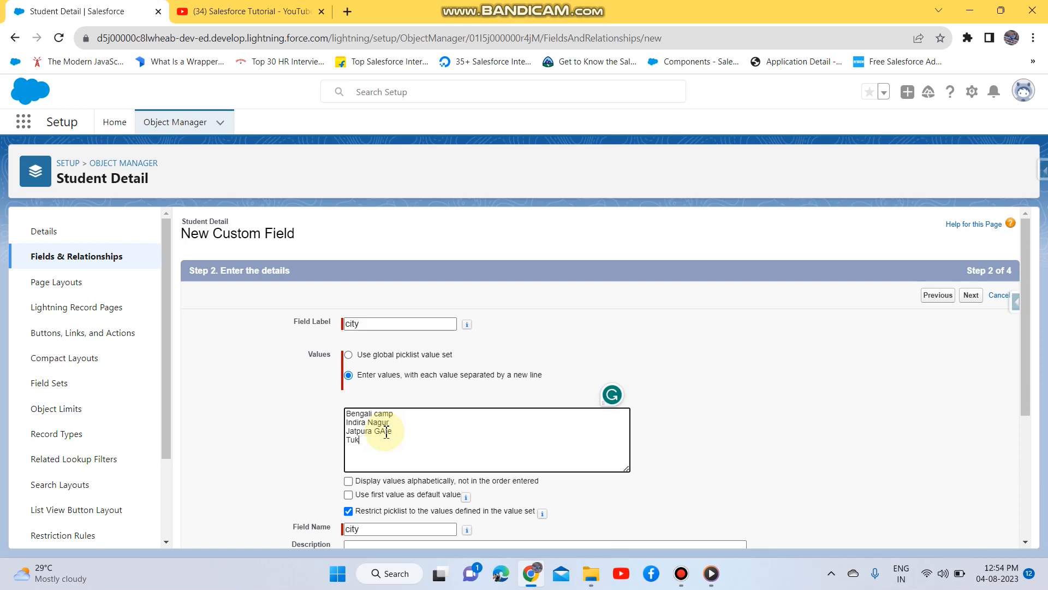
{"action": "scroll", "coordinate": [456, 435], "scroll_direction": "down", "scroll_amount": 4}
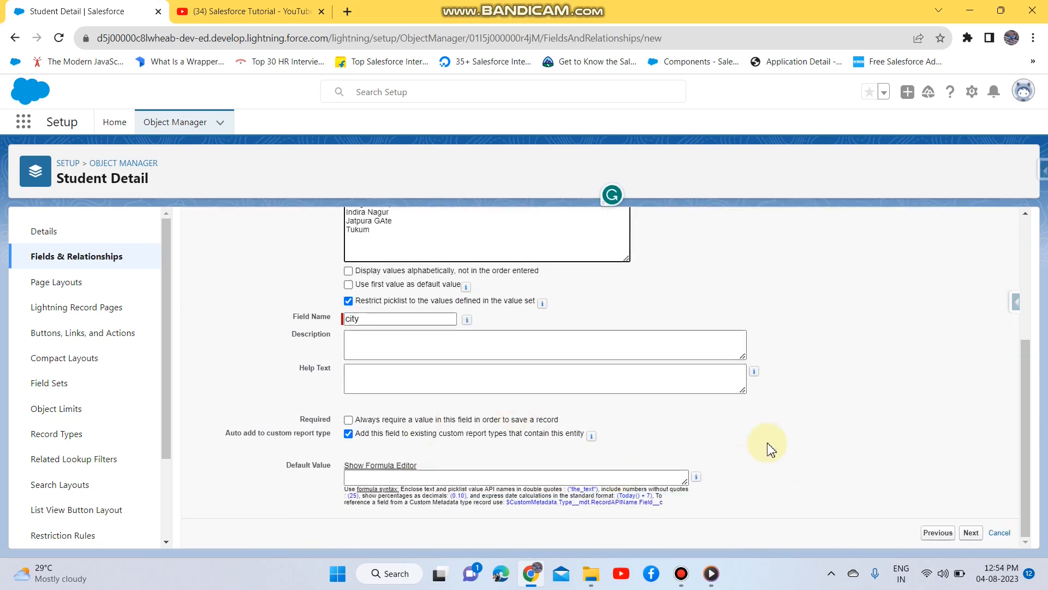
{"action": "left_click", "coordinate": [972, 533]}
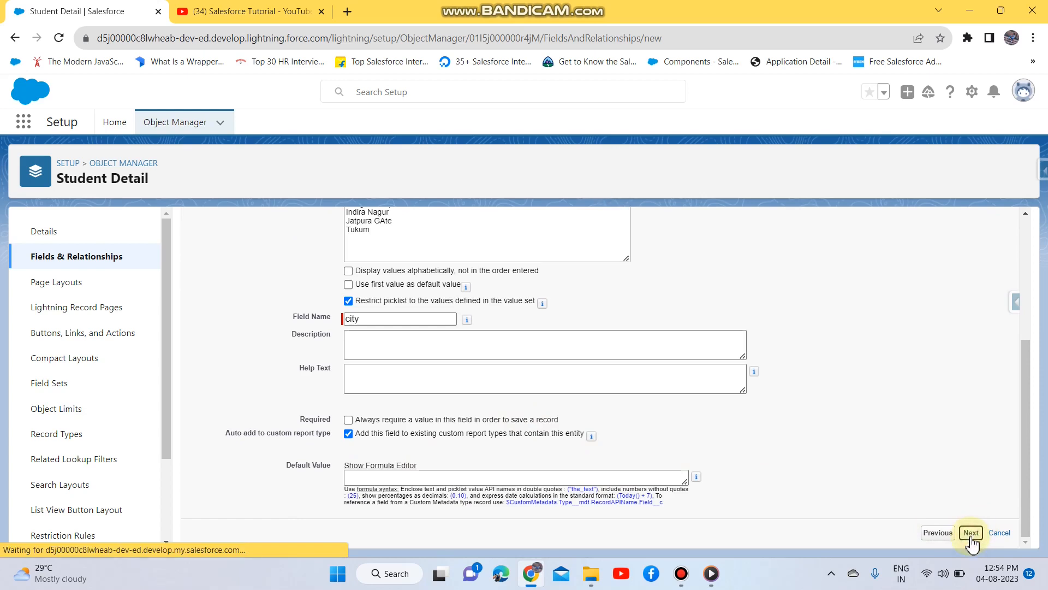
Step: Keep the default field-level security and Student Detail Layout assignment, and save the city field
{"action": "scroll", "coordinate": [612, 423], "scroll_direction": "up", "scroll_amount": 4}
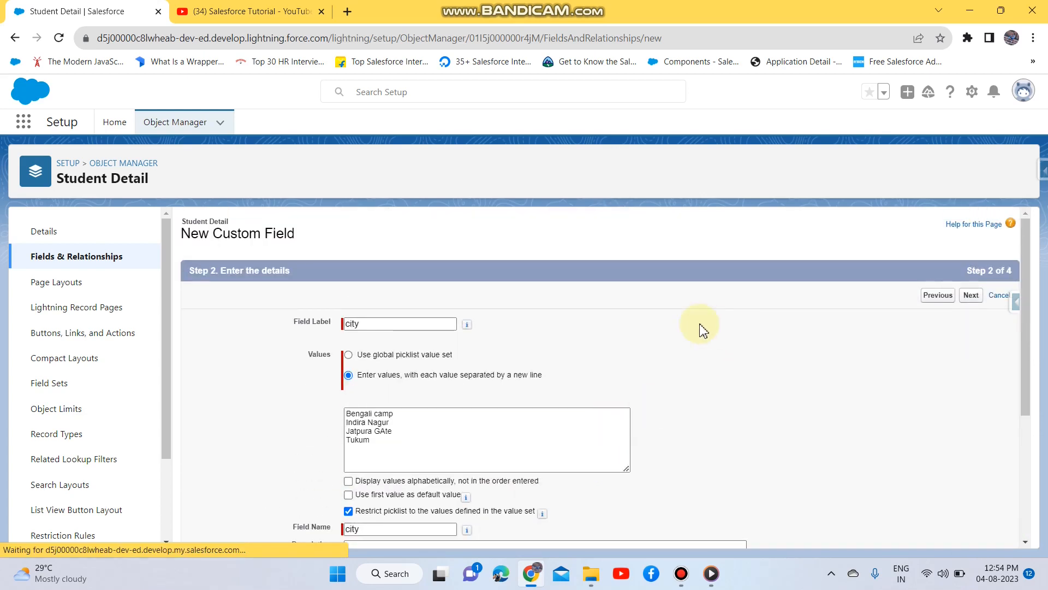
{"action": "scroll", "coordinate": [819, 327], "scroll_direction": "down", "scroll_amount": 3}
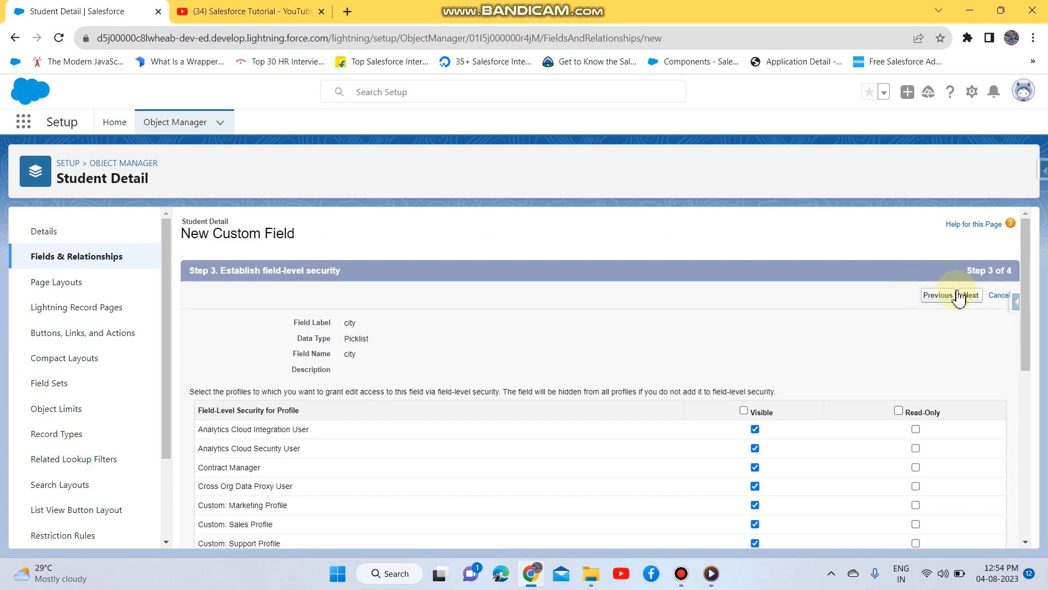
{"action": "scroll", "coordinate": [504, 457], "scroll_direction": "down", "scroll_amount": 7}
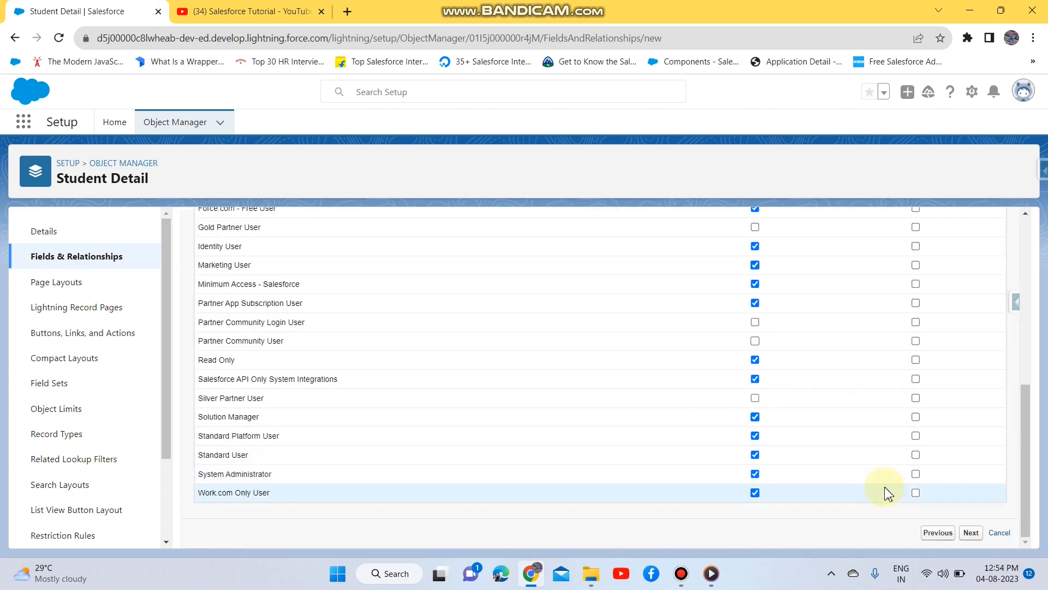
{"action": "left_click", "coordinate": [968, 531]}
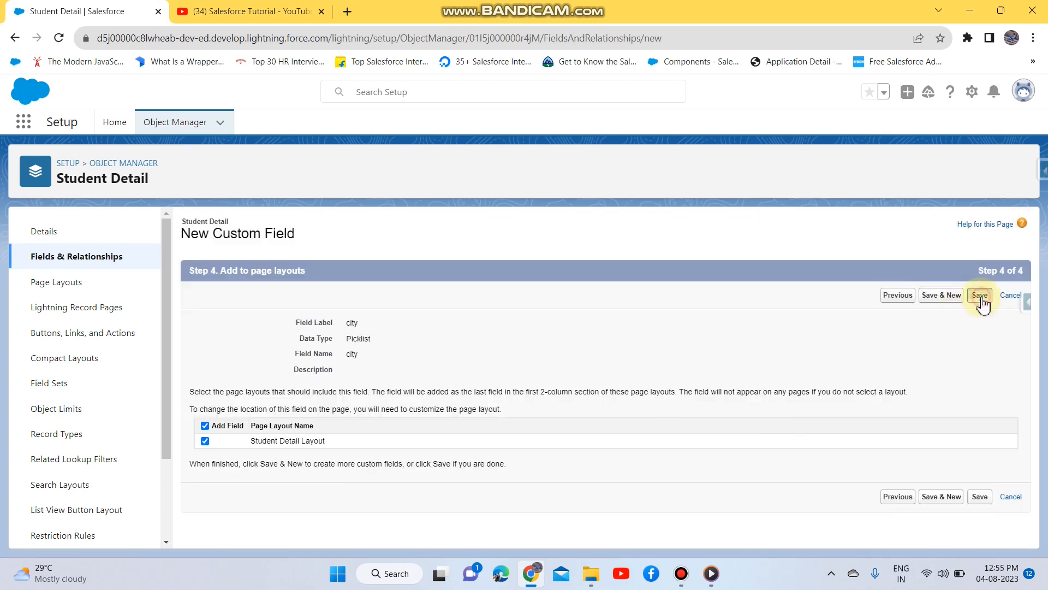
{"action": "left_click", "coordinate": [979, 295]}
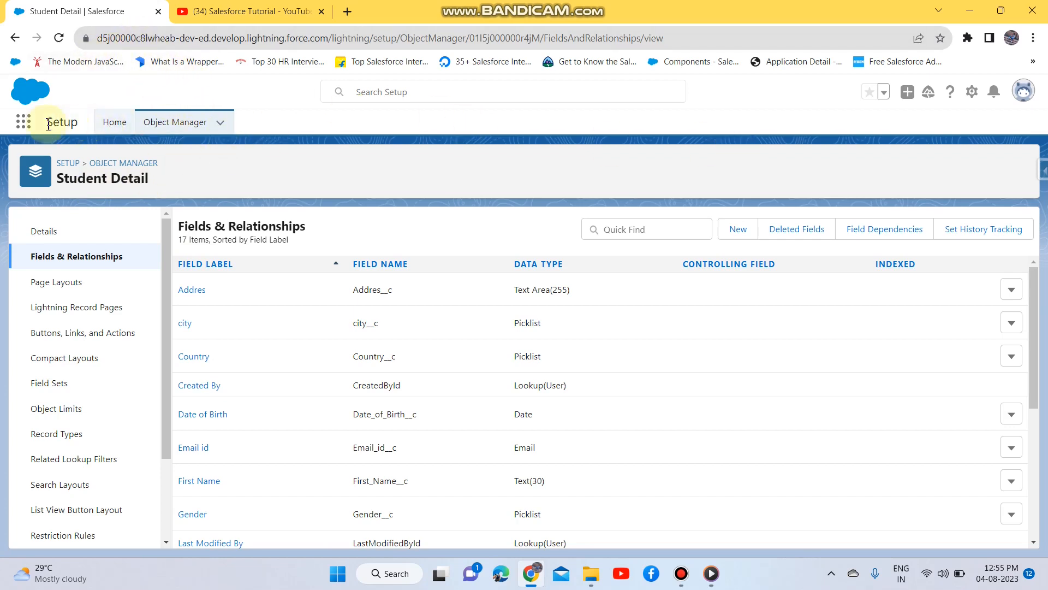
Step: Duplicate the Student Detail setup page in another browser tab and open Student Details in the Student Management app there
{"action": "right_click", "coordinate": [112, 21]}
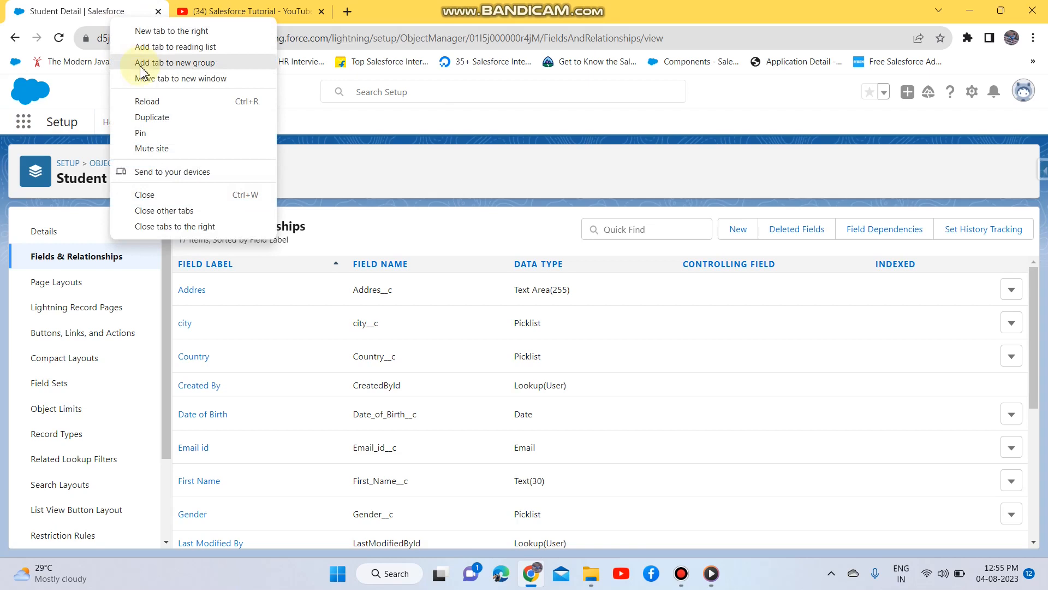
{"action": "left_click", "coordinate": [157, 119]}
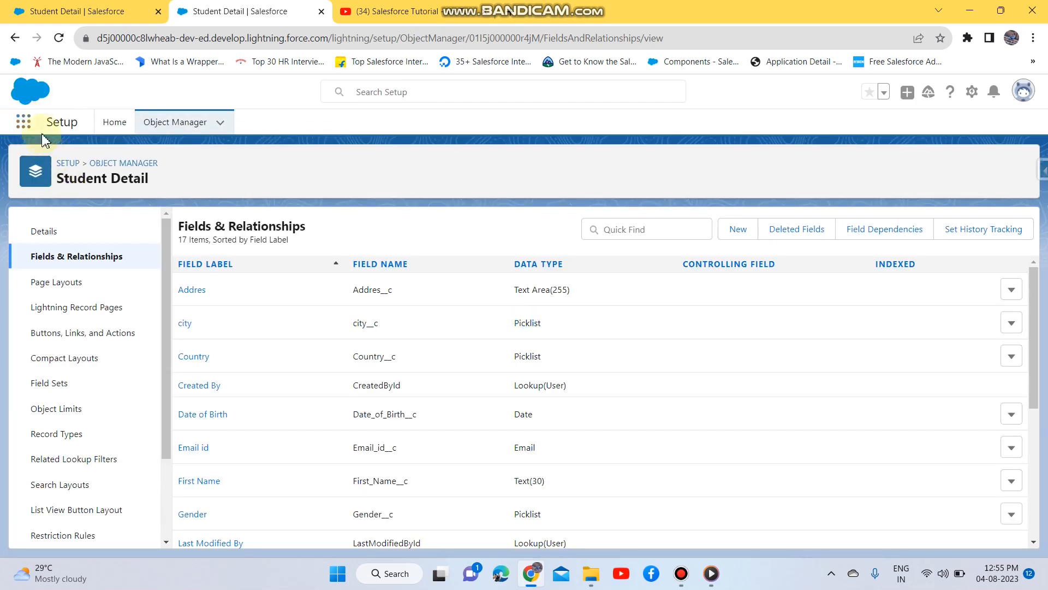
{"action": "left_click", "coordinate": [23, 120]}
{"action": "left_click", "coordinate": [35, 363]}
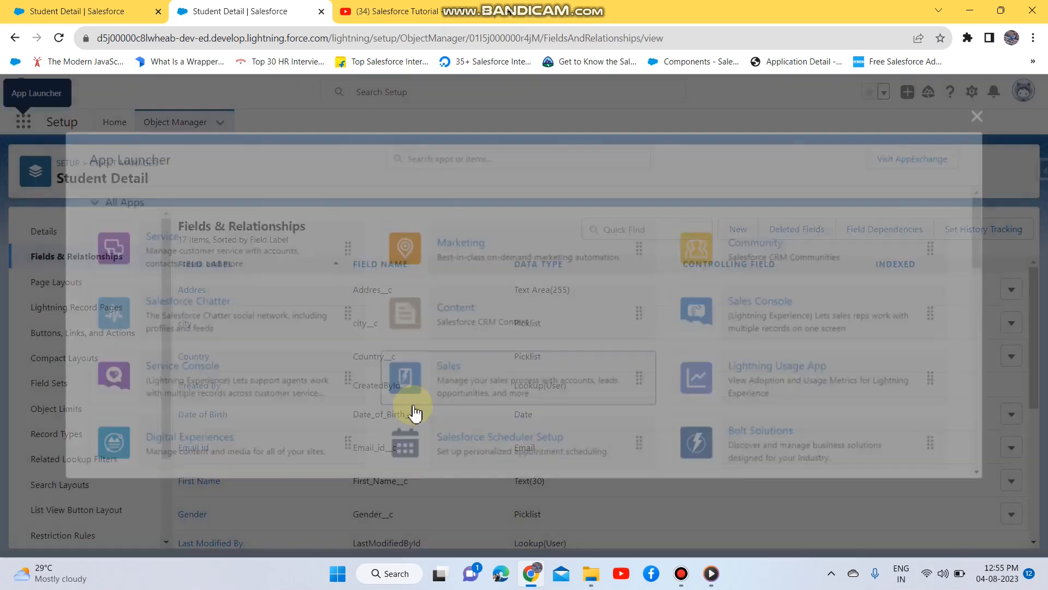
{"action": "scroll", "coordinate": [371, 372], "scroll_direction": "down", "scroll_amount": 5}
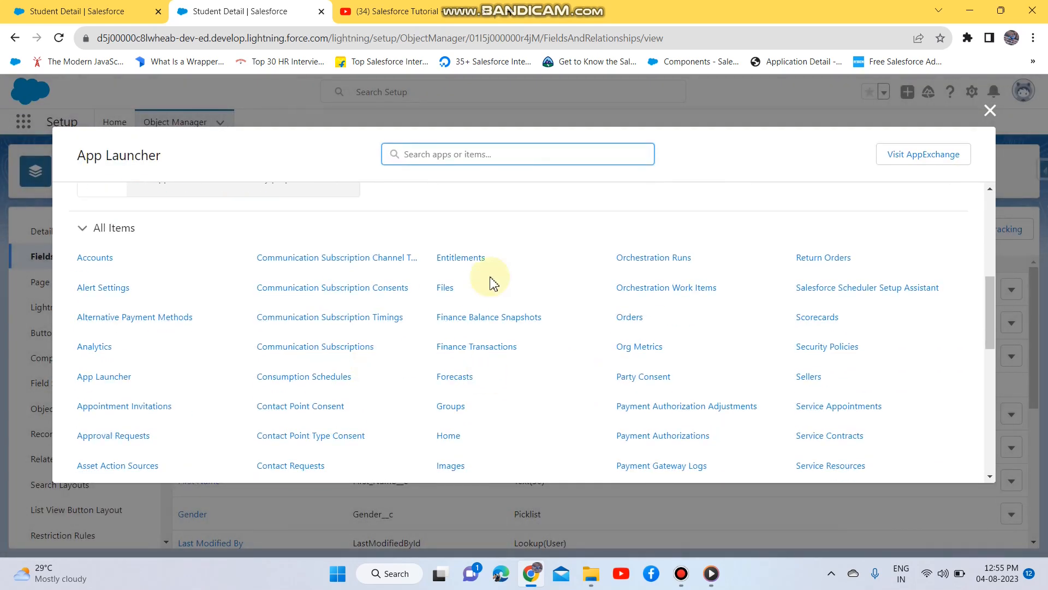
{"action": "scroll", "coordinate": [274, 262], "scroll_direction": "up", "scroll_amount": 1}
{"action": "left_click", "coordinate": [172, 235]}
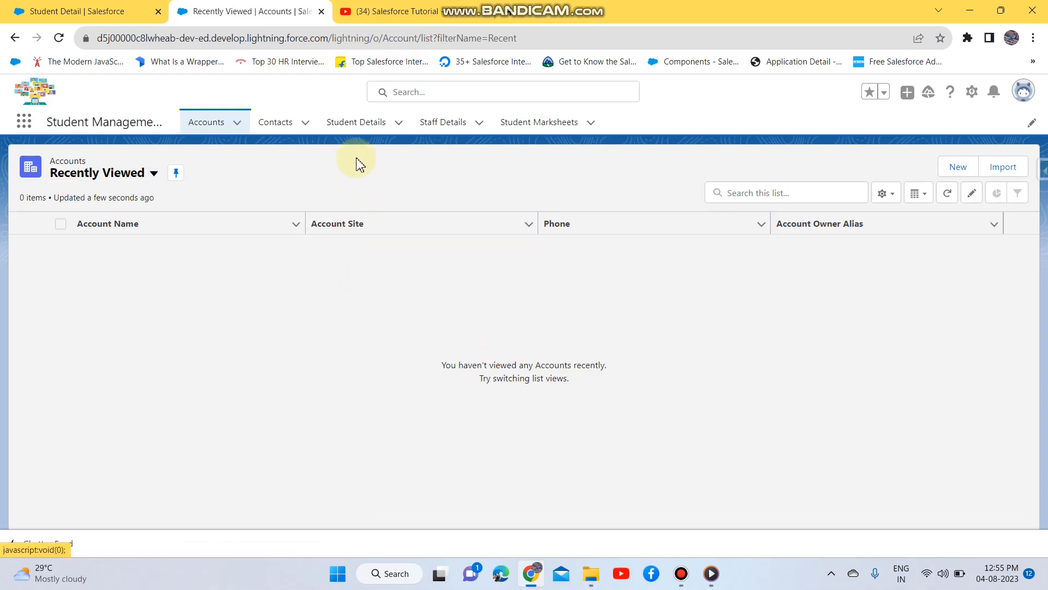
{"action": "left_click", "coordinate": [357, 130]}
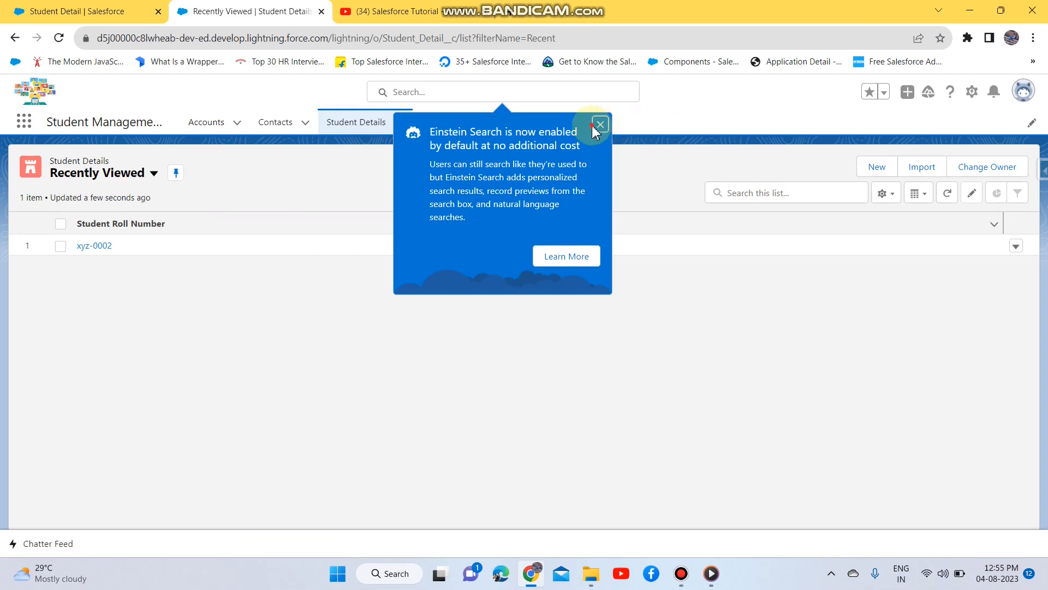
Step: Open a new Student Detail record form, examine the State and city picklists and the city options, and close it without saving
{"action": "left_click", "coordinate": [876, 168]}
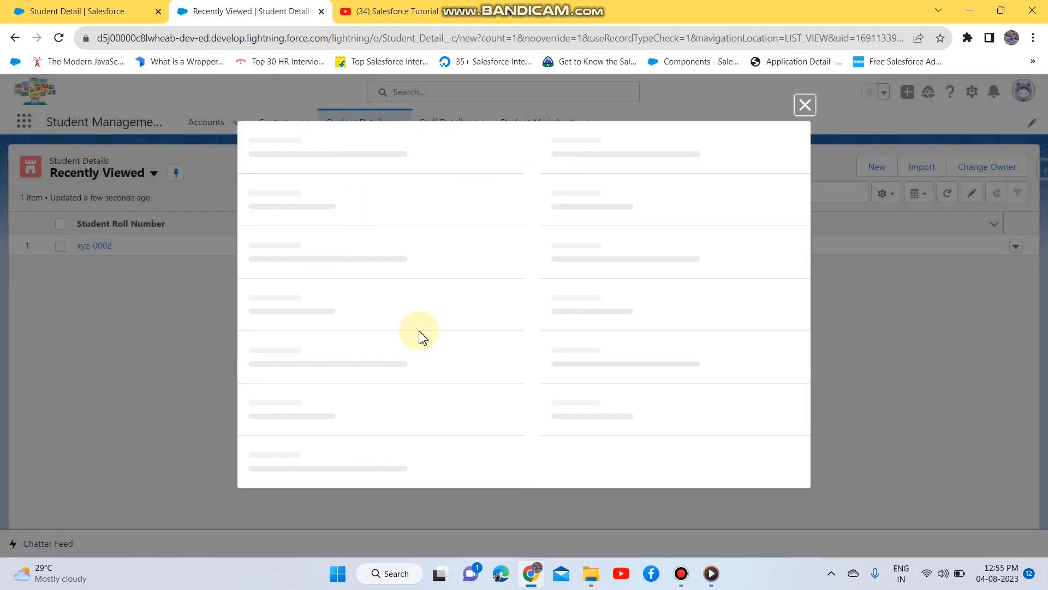
{"action": "scroll", "coordinate": [379, 379], "scroll_direction": "down", "scroll_amount": 10}
{"action": "left_click", "coordinate": [689, 352]}
{"action": "left_click_drag", "start_coordinate": [690, 353], "coordinate": [344, 440]}
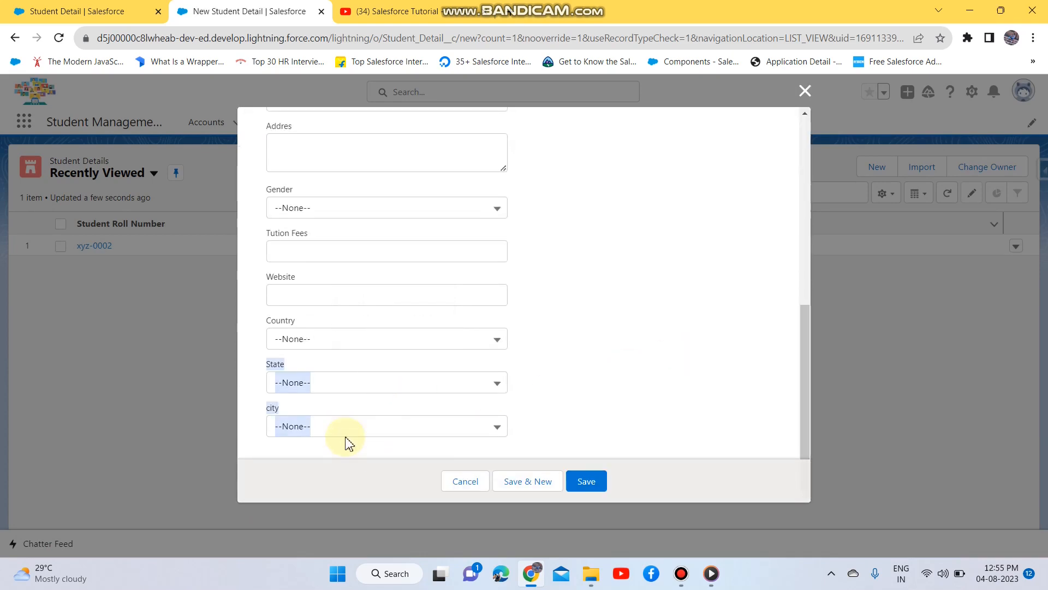
{"action": "left_click", "coordinate": [339, 428]}
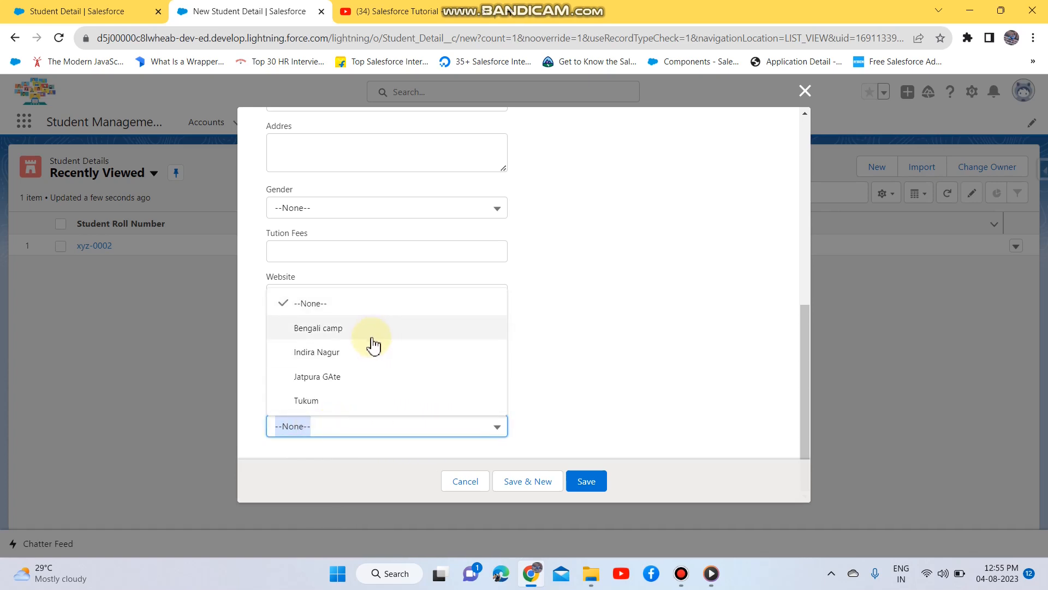
{"action": "left_click", "coordinate": [736, 294]}
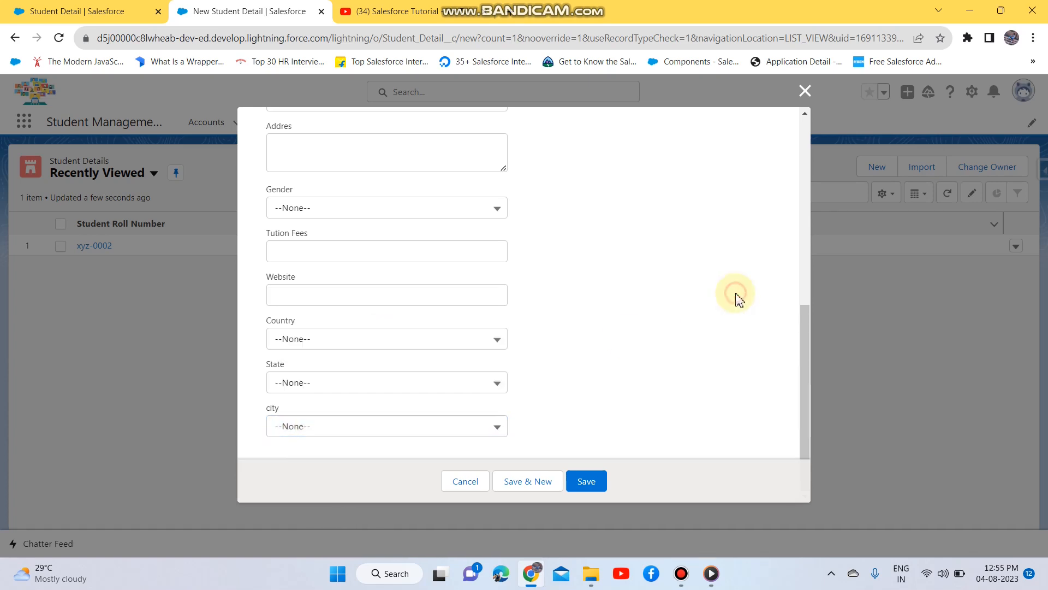
{"action": "left_click", "coordinate": [805, 92]}
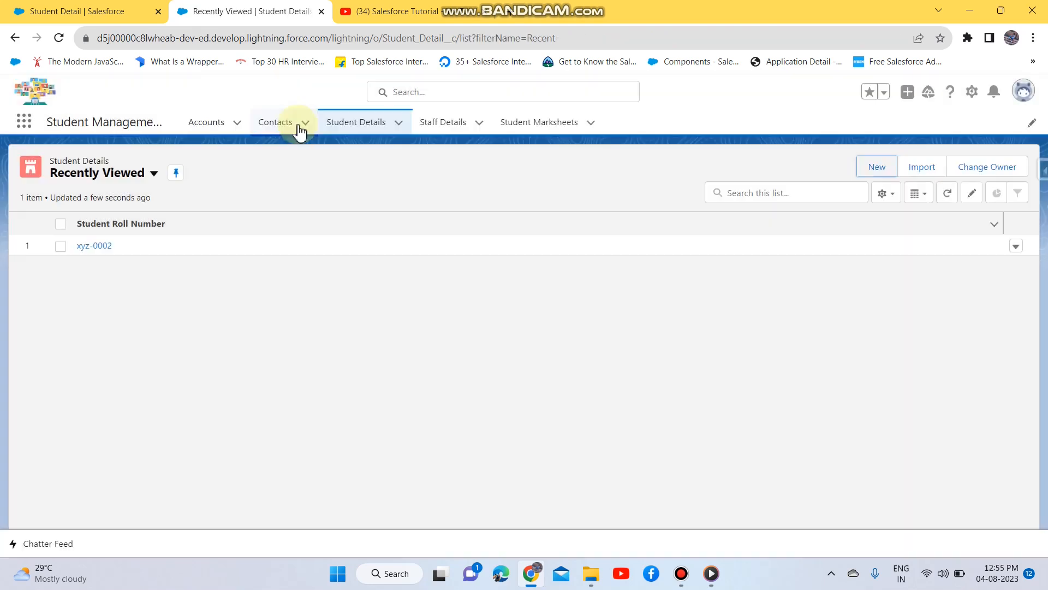
Step: Open a new Student Detail record form and choose Alaska as the State
{"action": "left_click", "coordinate": [868, 169]}
{"action": "scroll", "coordinate": [354, 378], "scroll_direction": "down", "scroll_amount": 5}
{"action": "scroll", "coordinate": [352, 387], "scroll_direction": "down", "scroll_amount": 1}
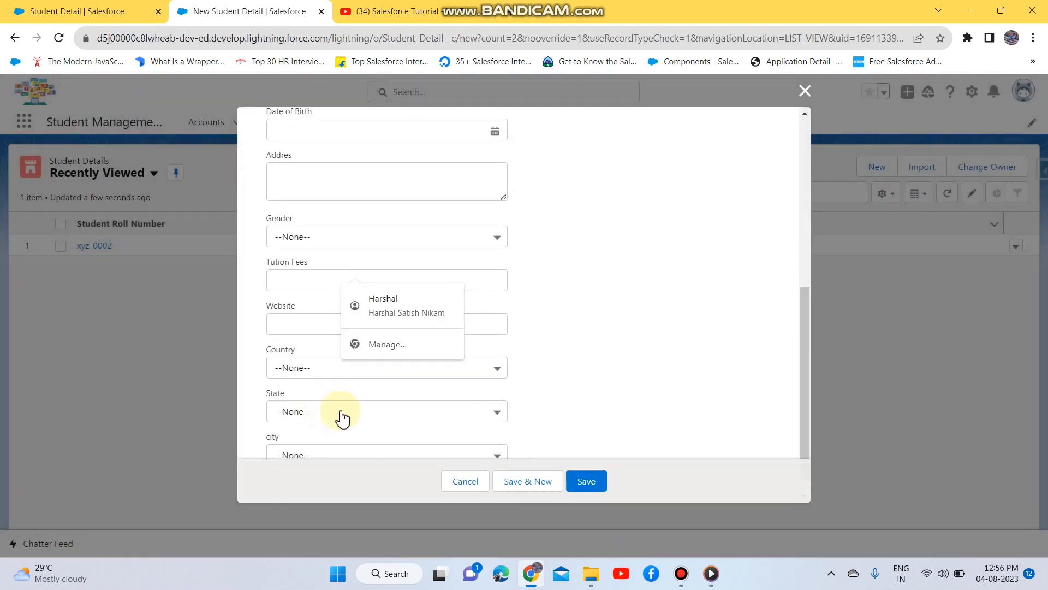
{"action": "left_click", "coordinate": [339, 416]}
{"action": "scroll", "coordinate": [378, 324], "scroll_direction": "down", "scroll_amount": 1}
{"action": "scroll", "coordinate": [377, 324], "scroll_direction": "down", "scroll_amount": 1}
{"action": "scroll", "coordinate": [376, 323], "scroll_direction": "up", "scroll_amount": 2}
{"action": "scroll", "coordinate": [382, 288], "scroll_direction": "down", "scroll_amount": 1}
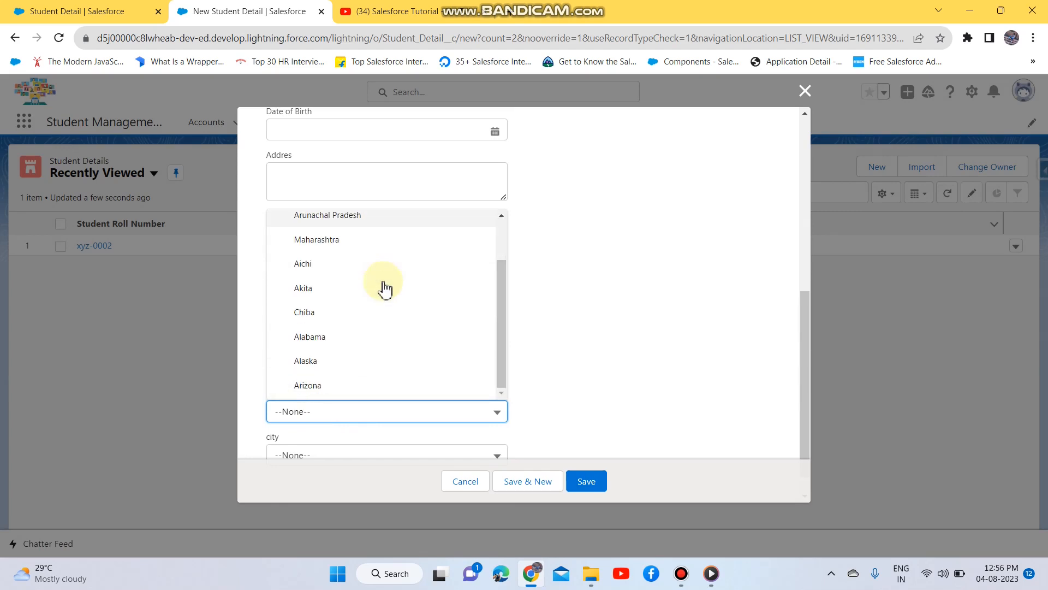
{"action": "left_click", "coordinate": [323, 355]}
{"action": "scroll", "coordinate": [324, 355], "scroll_direction": "down", "scroll_amount": 1}
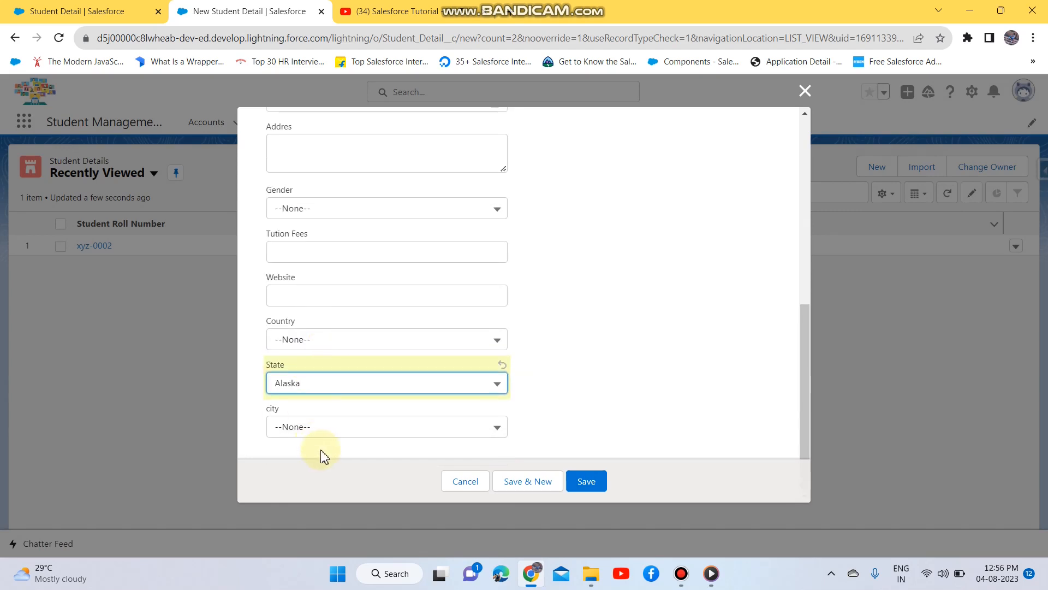
Step: Choose Jatpura GAte as the city and close the new record form without saving
{"action": "left_click", "coordinate": [332, 434]}
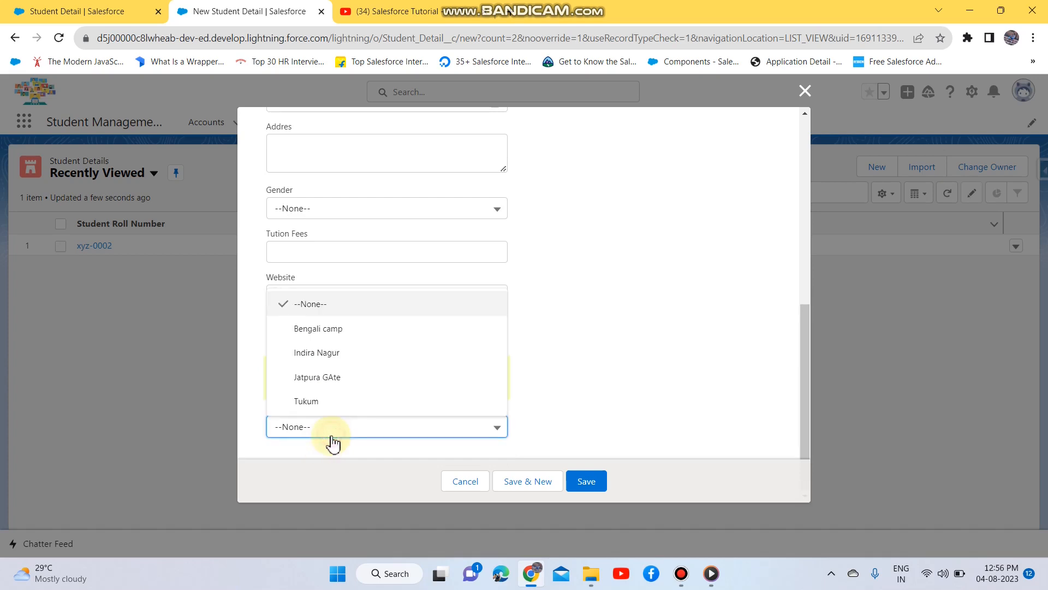
{"action": "left_click", "coordinate": [329, 375]}
{"action": "left_click", "coordinate": [804, 92]}
Step: Return to the Student Detail setup tab and start a new custom field of type Picklist (Multi-Select)
{"action": "left_click", "coordinate": [124, 13]}
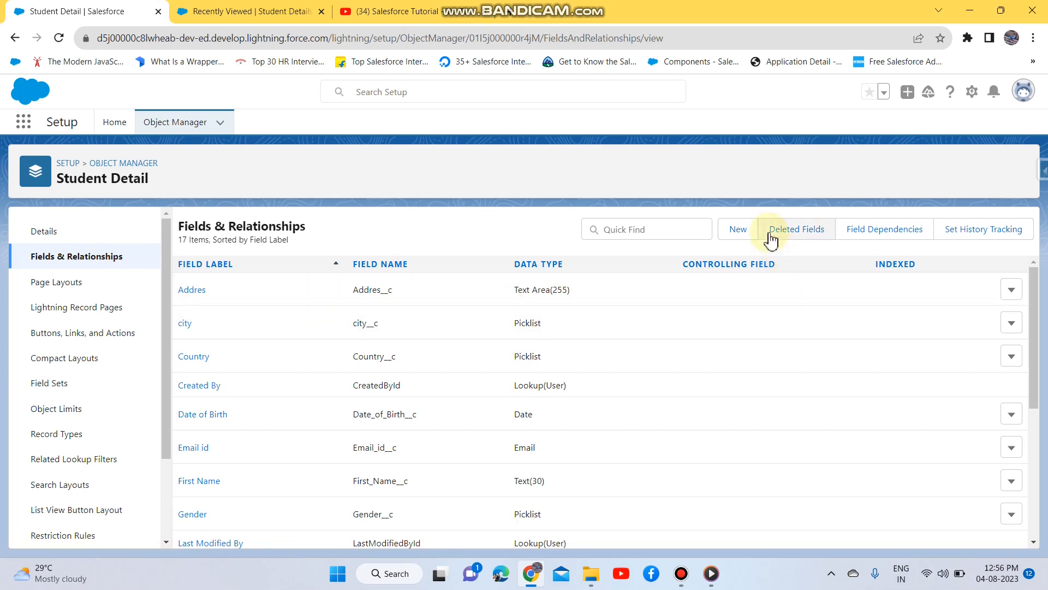
{"action": "left_click", "coordinate": [738, 229]}
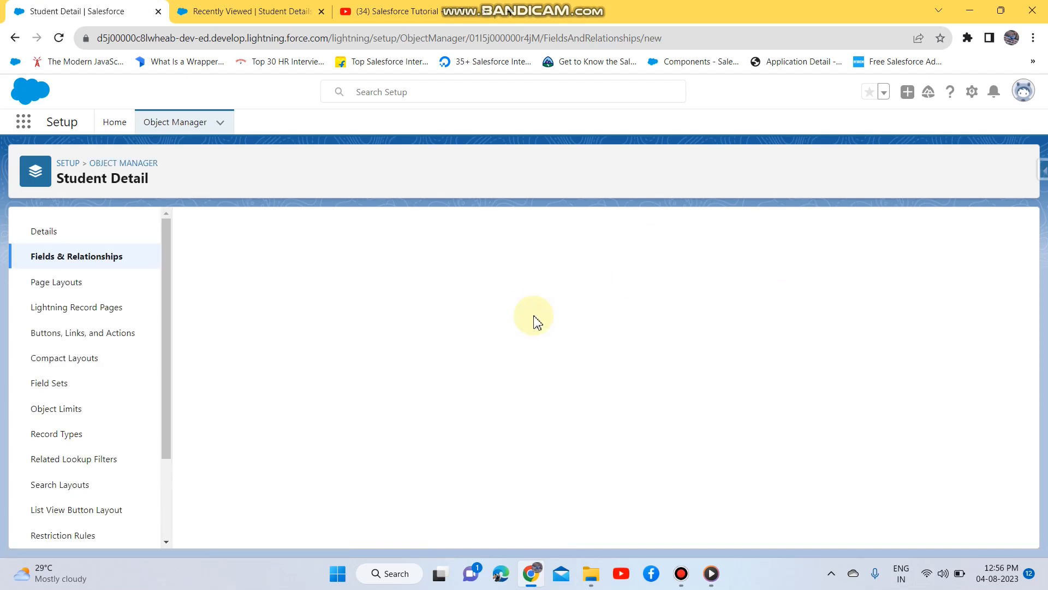
{"action": "scroll", "coordinate": [229, 468], "scroll_direction": "down", "scroll_amount": 8}
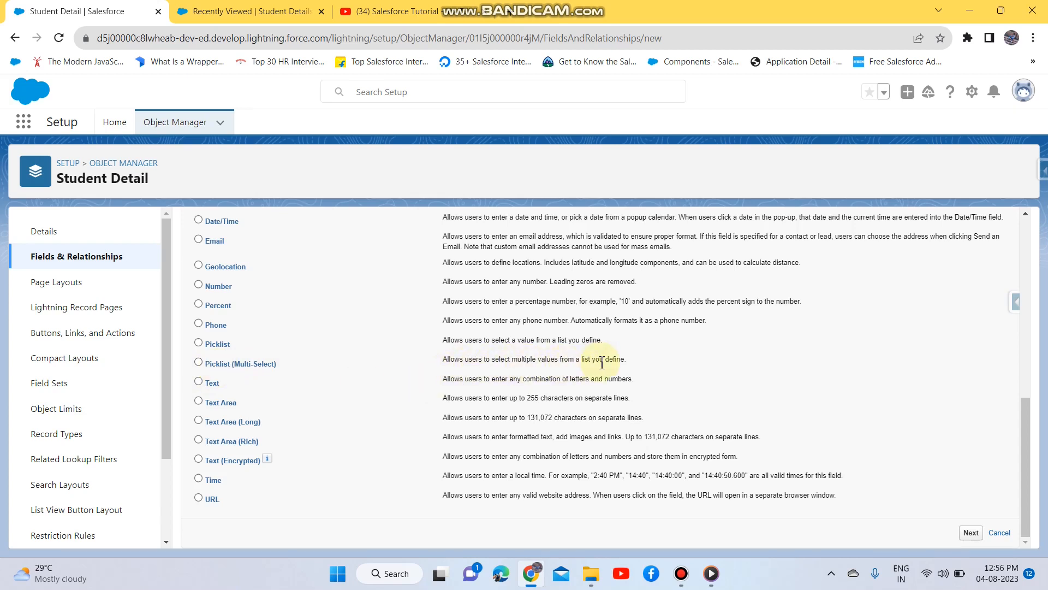
{"action": "left_click", "coordinate": [199, 363]}
{"action": "left_click", "coordinate": [972, 533]}
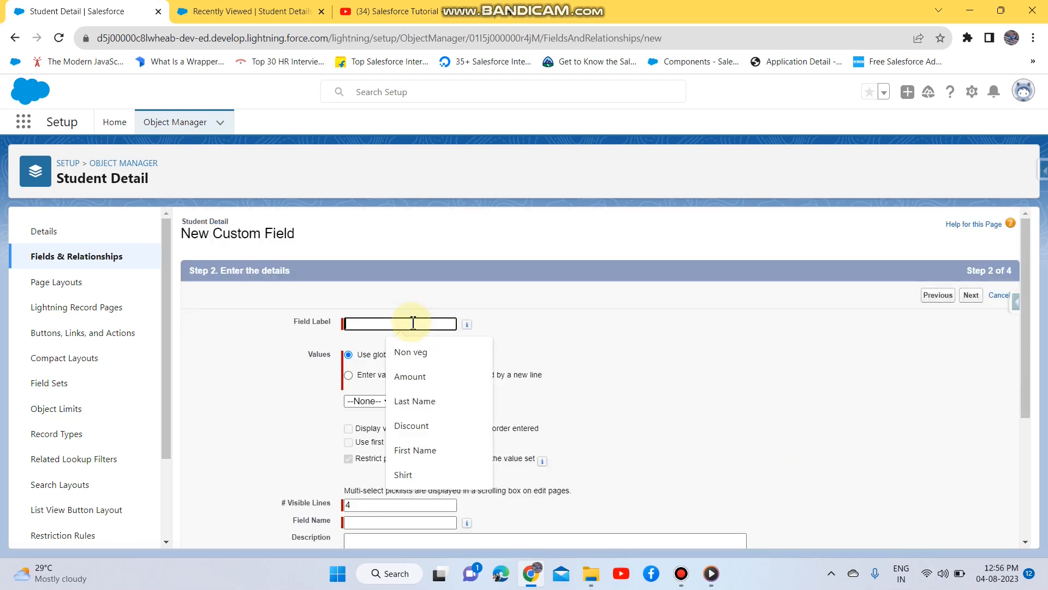
Step: Label the field Student Subjectr and enter its own values English, Marathi, Science, Computer Science, IT, Math and Bio, one per line
{"action": "key", "text": "Escape"}
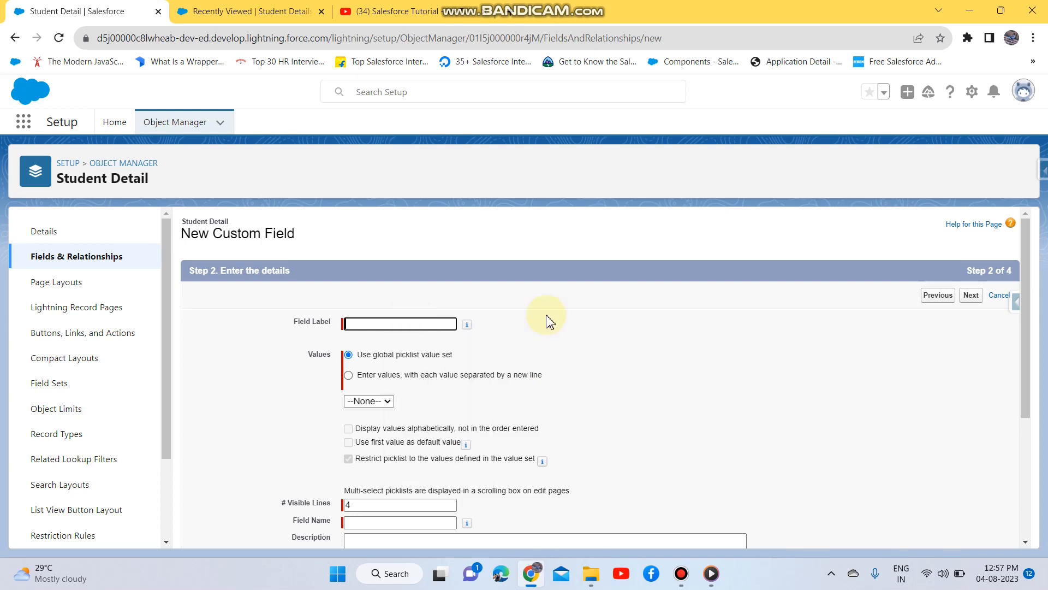
{"action": "type", "text": "Student Subjectr"}
{"action": "left_click", "coordinate": [791, 396]}
{"action": "scroll", "coordinate": [464, 423], "scroll_direction": "down", "scroll_amount": 1}
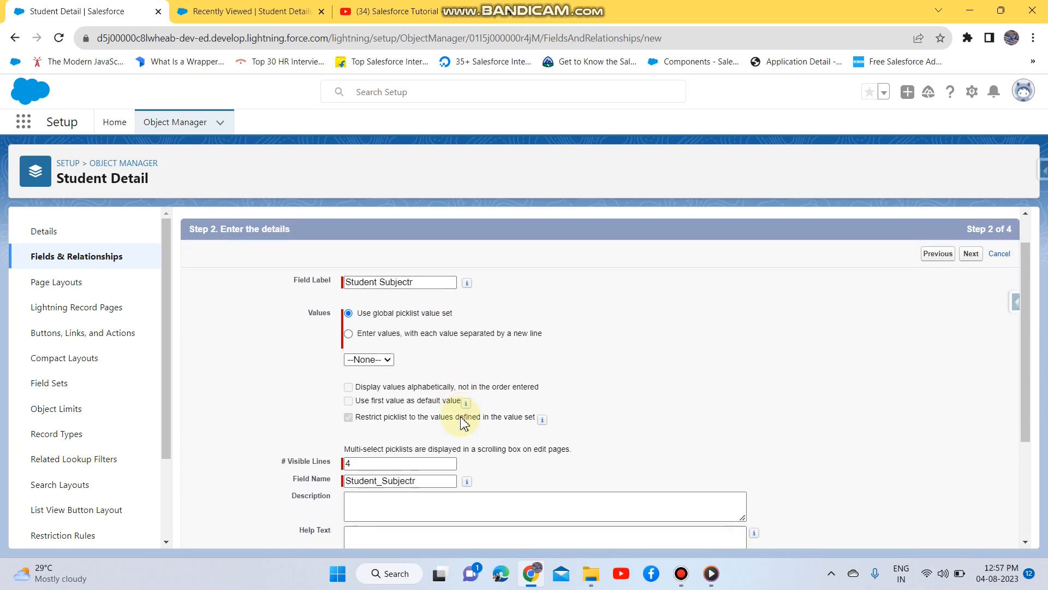
{"action": "left_click", "coordinate": [349, 333]}
{"action": "left_click", "coordinate": [400, 374]}
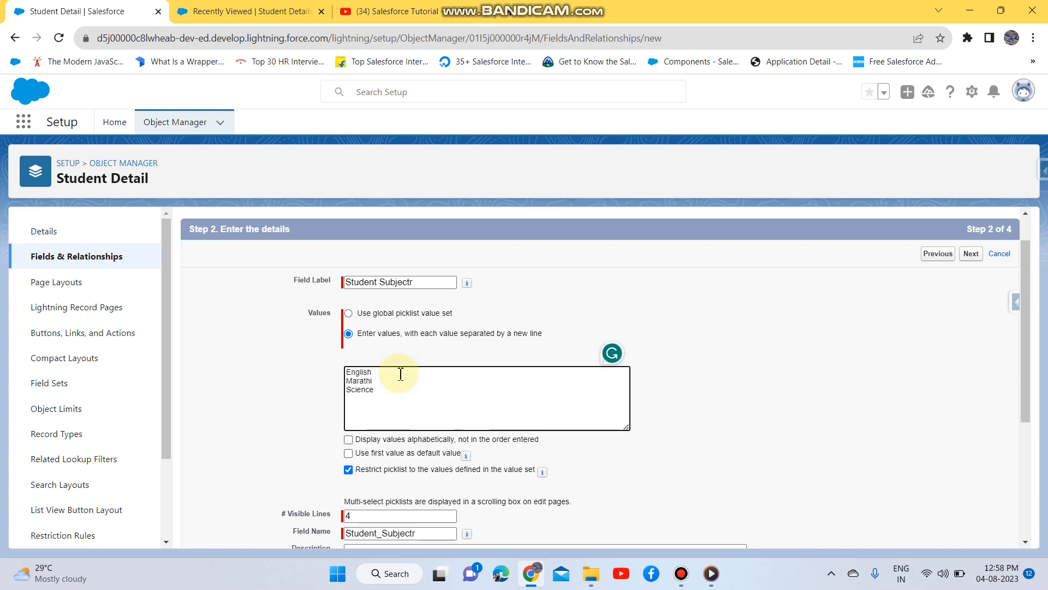
{"action": "type", "text": "Computer Science IT Math"}
Step: Set the Student Subjectr values to display alphabetically and continue to field-level security
{"action": "scroll", "coordinate": [401, 374], "scroll_direction": "down", "scroll_amount": 4}
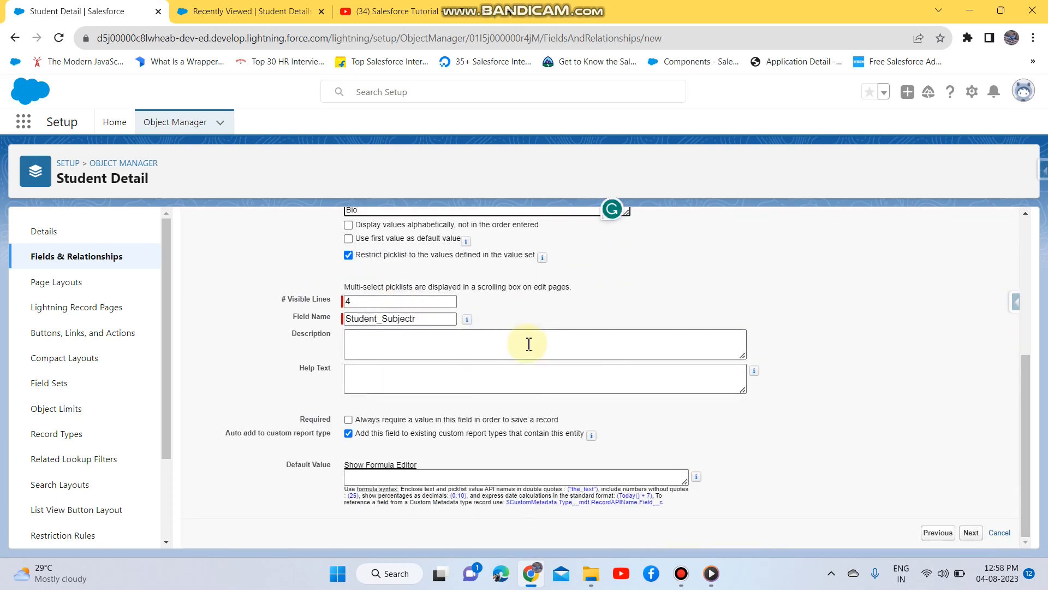
{"action": "scroll", "coordinate": [417, 328], "scroll_direction": "up", "scroll_amount": 1}
{"action": "scroll", "coordinate": [359, 335], "scroll_direction": "up", "scroll_amount": 1}
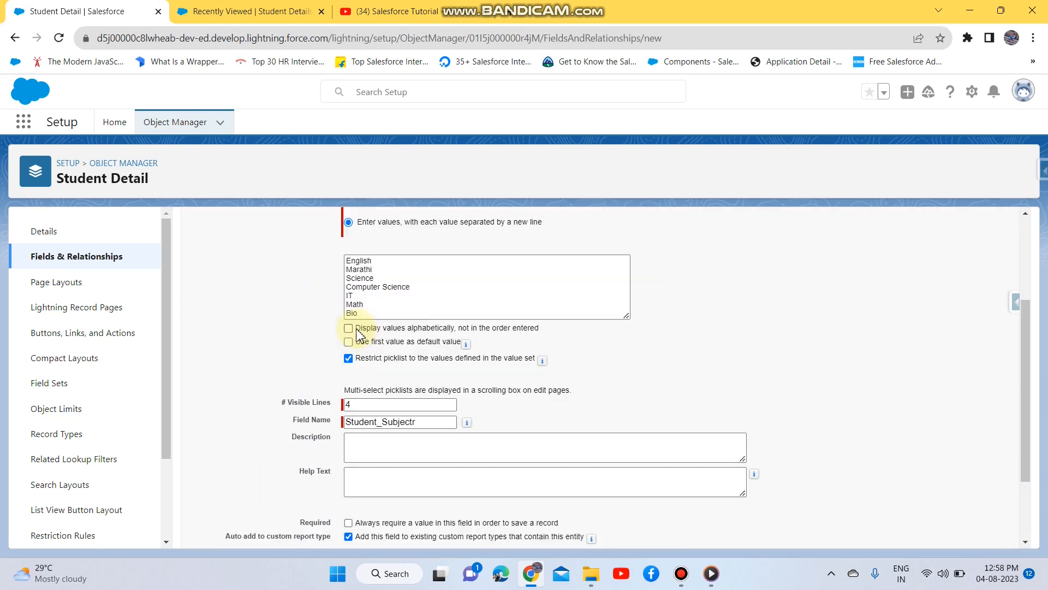
{"action": "scroll", "coordinate": [470, 306], "scroll_direction": "down", "scroll_amount": 2}
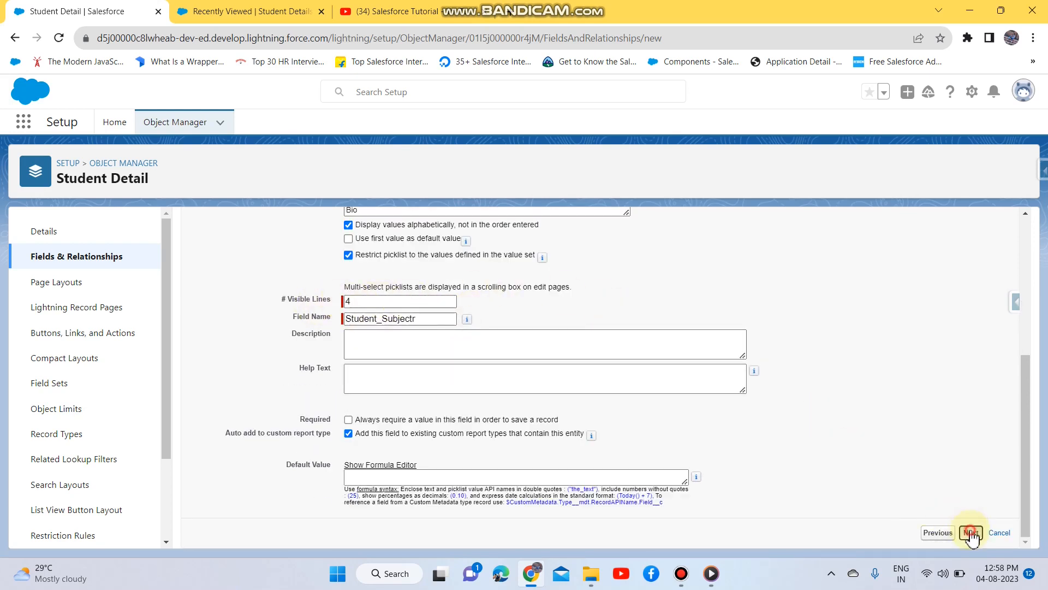
{"action": "left_click", "coordinate": [971, 533]}
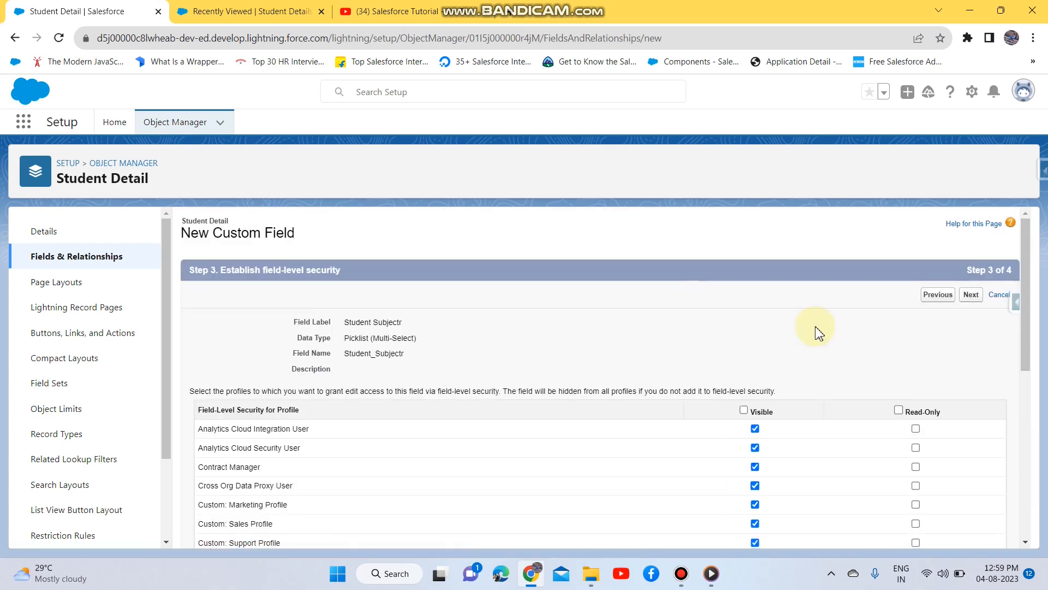
Step: Keep the default field-level security and Student Detail Layout assignment, and save the Student Subjectr field
{"action": "scroll", "coordinate": [669, 338], "scroll_direction": "down", "scroll_amount": 10}
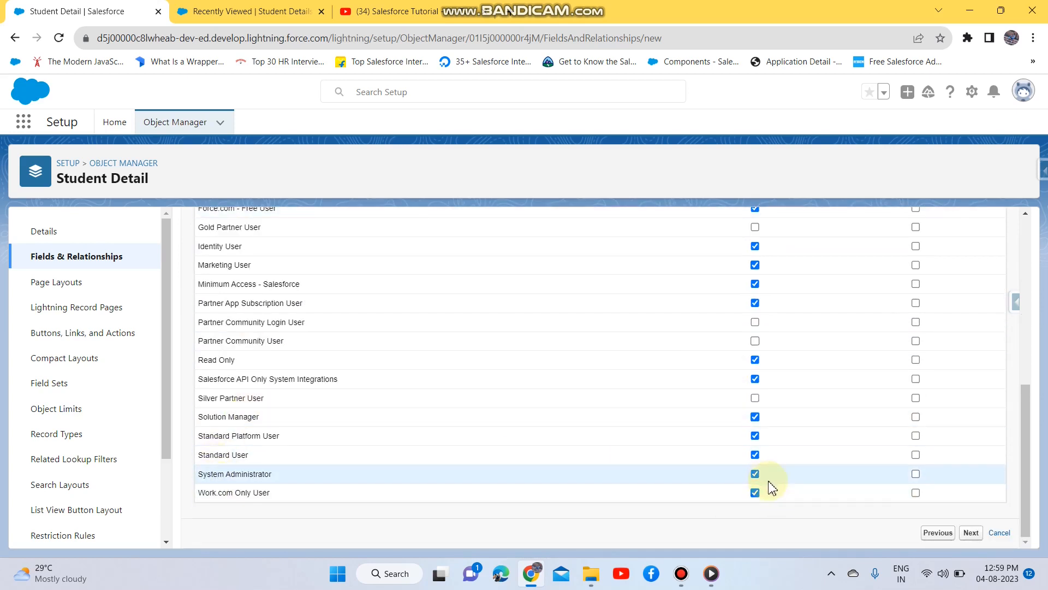
{"action": "left_click", "coordinate": [976, 533]}
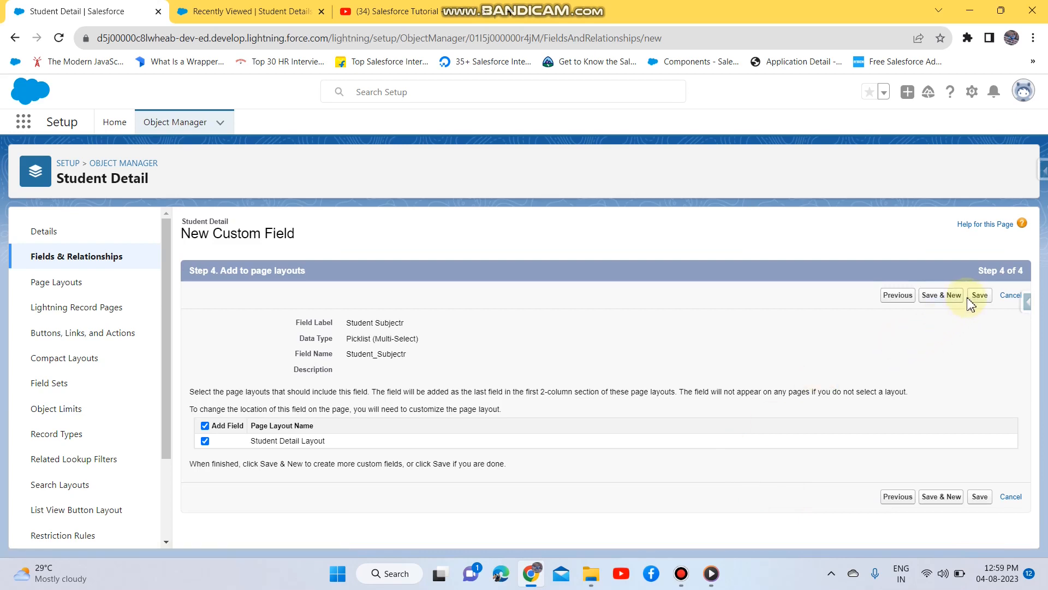
{"action": "left_click", "coordinate": [977, 297]}
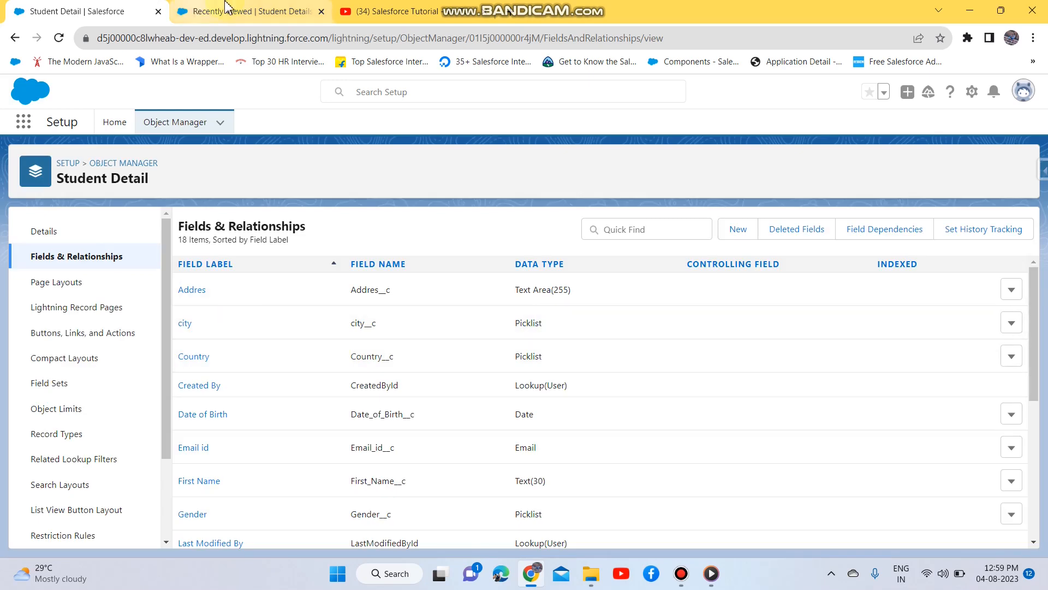
Step: Reload the Student Details list in the Student Management browser tab and open a new Student Detail record form
{"action": "left_click", "coordinate": [218, 20]}
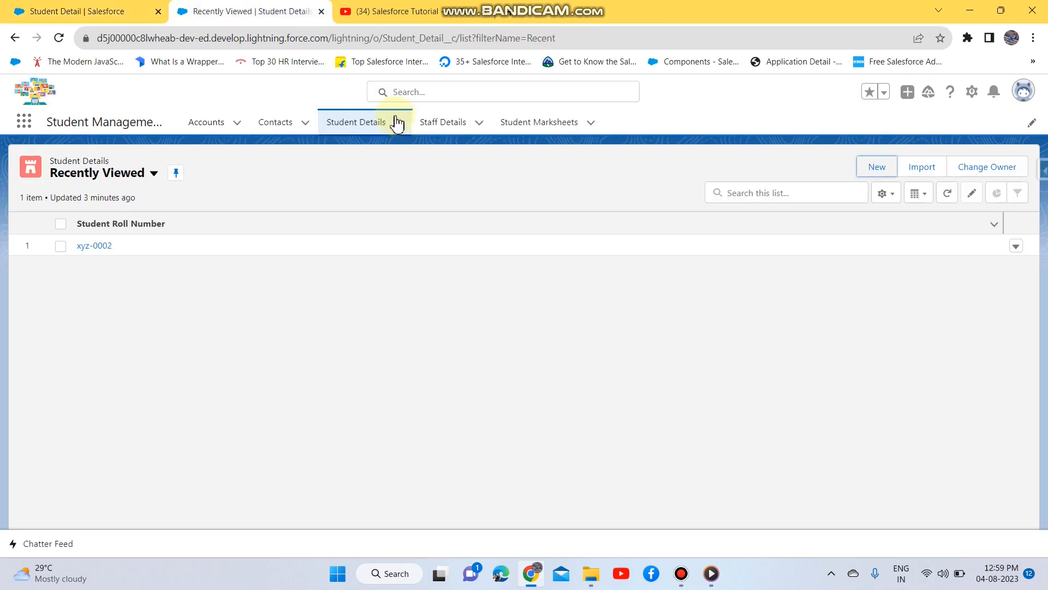
{"action": "left_click", "coordinate": [356, 123]}
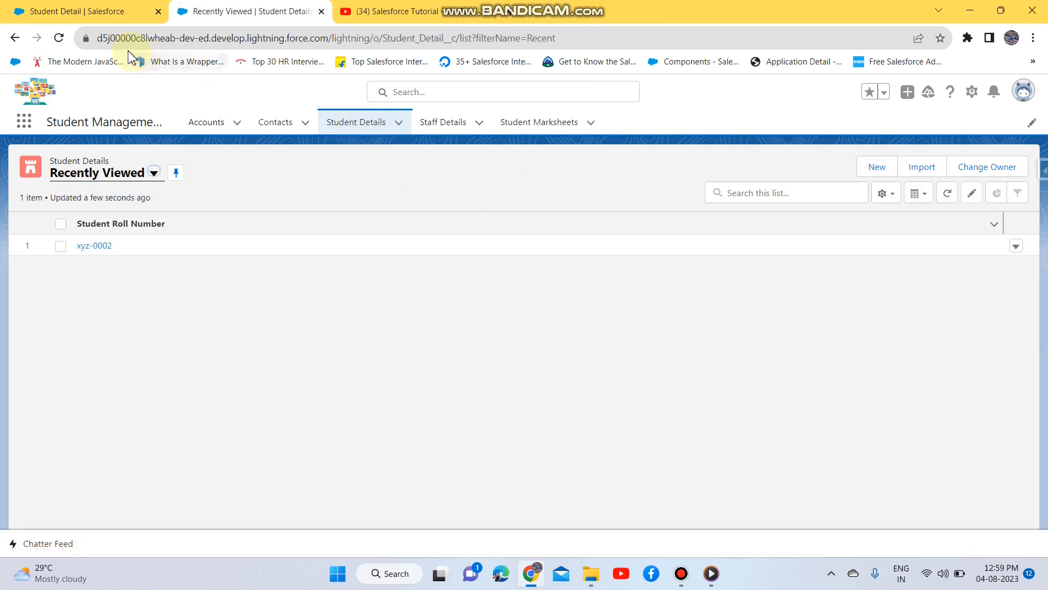
{"action": "left_click", "coordinate": [59, 37]}
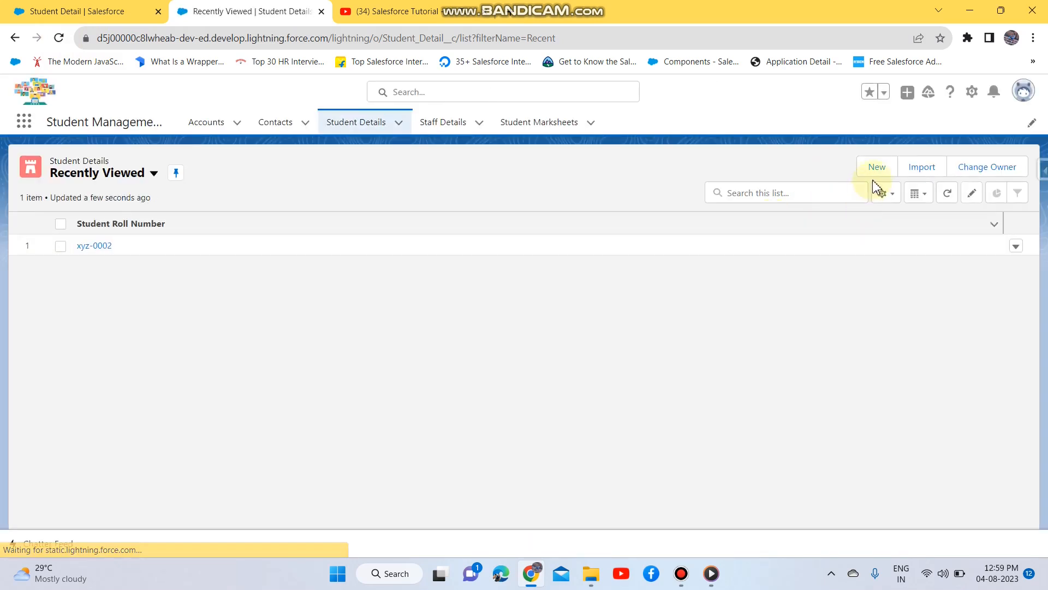
{"action": "left_click", "coordinate": [874, 173]}
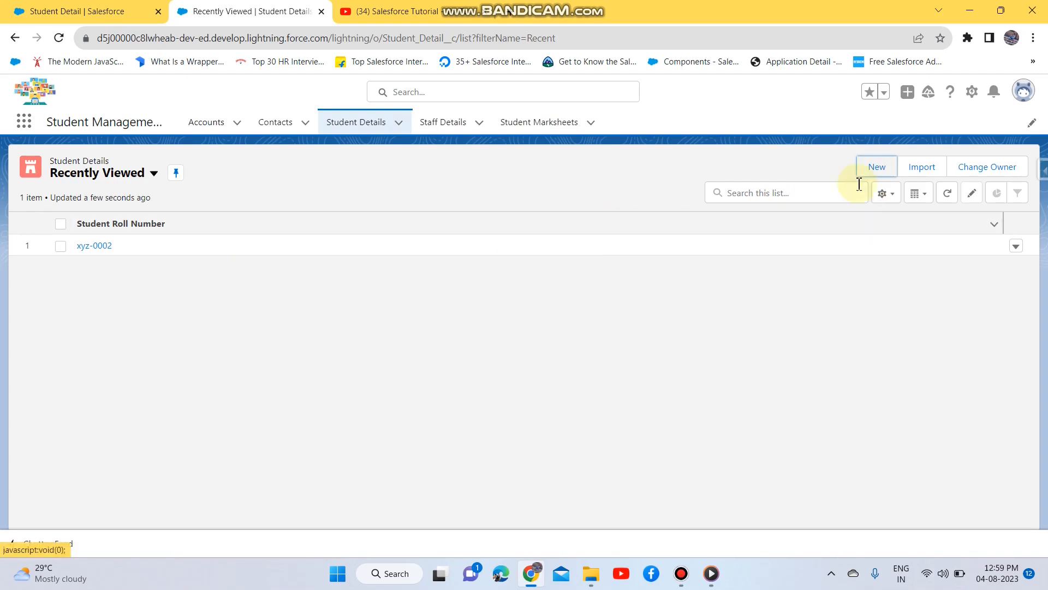
{"action": "left_click", "coordinate": [878, 173]}
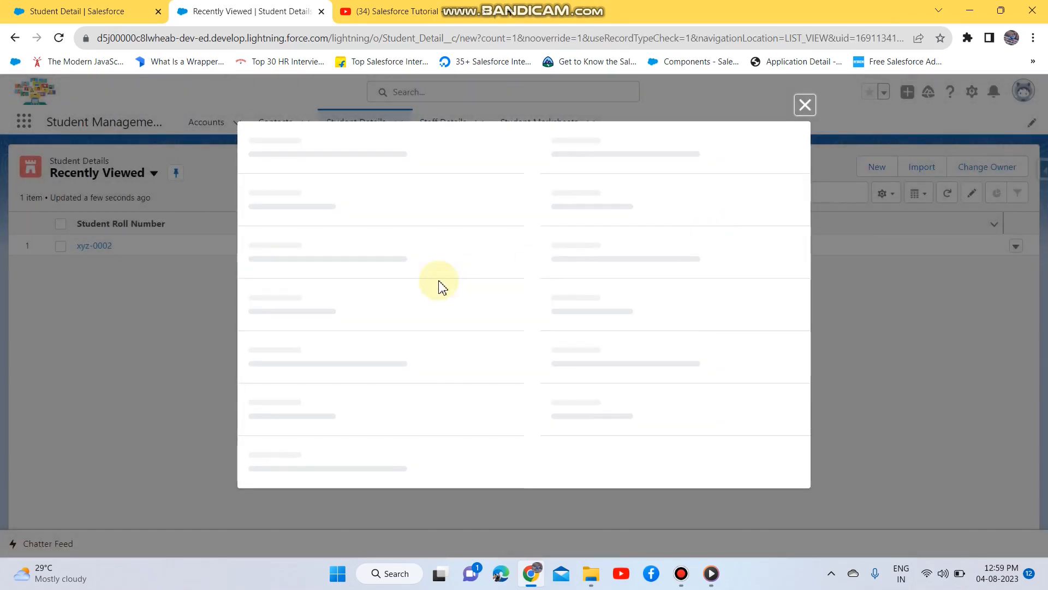
Step: Examine the available values of the Student Subjectr multi-select picklist at the end of the record form
{"action": "left_click", "coordinate": [372, 266]}
{"action": "scroll", "coordinate": [601, 351], "scroll_direction": "down", "scroll_amount": 10}
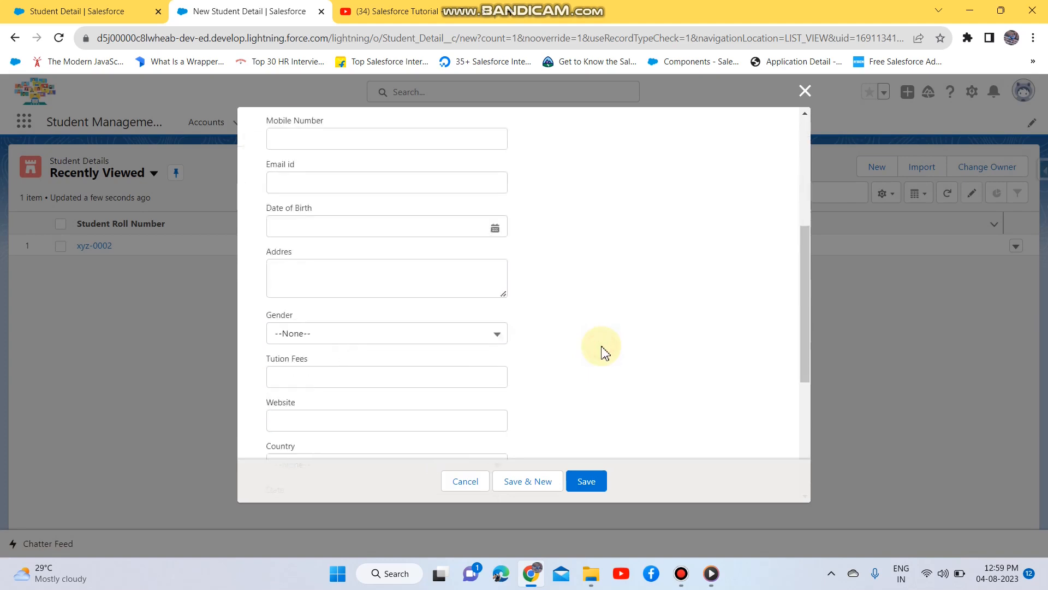
{"action": "scroll", "coordinate": [369, 371], "scroll_direction": "down", "scroll_amount": 3}
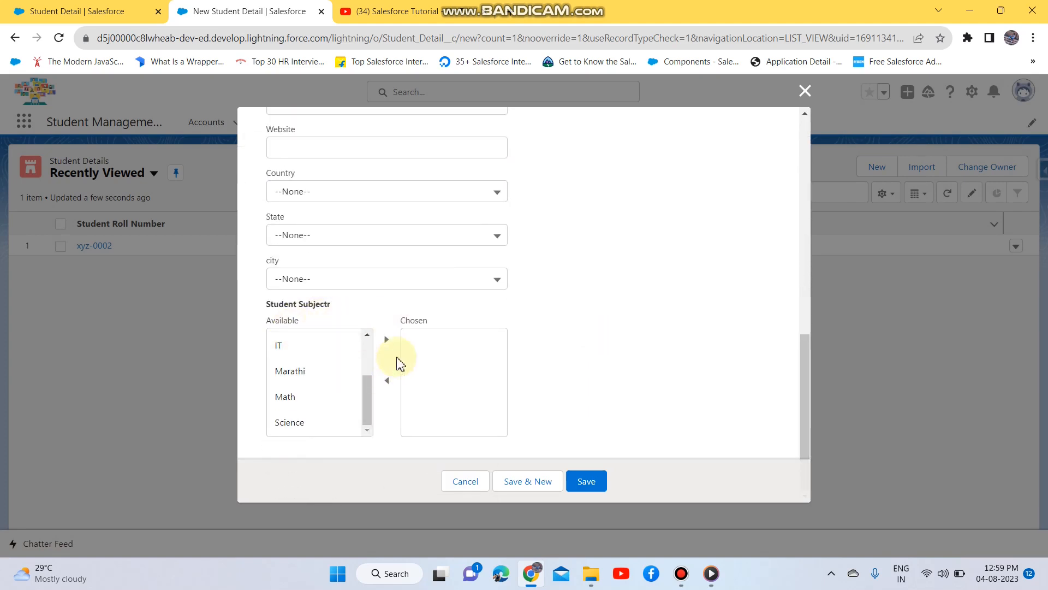
{"action": "scroll", "coordinate": [316, 402], "scroll_direction": "up", "scroll_amount": 5}
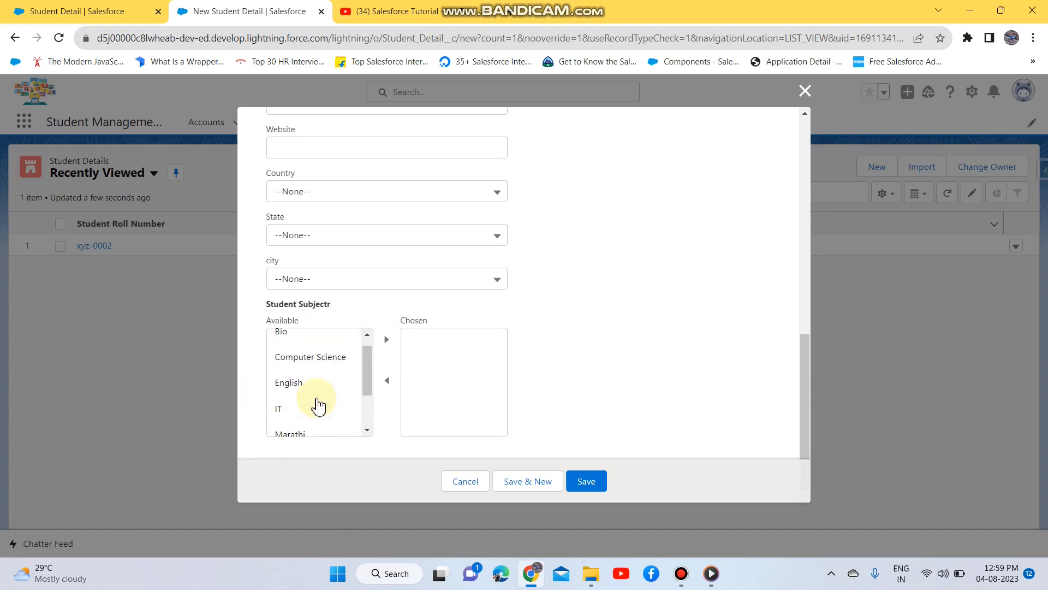
{"action": "scroll", "coordinate": [328, 346], "scroll_direction": "down", "scroll_amount": 3}
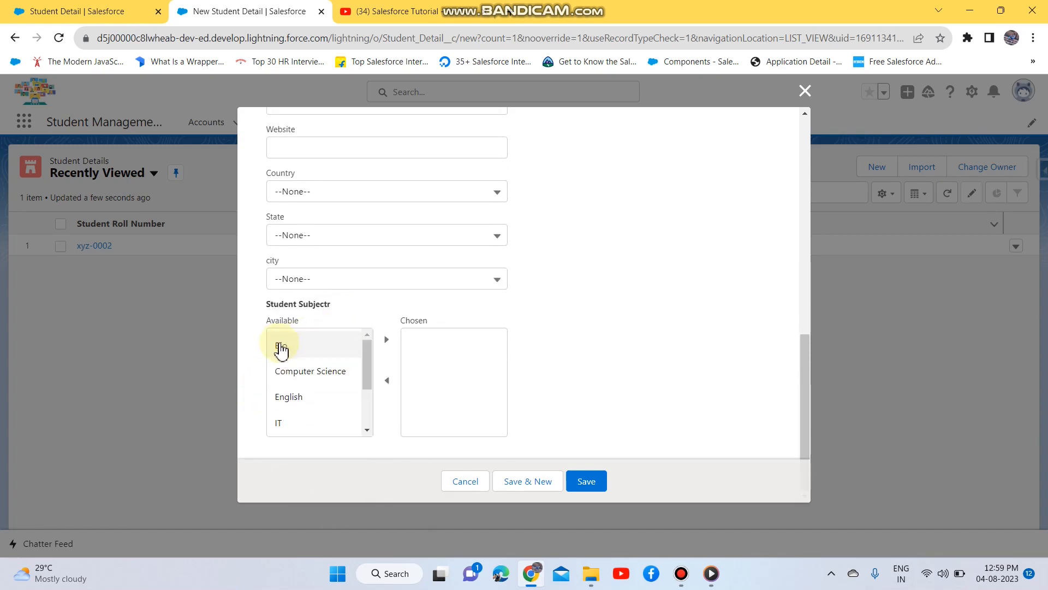
{"action": "scroll", "coordinate": [299, 358], "scroll_direction": "up", "scroll_amount": 1}
{"action": "scroll", "coordinate": [302, 361], "scroll_direction": "down", "scroll_amount": 1}
Step: Move Bio, Computer Science and Marathi from the available to the chosen Student Subjectr values
{"action": "left_click", "coordinate": [278, 354]}
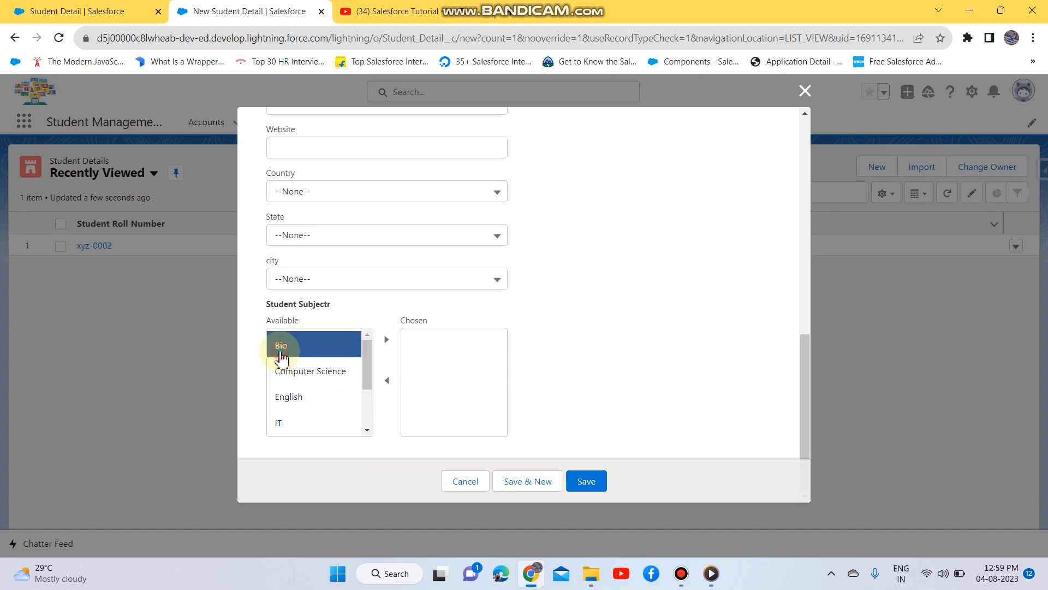
{"action": "left_click", "coordinate": [386, 341]}
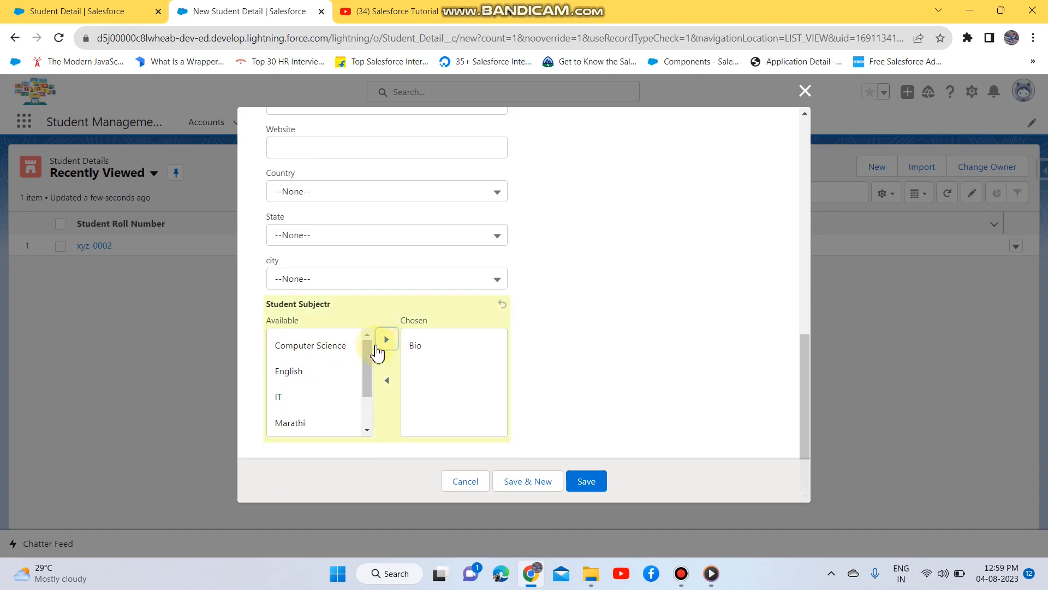
{"action": "left_click", "coordinate": [336, 354]}
{"action": "left_click", "coordinate": [386, 339]}
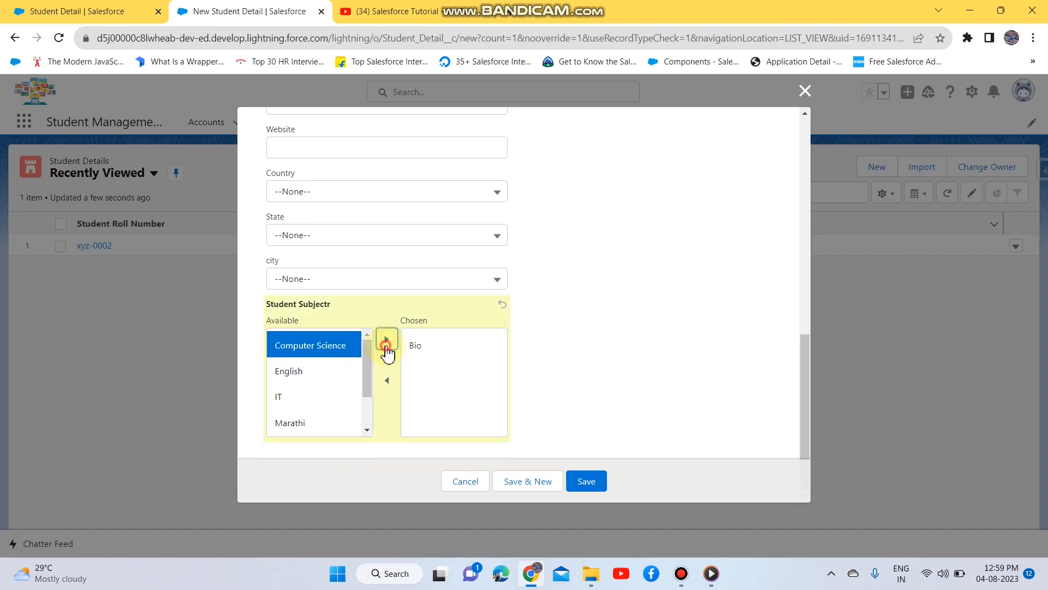
{"action": "left_click", "coordinate": [304, 398]}
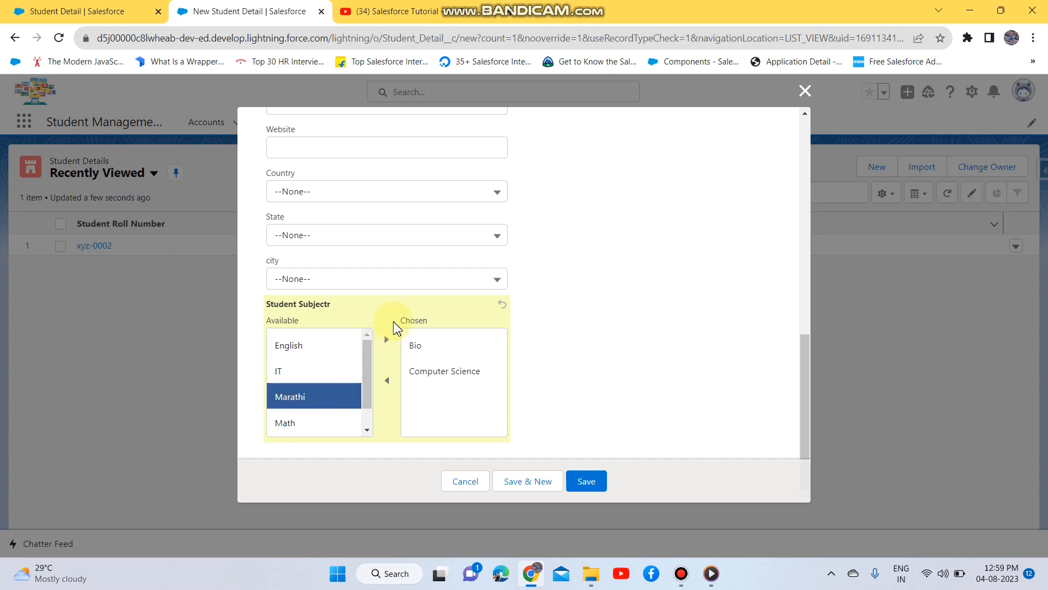
{"action": "left_click", "coordinate": [387, 342]}
{"action": "scroll", "coordinate": [349, 366], "scroll_direction": "up", "scroll_amount": 1}
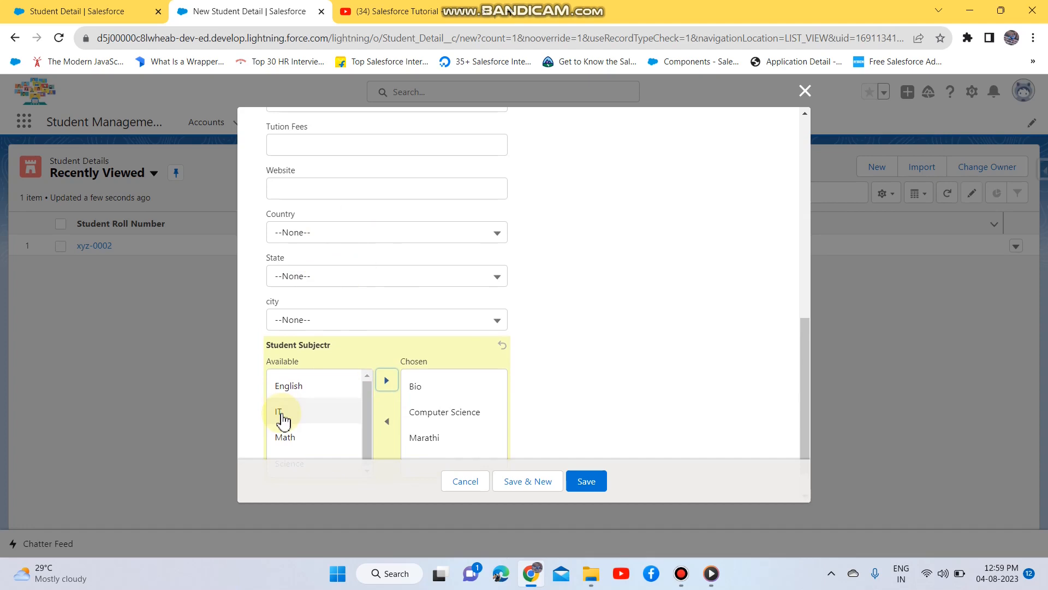
{"action": "scroll", "coordinate": [509, 413], "scroll_direction": "down", "scroll_amount": 1}
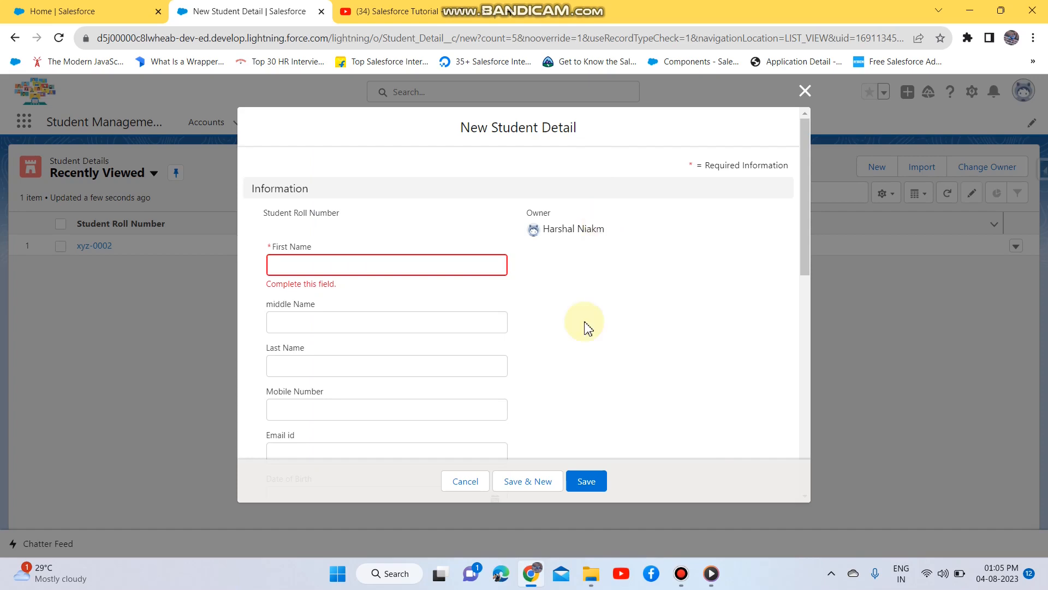
Step: Close the New Student Detail form without saving, and view the Staff Details list before returning to Student Details
{"action": "scroll", "coordinate": [586, 327], "scroll_direction": "down", "scroll_amount": 3}
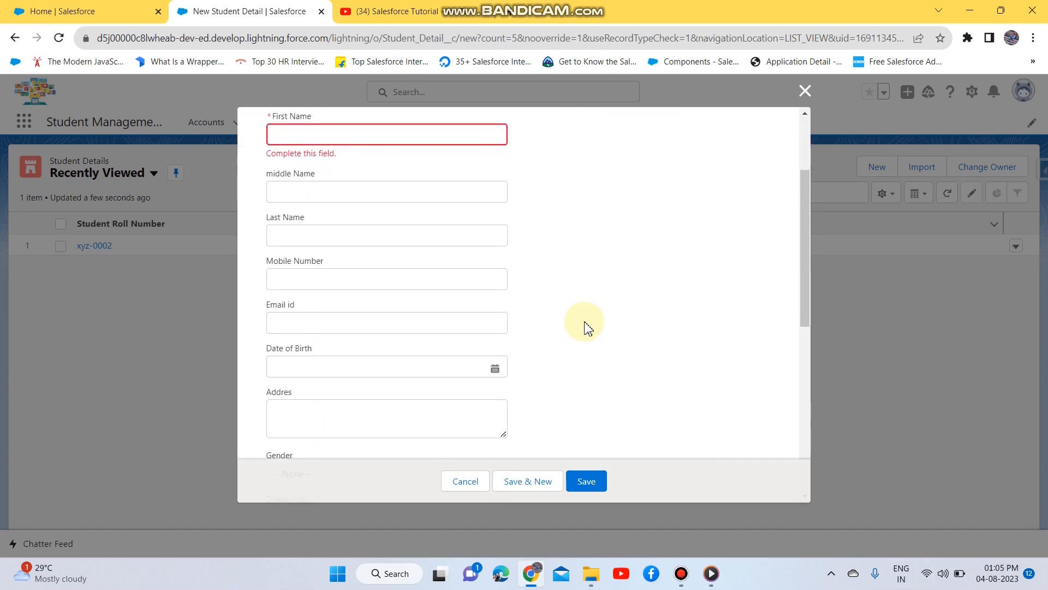
{"action": "scroll", "coordinate": [585, 328], "scroll_direction": "down", "scroll_amount": 5}
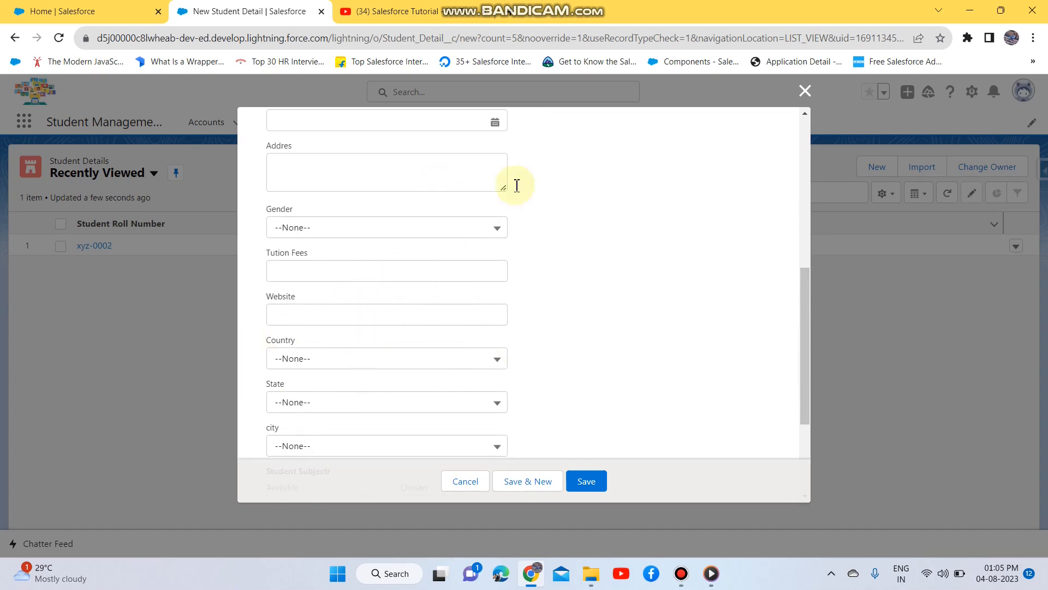
{"action": "left_click", "coordinate": [805, 91]}
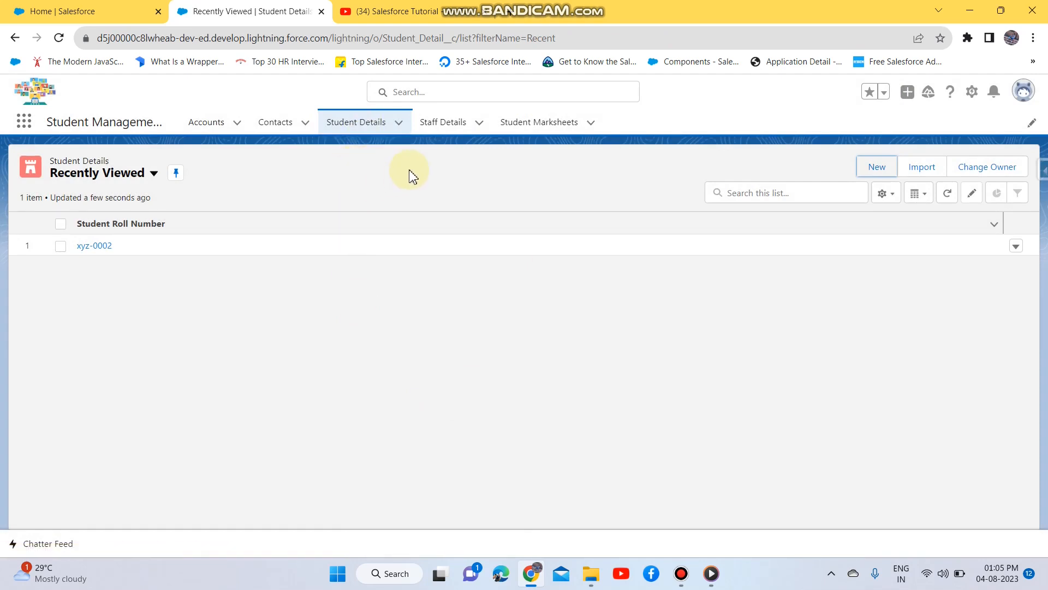
{"action": "left_click", "coordinate": [440, 122]}
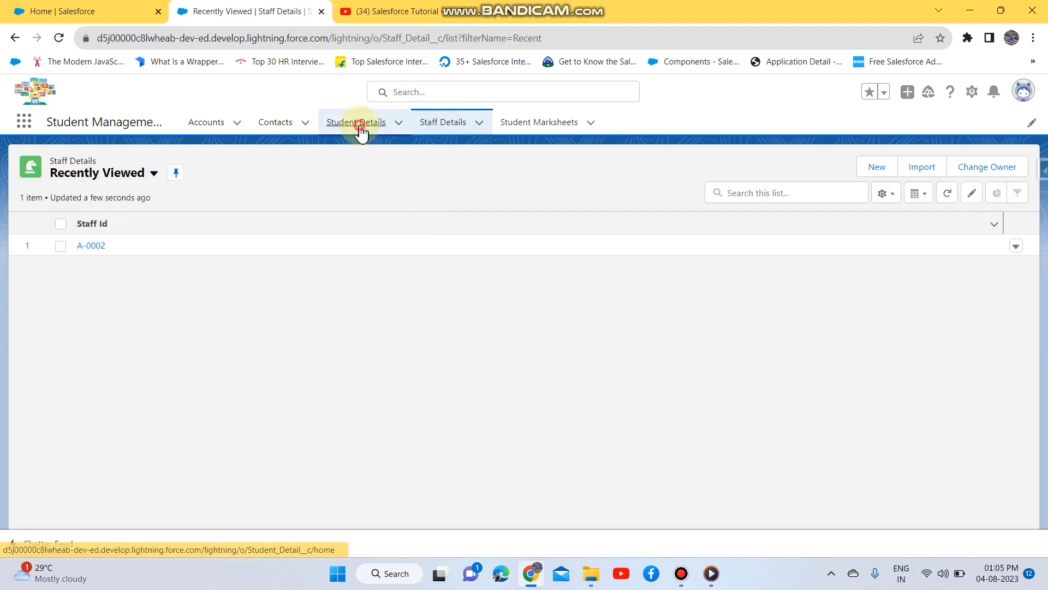
{"action": "left_click", "coordinate": [357, 125]}
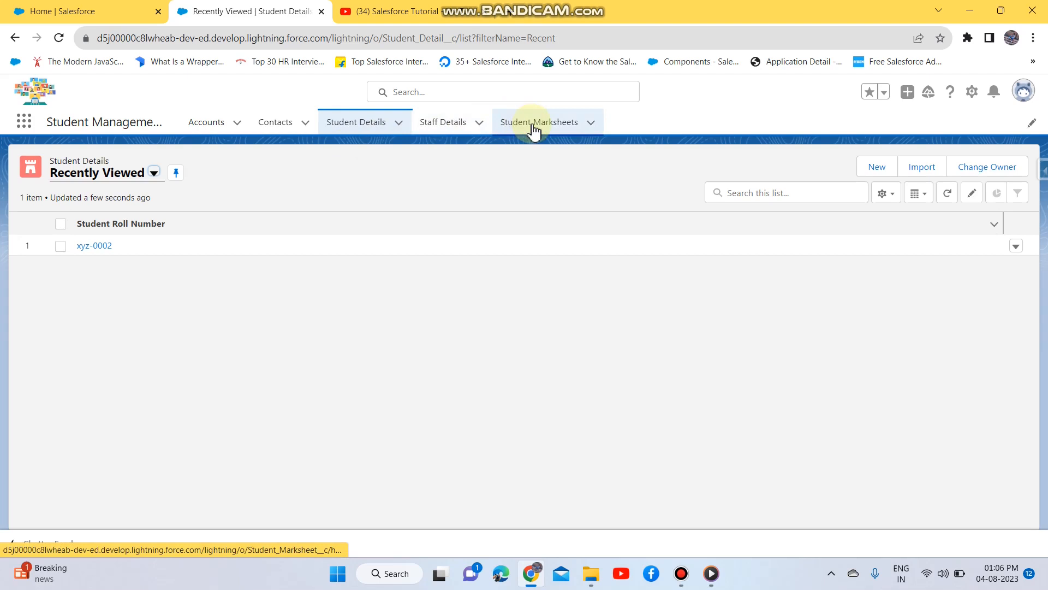
Step: Switch to the Setup browser tab, search for "pickl" and open Picklist Value Sets
{"action": "left_click", "coordinate": [82, 12]}
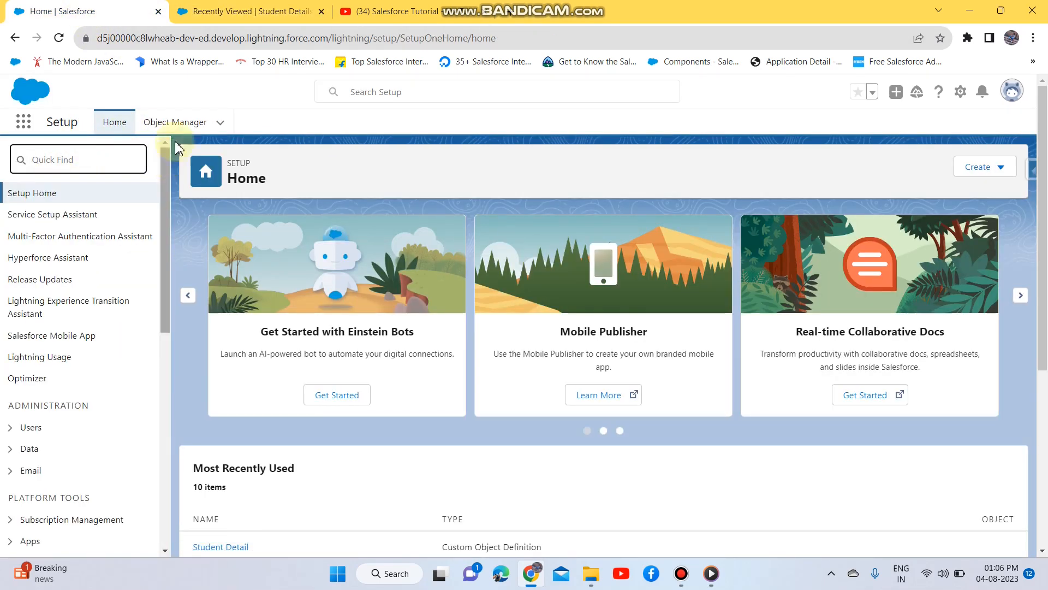
{"action": "left_click", "coordinate": [120, 152]}
{"action": "type", "text": "pickl"}
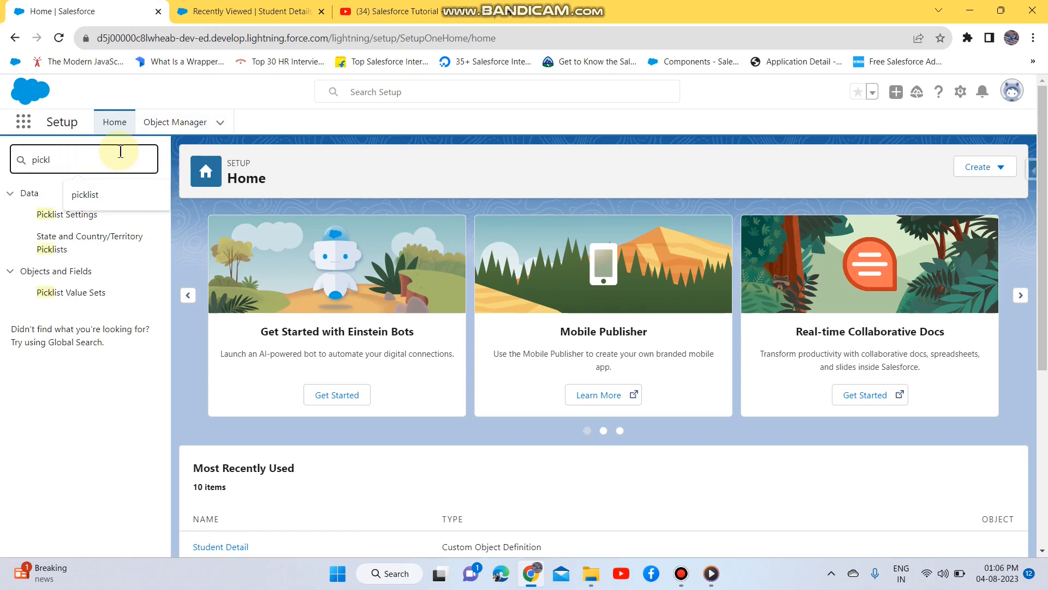
{"action": "left_click", "coordinate": [52, 295]}
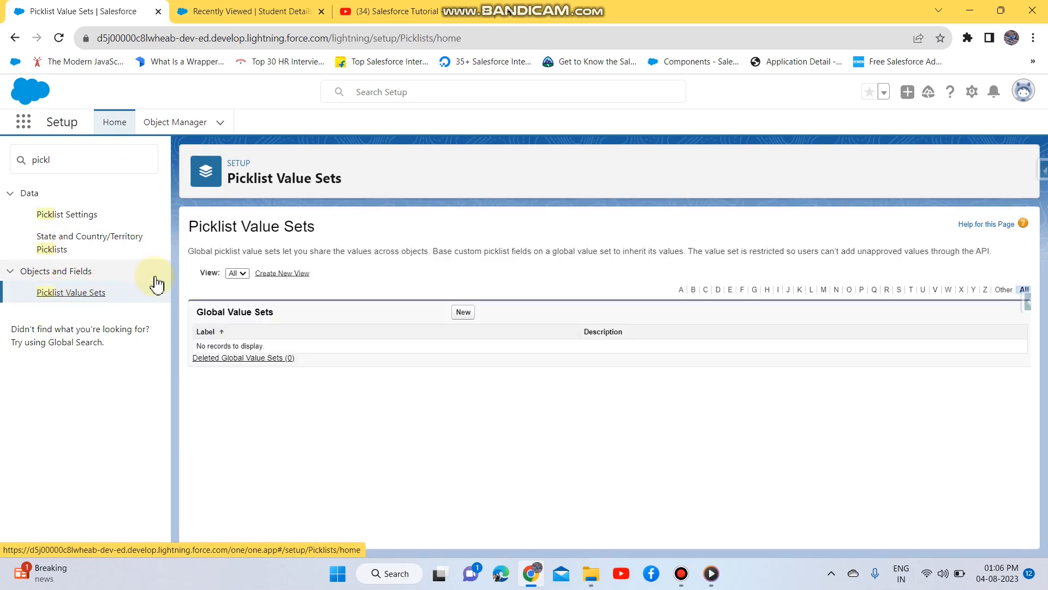
Step: Start a new global value set with the label student Classes and the name student_Classes
{"action": "left_click", "coordinate": [464, 314]}
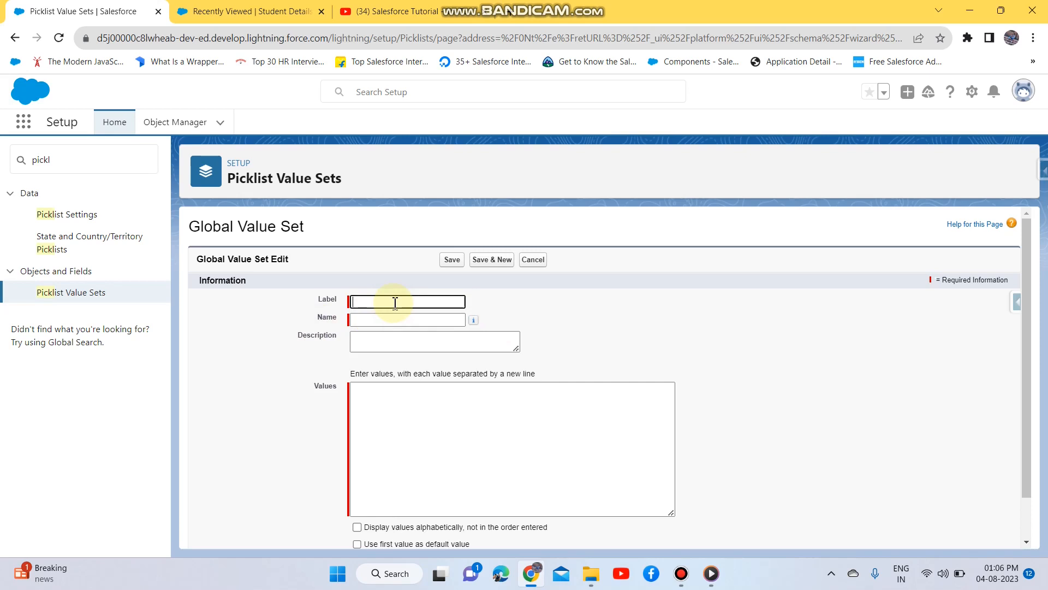
{"action": "type", "text": "st"}
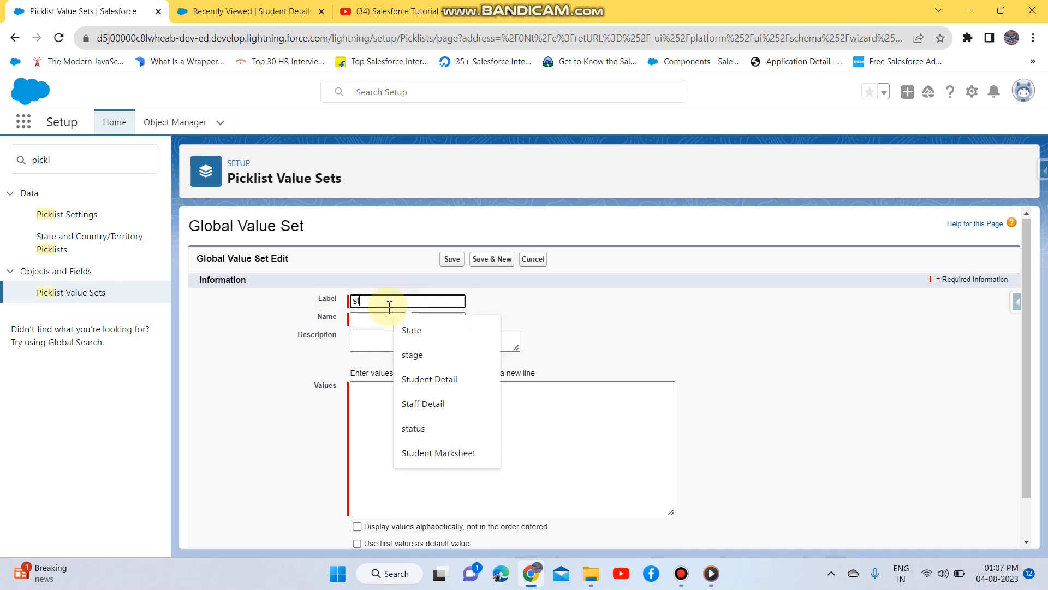
{"action": "type", "text": "udent Cla"}
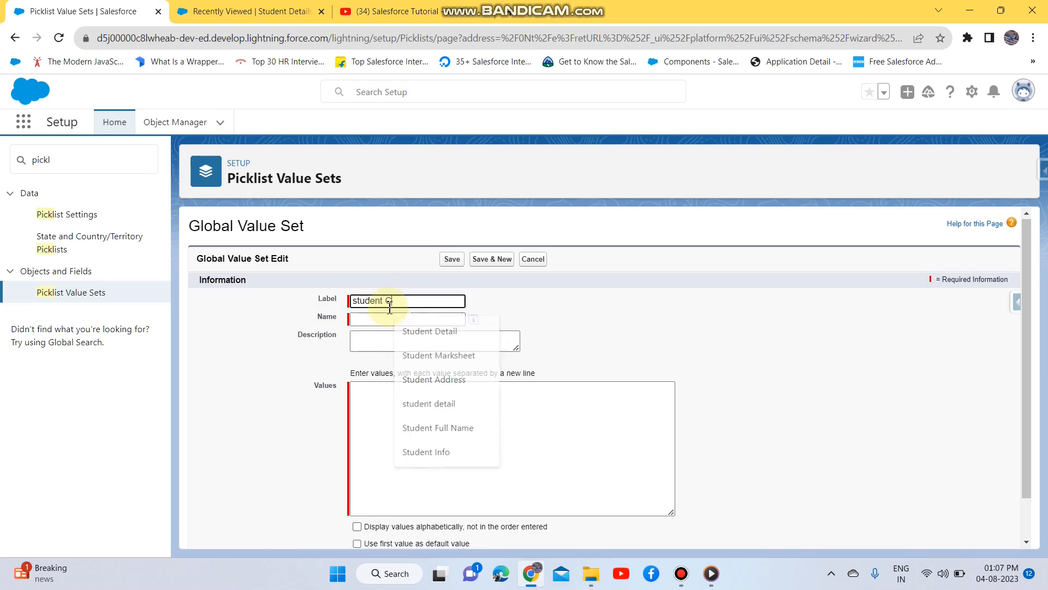
{"action": "left_click", "coordinate": [460, 320]}
{"action": "left_click", "coordinate": [407, 414]}
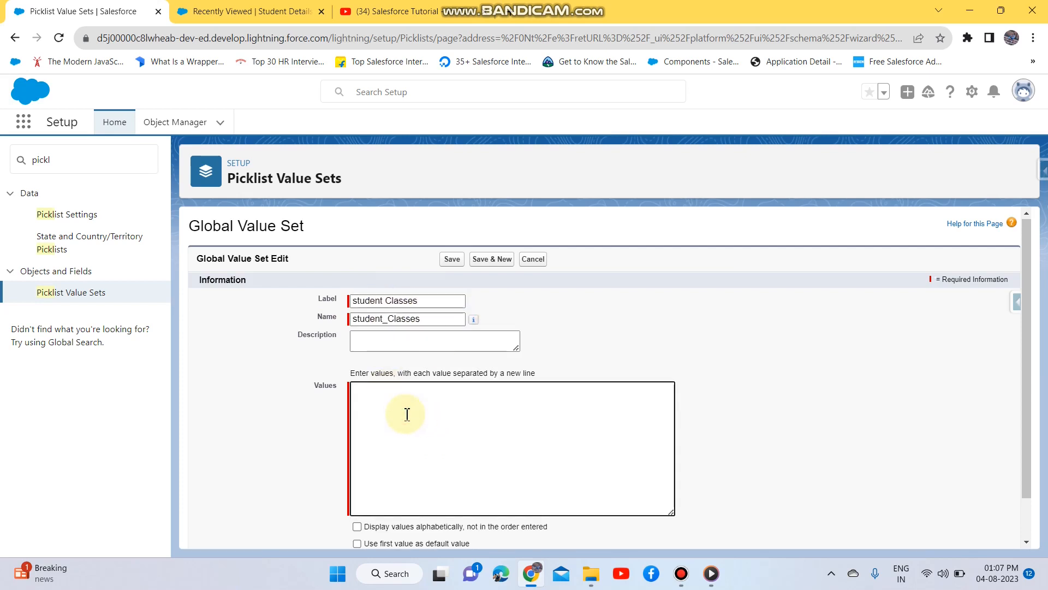
Step: Enter st std, 2nd std, 3rd std, 4th std, 5th std and 6th std as separate values and save the global value set
{"action": "scroll", "coordinate": [407, 414], "scroll_direction": "down", "scroll_amount": 1}
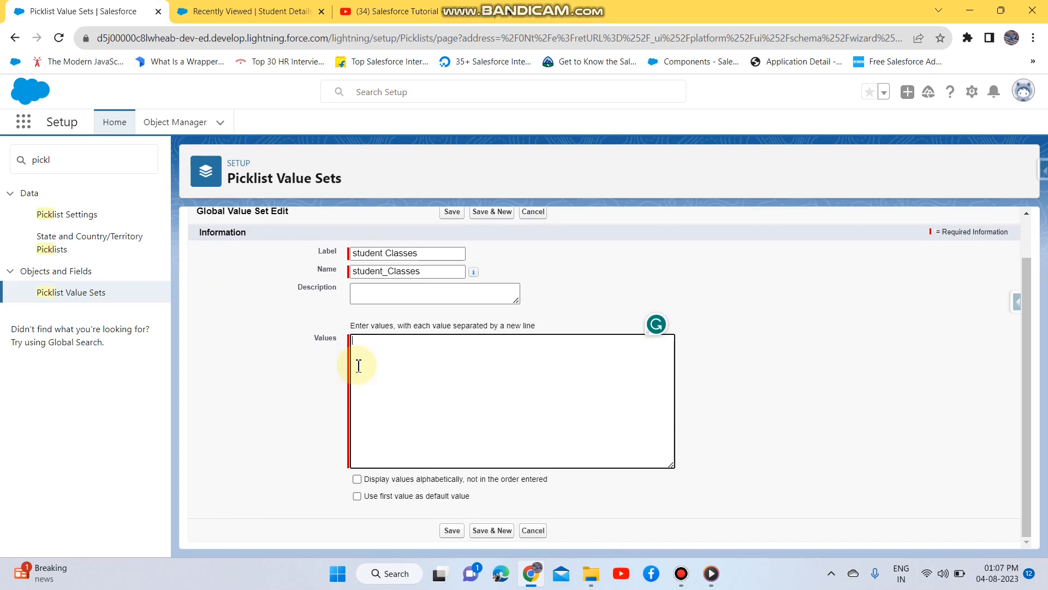
{"action": "type", "text": "st std"}
{"action": "key", "text": "Return"}
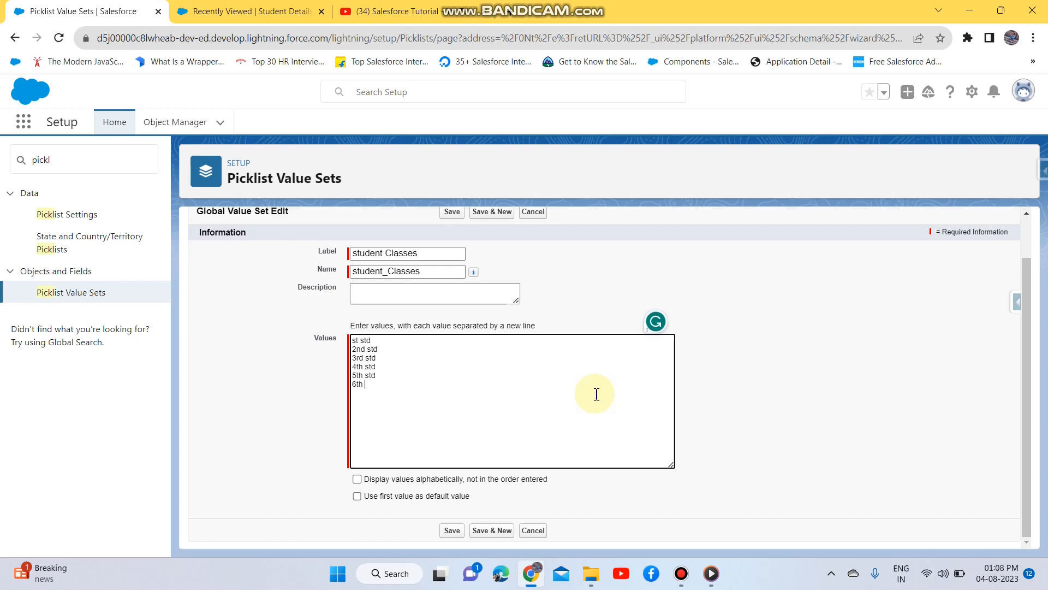
{"action": "type", "text": "d"}
{"action": "scroll", "coordinate": [403, 410], "scroll_direction": "up", "scroll_amount": 1}
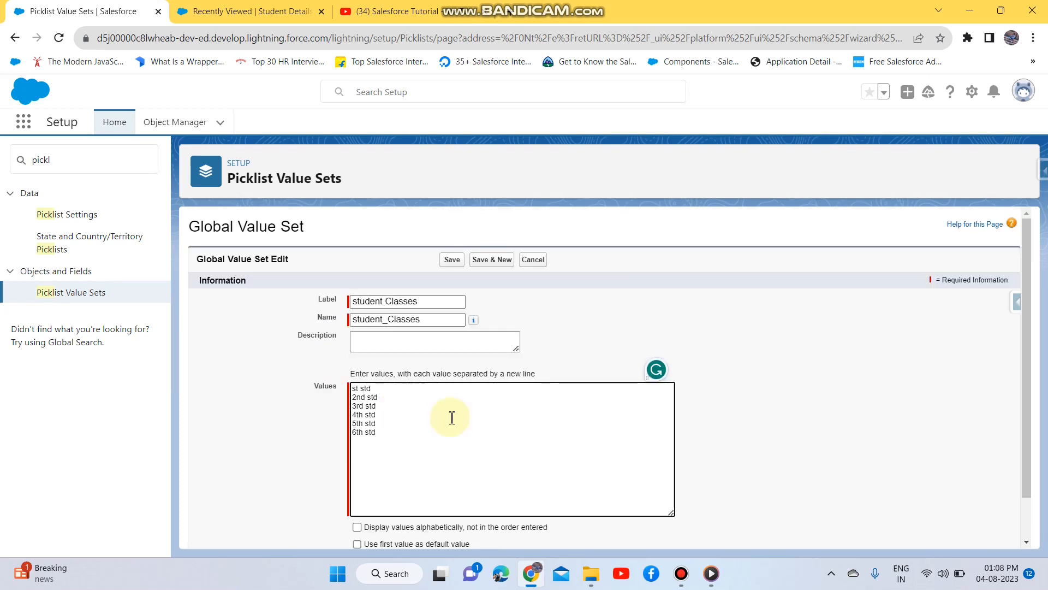
{"action": "scroll", "coordinate": [470, 418], "scroll_direction": "down", "scroll_amount": 1}
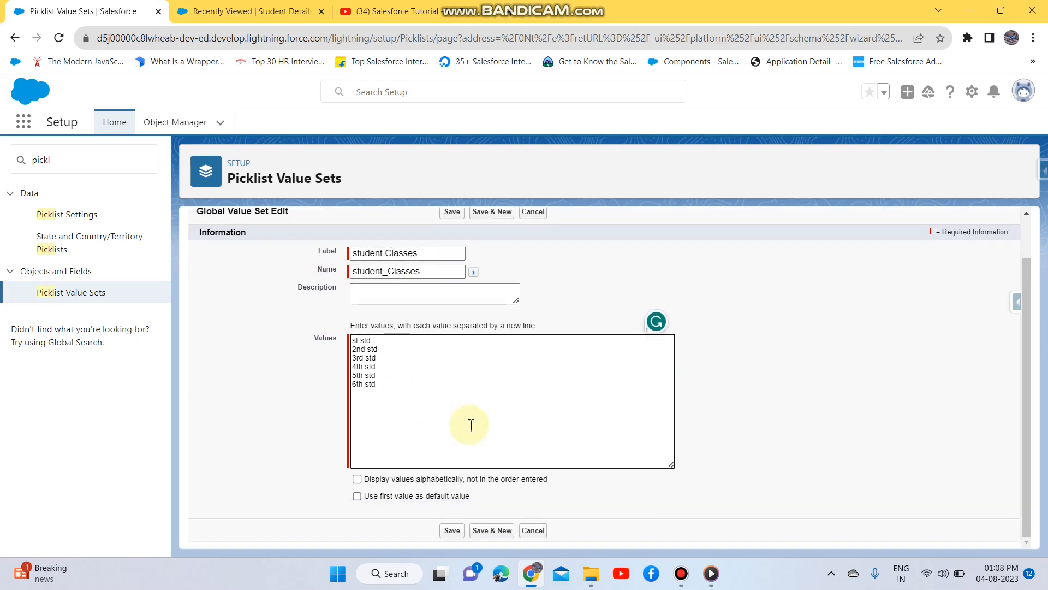
{"action": "left_click", "coordinate": [451, 531]}
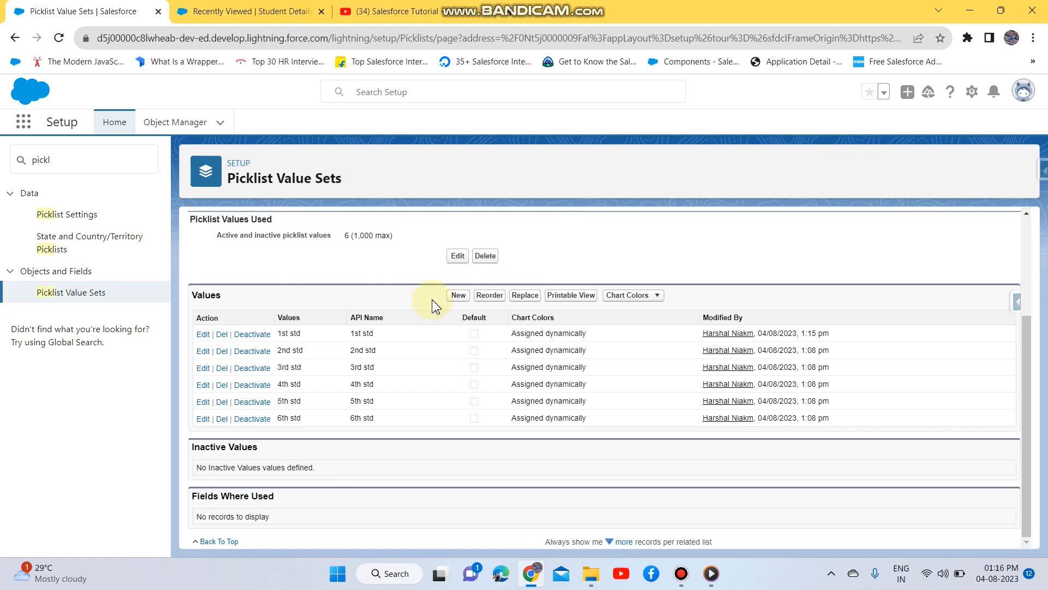
Step: Add the value 7th std to the student Classes value set and save it
{"action": "left_click", "coordinate": [459, 296]}
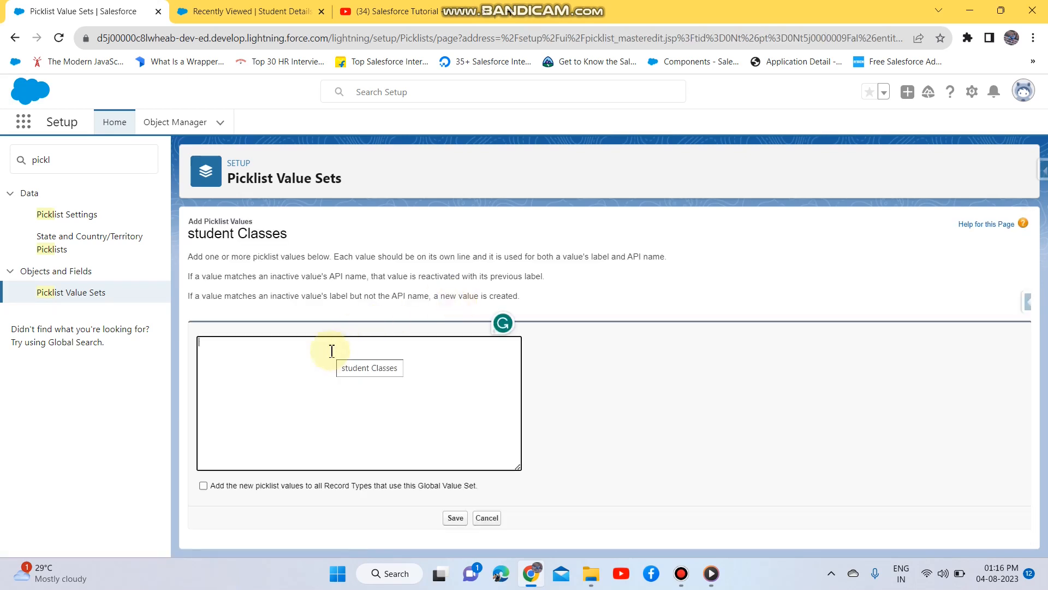
{"action": "type", "text": "7th"}
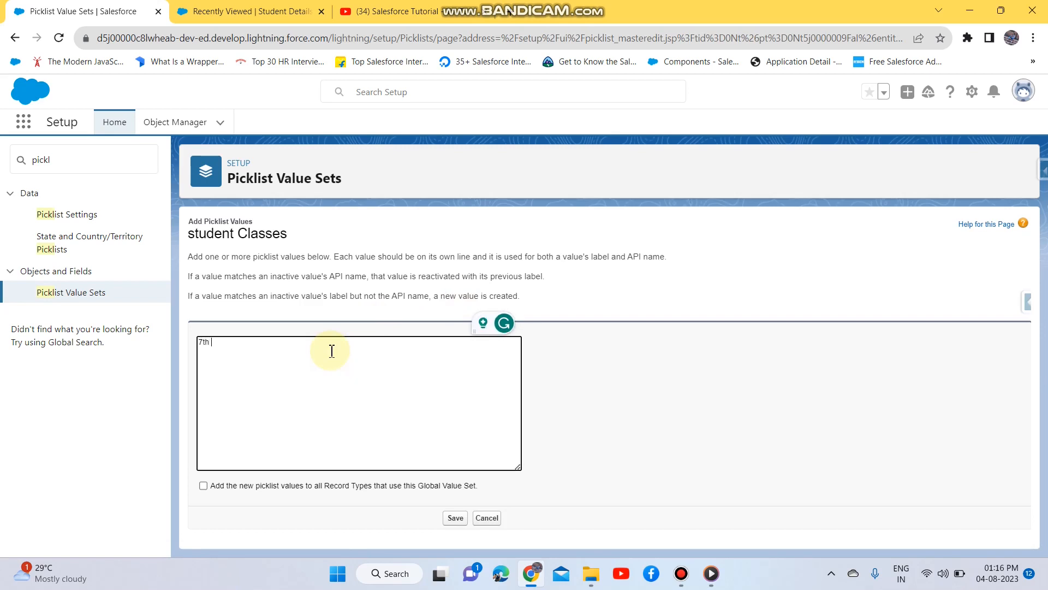
{"action": "type", "text": " std"}
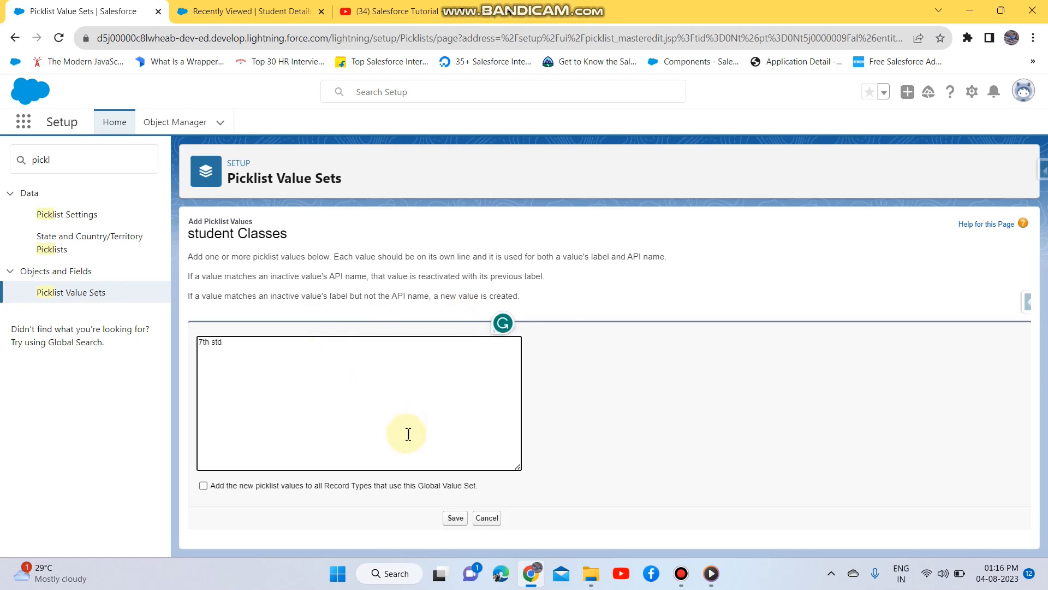
{"action": "left_click", "coordinate": [458, 520]}
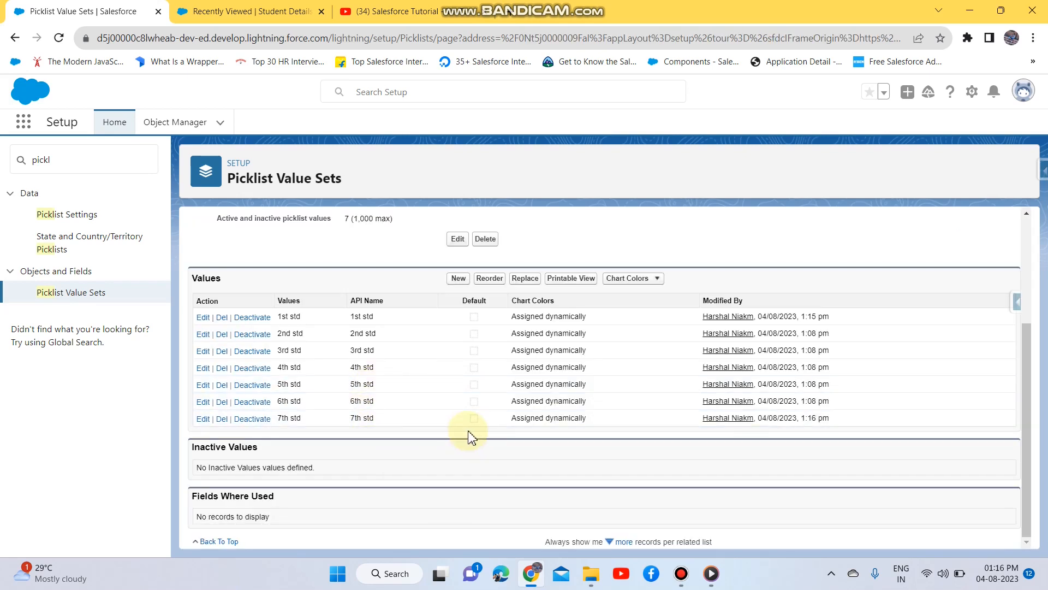
Step: Make 1st std the default value in the reorder settings of the student Classes values and save
{"action": "scroll", "coordinate": [367, 435], "scroll_direction": "up", "scroll_amount": 3}
{"action": "scroll", "coordinate": [382, 382], "scroll_direction": "down", "scroll_amount": 3}
{"action": "left_click", "coordinate": [487, 279]}
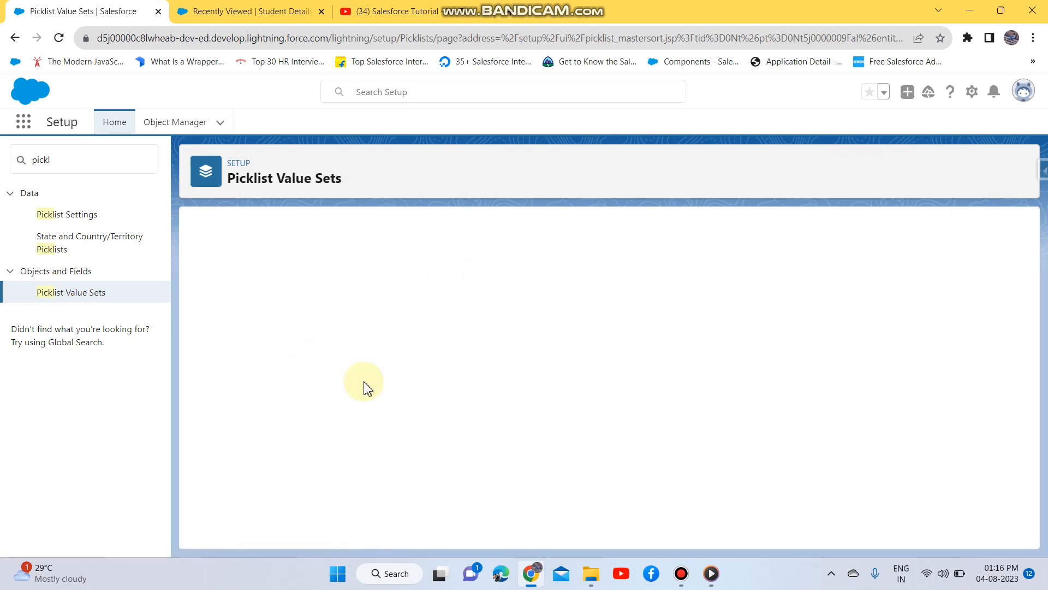
{"action": "scroll", "coordinate": [304, 395], "scroll_direction": "down", "scroll_amount": 1}
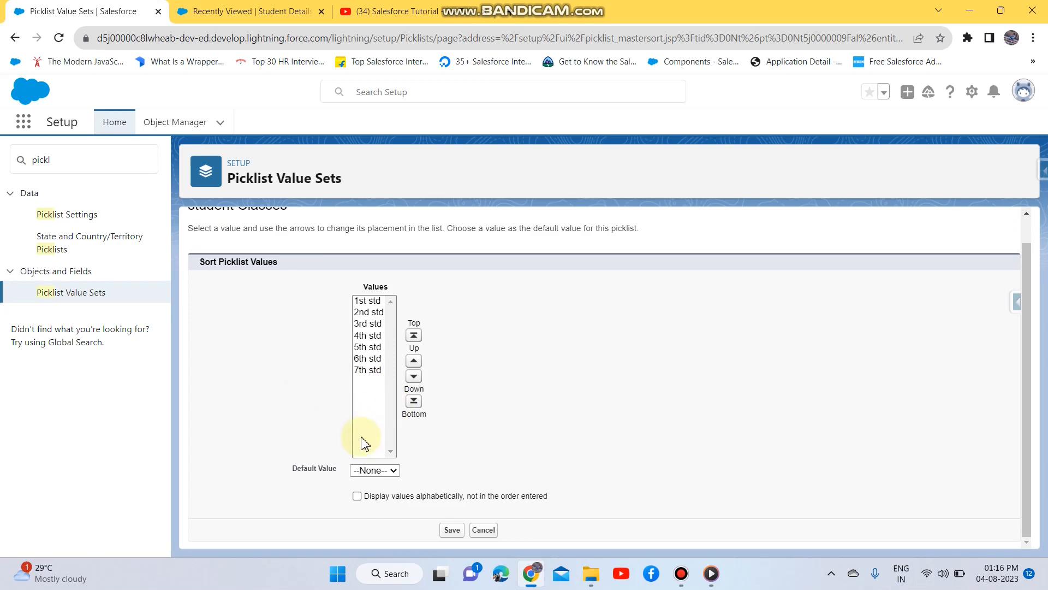
{"action": "left_click", "coordinate": [365, 372]}
{"action": "left_click_drag", "start_coordinate": [364, 372], "coordinate": [398, 429]}
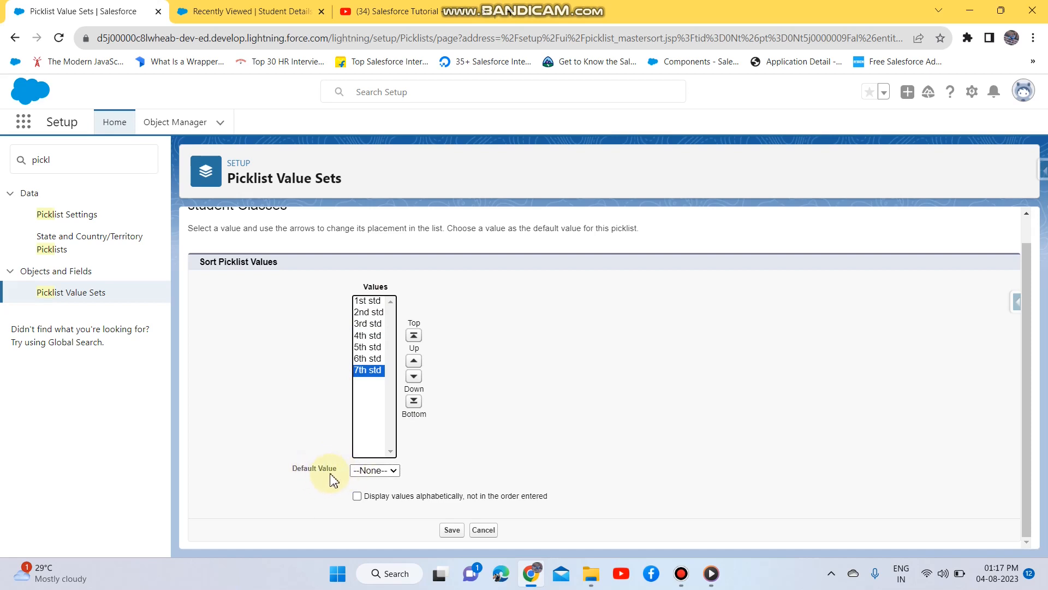
{"action": "left_click", "coordinate": [381, 472]}
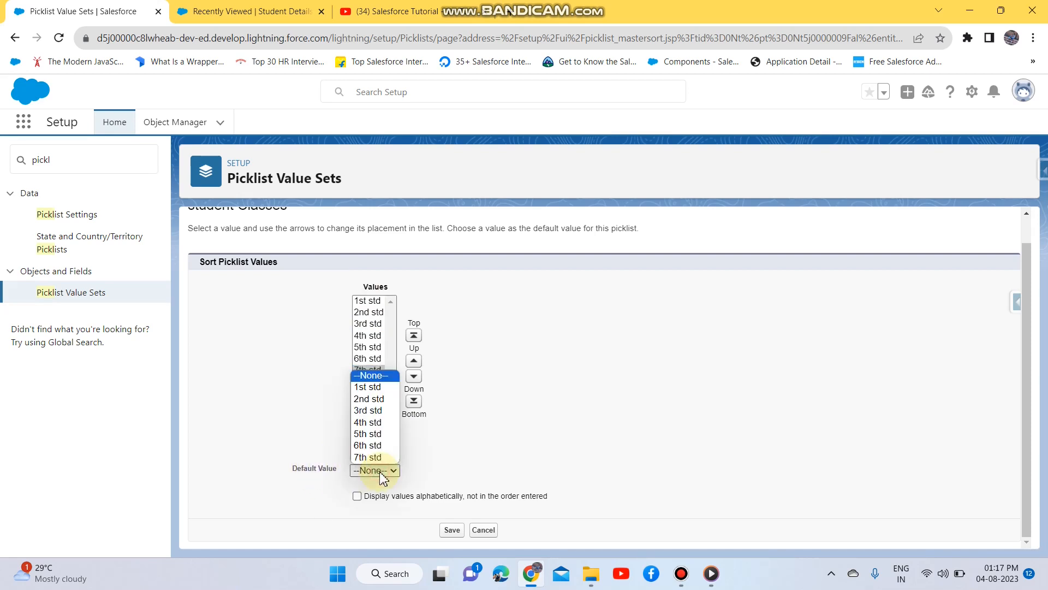
{"action": "left_click", "coordinate": [367, 388]}
{"action": "left_click", "coordinate": [563, 405]}
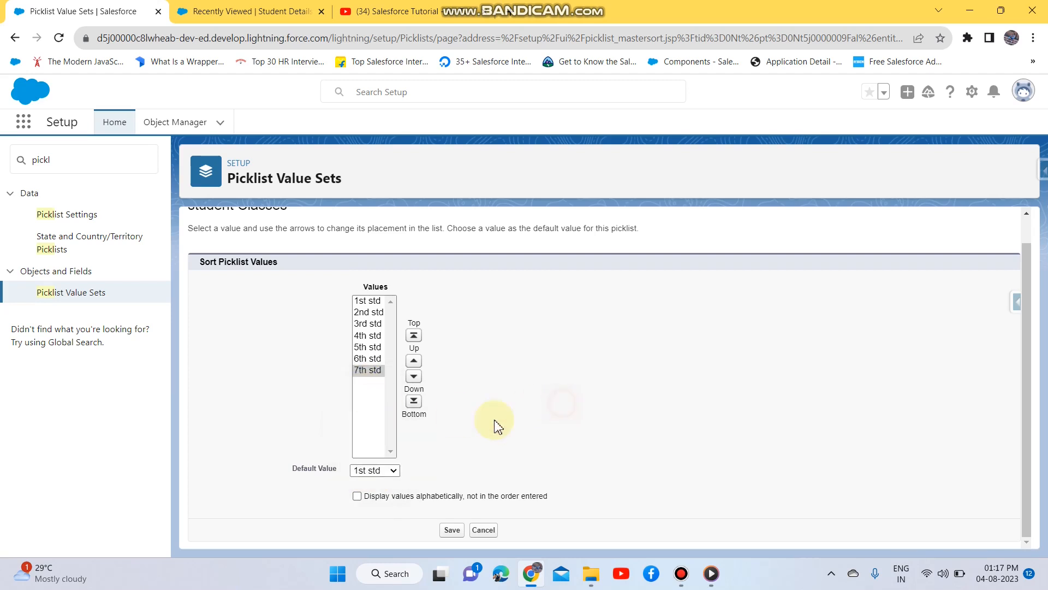
{"action": "left_click", "coordinate": [455, 530]}
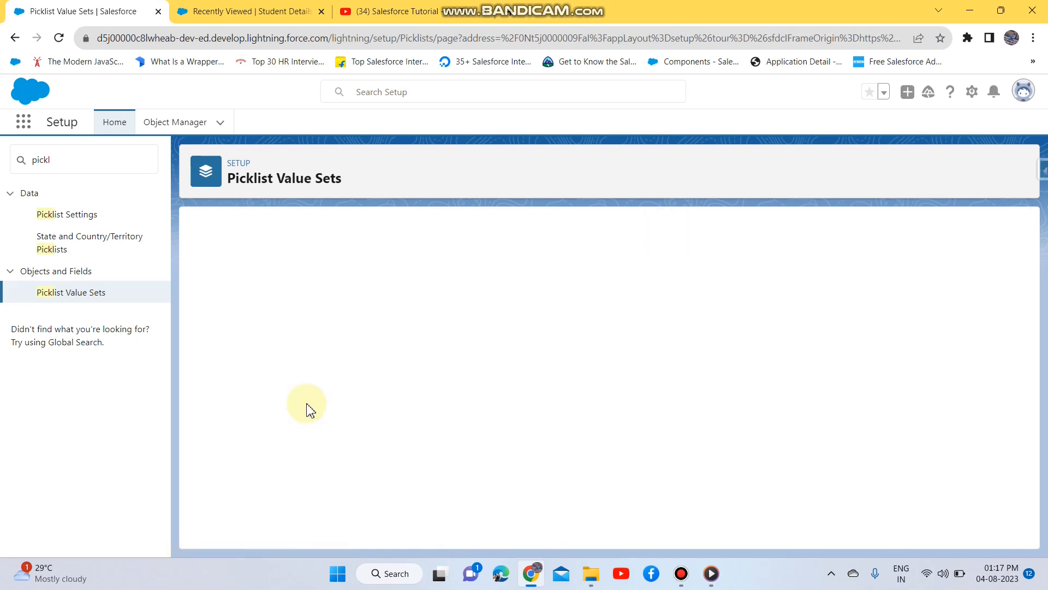
Step: Open the fields and relationships of the Student Detail object in Object Manager
{"action": "scroll", "coordinate": [496, 330], "scroll_direction": "down", "scroll_amount": 3}
{"action": "scroll", "coordinate": [496, 330], "scroll_direction": "up", "scroll_amount": 3}
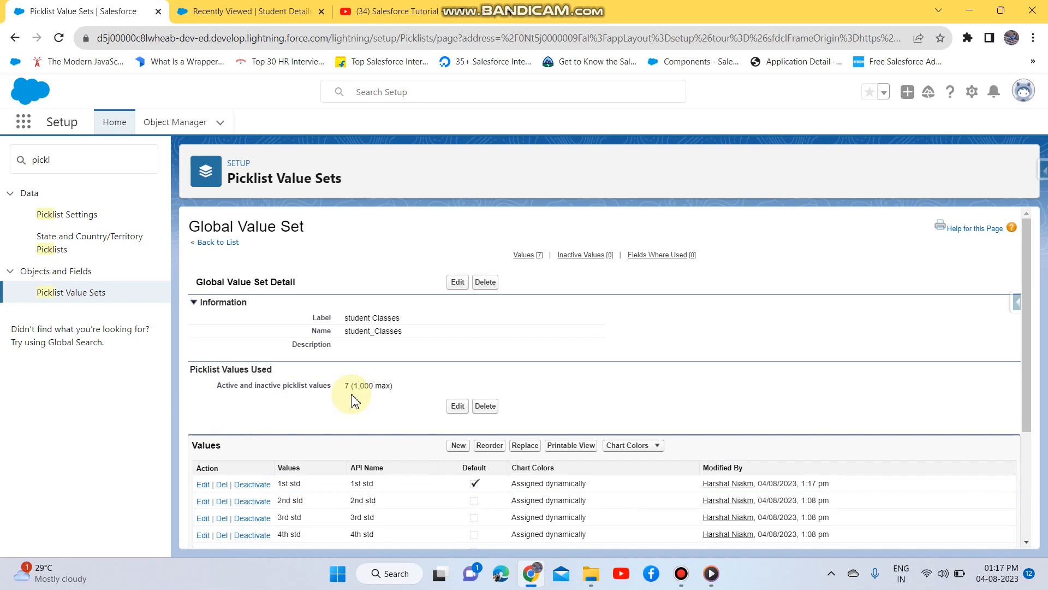
{"action": "scroll", "coordinate": [352, 401], "scroll_direction": "down", "scroll_amount": 2}
{"action": "scroll", "coordinate": [224, 375], "scroll_direction": "down", "scroll_amount": 1}
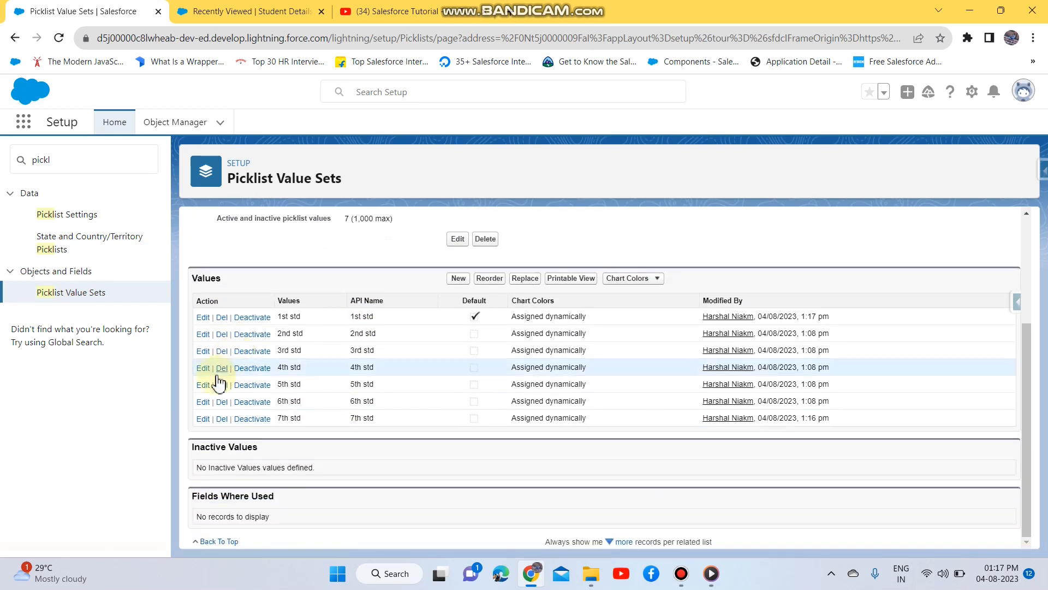
{"action": "scroll", "coordinate": [473, 316], "scroll_direction": "up", "scroll_amount": 3}
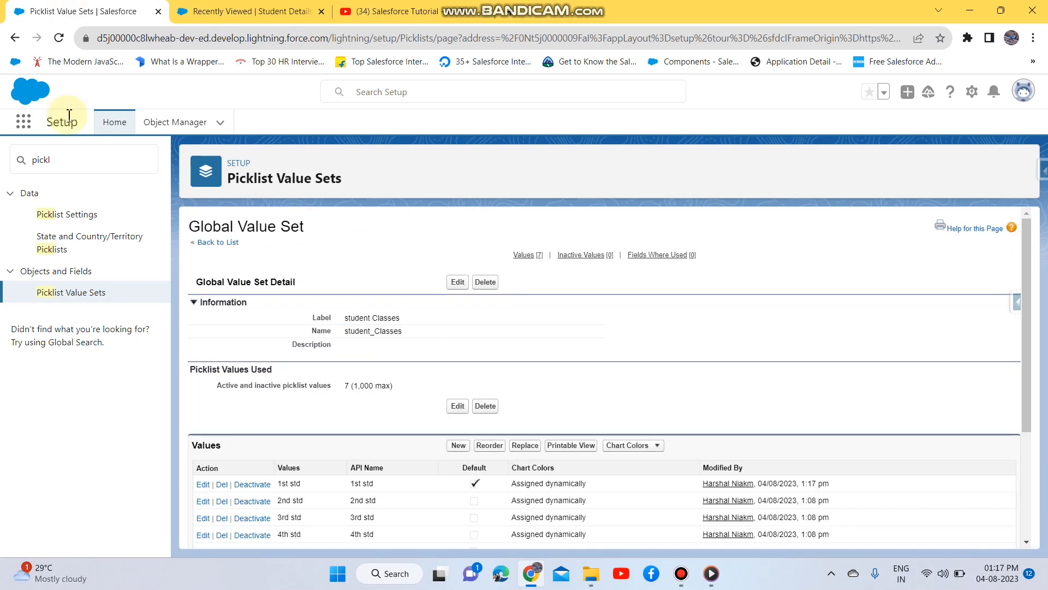
{"action": "left_click", "coordinate": [166, 121]}
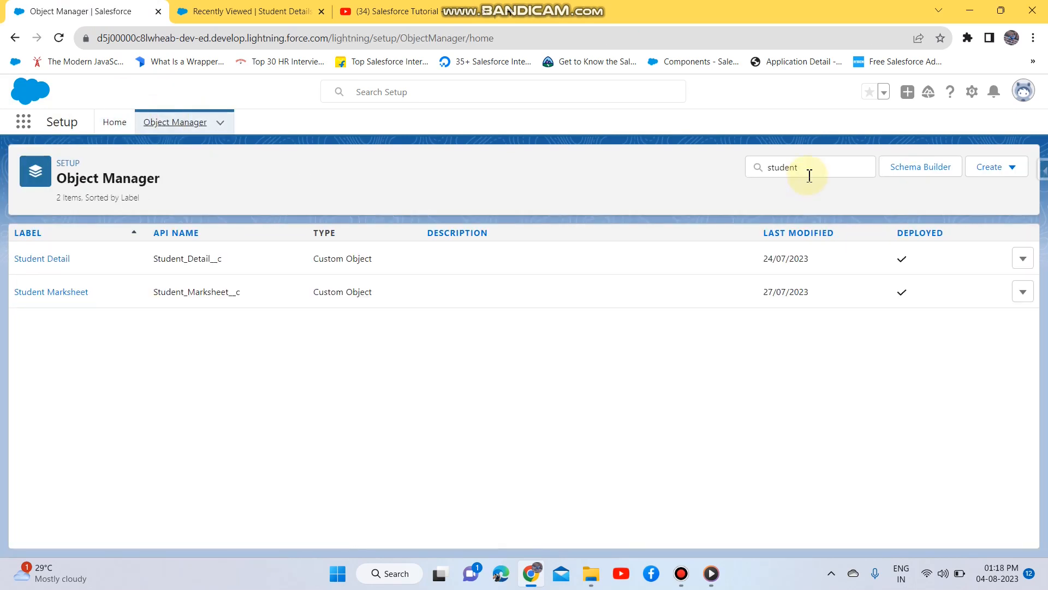
{"action": "left_click", "coordinate": [38, 260]}
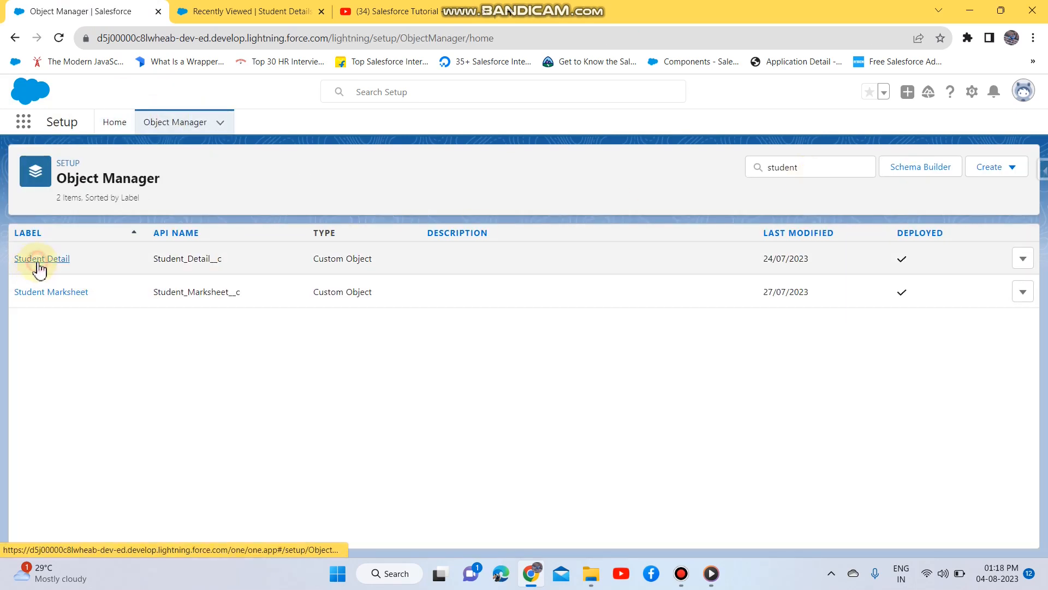
{"action": "left_click", "coordinate": [82, 262]}
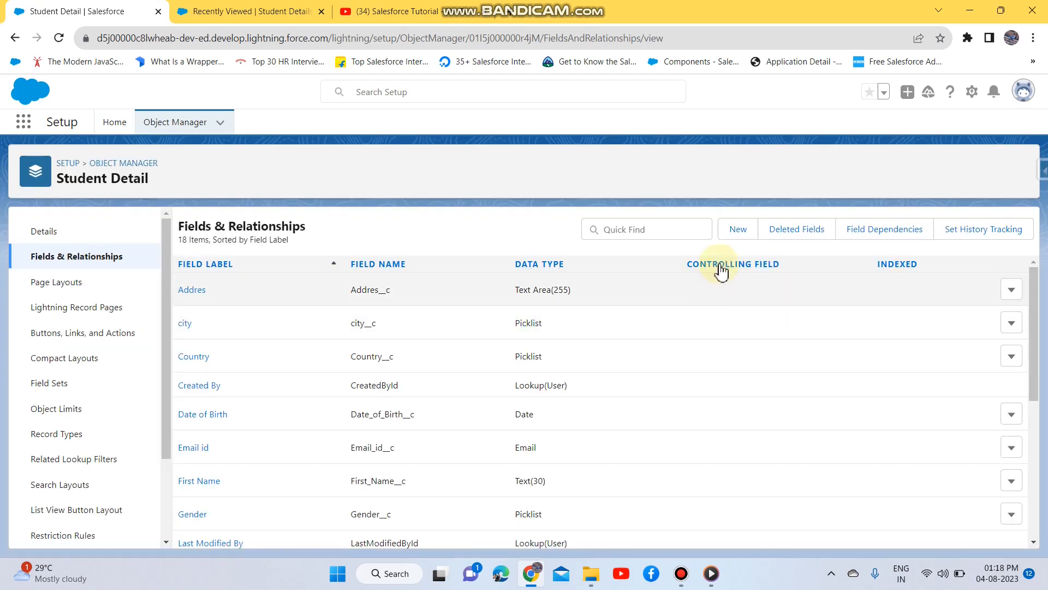
Step: Start a new custom field on the Student Detail object with the Picklist data type and continue to its details
{"action": "left_click", "coordinate": [738, 230]}
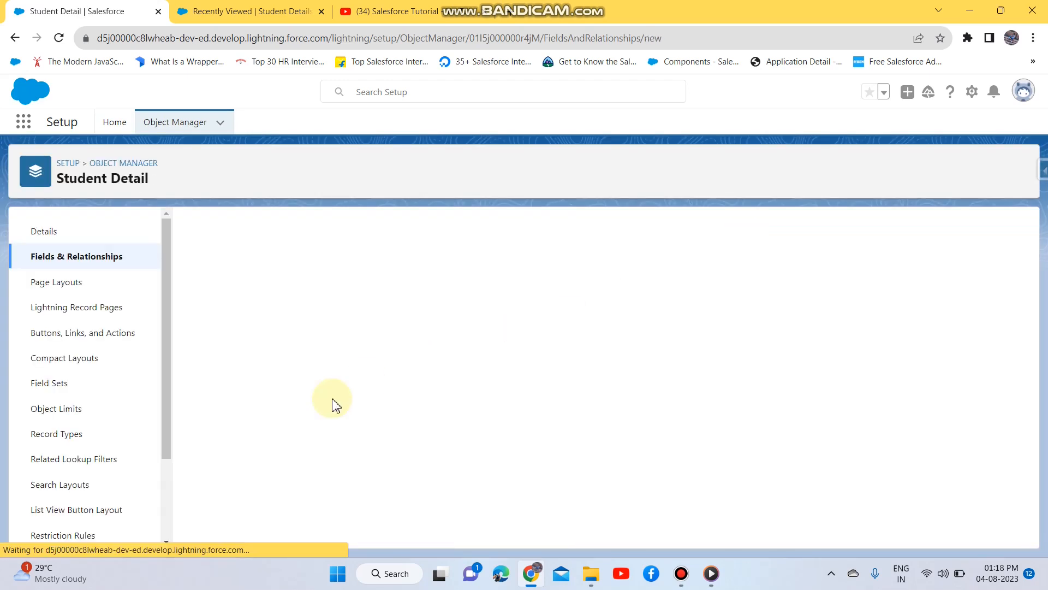
{"action": "scroll", "coordinate": [294, 385], "scroll_direction": "down", "scroll_amount": 3}
{"action": "scroll", "coordinate": [229, 390], "scroll_direction": "down", "scroll_amount": 3}
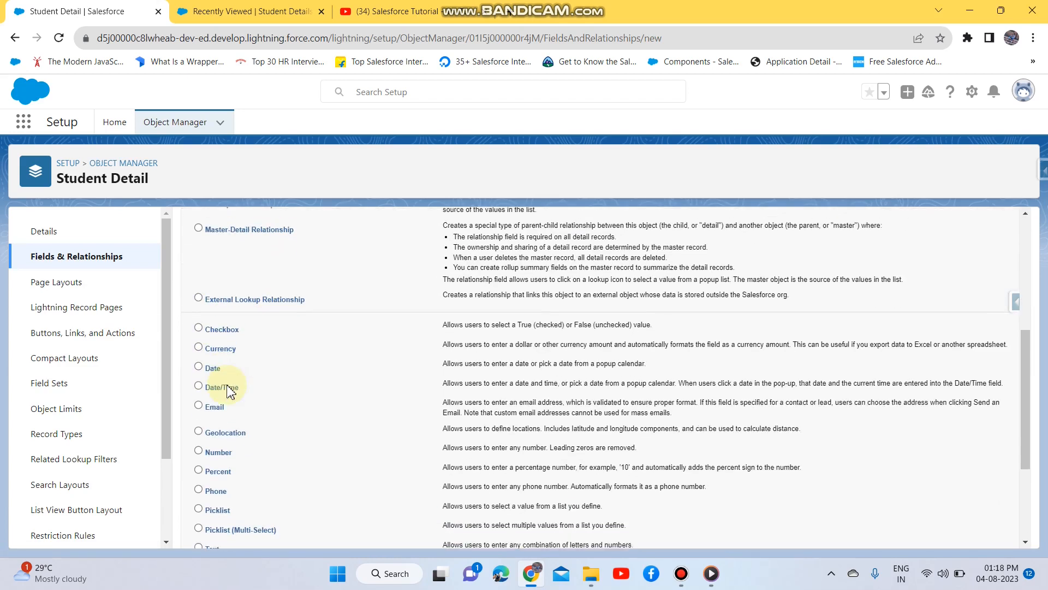
{"action": "scroll", "coordinate": [217, 412], "scroll_direction": "down", "scroll_amount": 2}
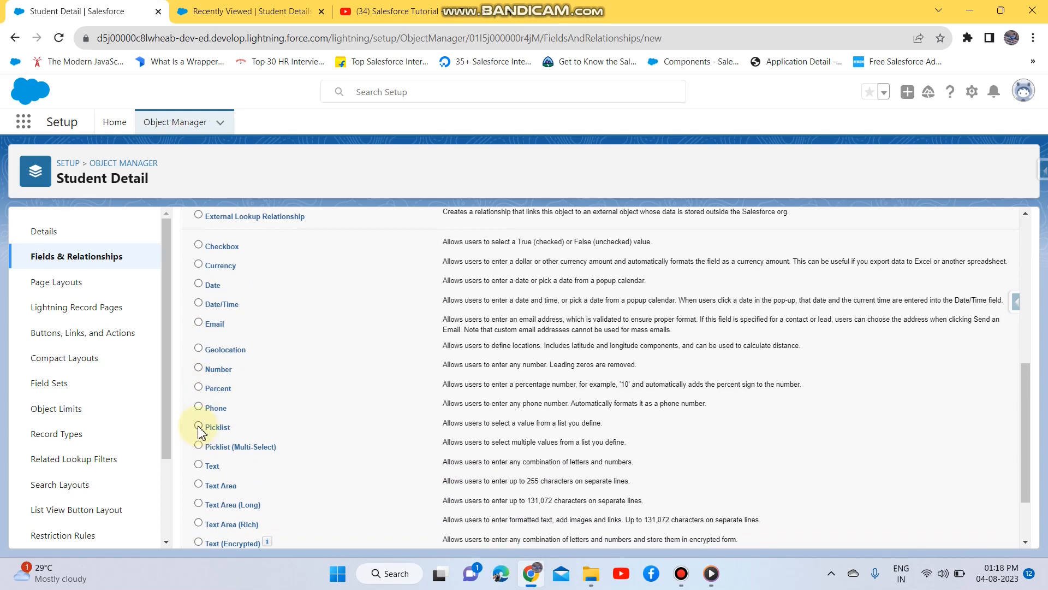
{"action": "left_click", "coordinate": [199, 426]}
{"action": "scroll", "coordinate": [677, 457], "scroll_direction": "down", "scroll_amount": 2}
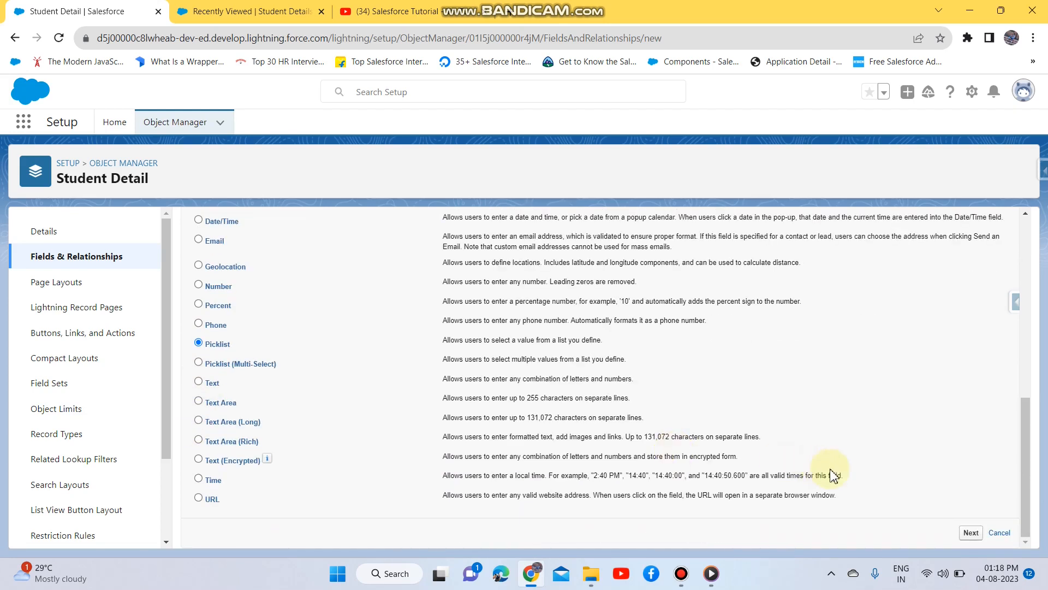
{"action": "left_click", "coordinate": [970, 533]}
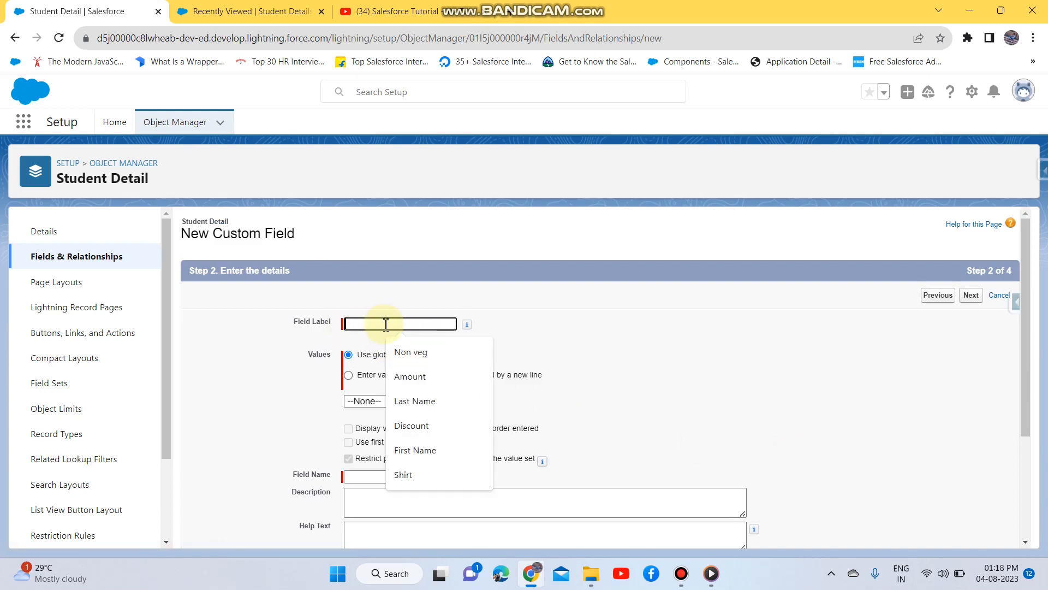
Step: Label the field student Classes, base its values on the student Classes global value set, and continue to field-level security
{"action": "type", "text": "S"}
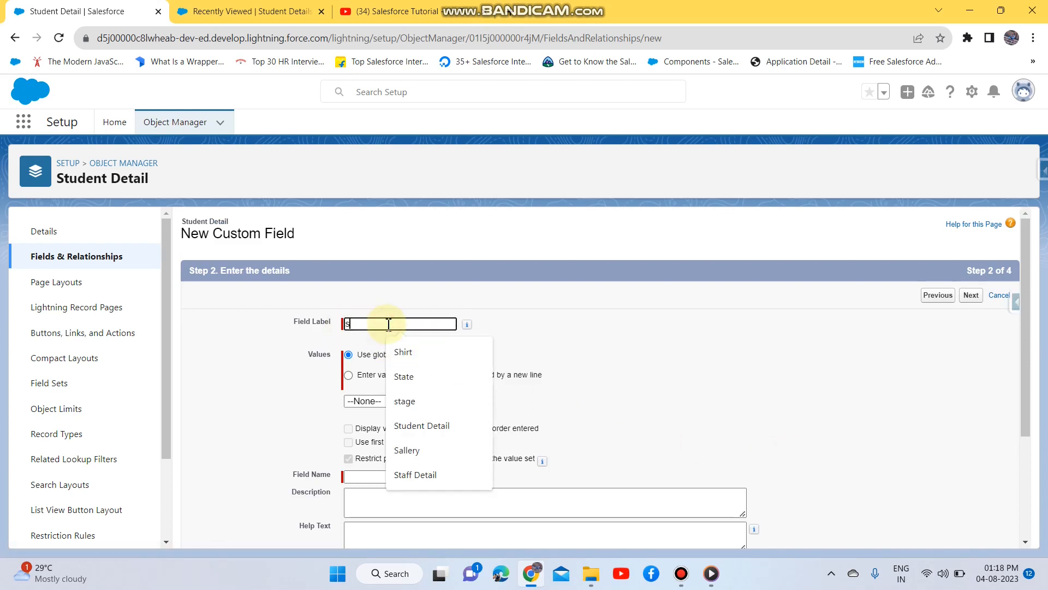
{"action": "type", "text": "tudent Classes"}
{"action": "key", "text": "Escape"}
{"action": "scroll", "coordinate": [420, 431], "scroll_direction": "down", "scroll_amount": 1}
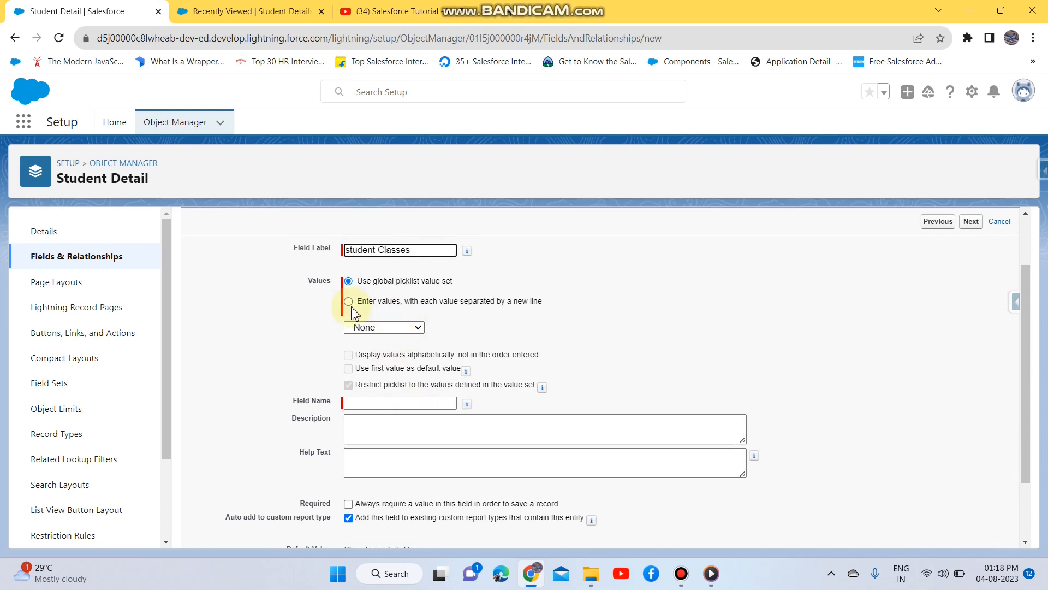
{"action": "left_click", "coordinate": [406, 331]}
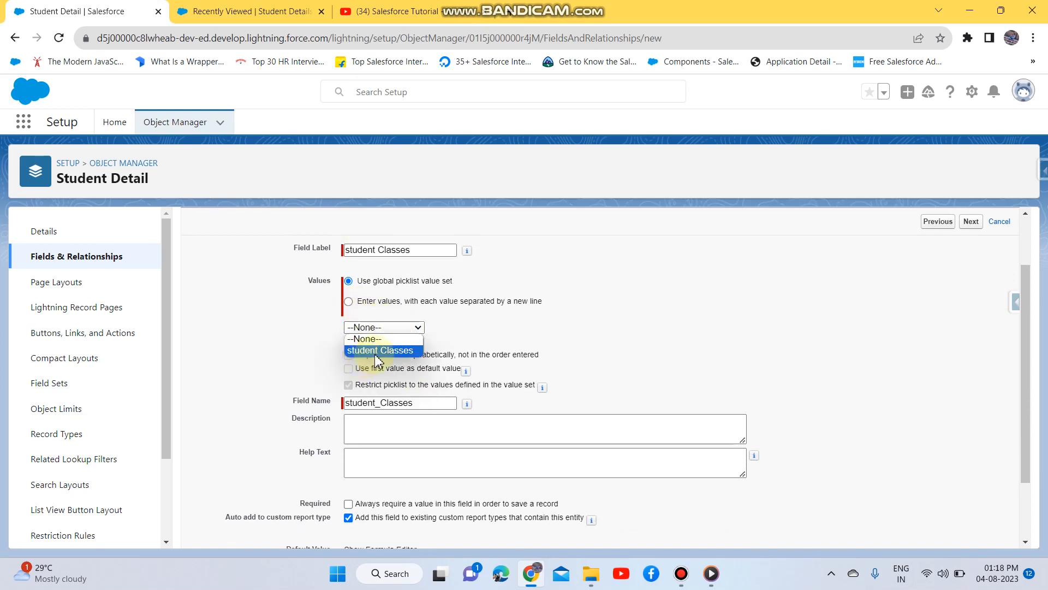
{"action": "left_click", "coordinate": [407, 350]}
{"action": "scroll", "coordinate": [666, 332], "scroll_direction": "down", "scroll_amount": 2}
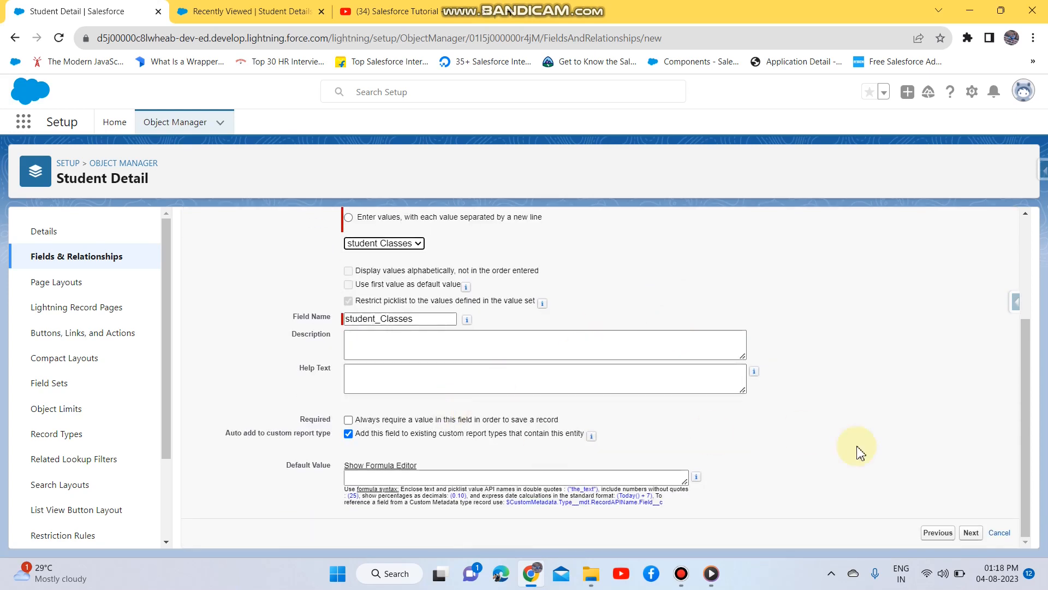
{"action": "left_click", "coordinate": [966, 535]}
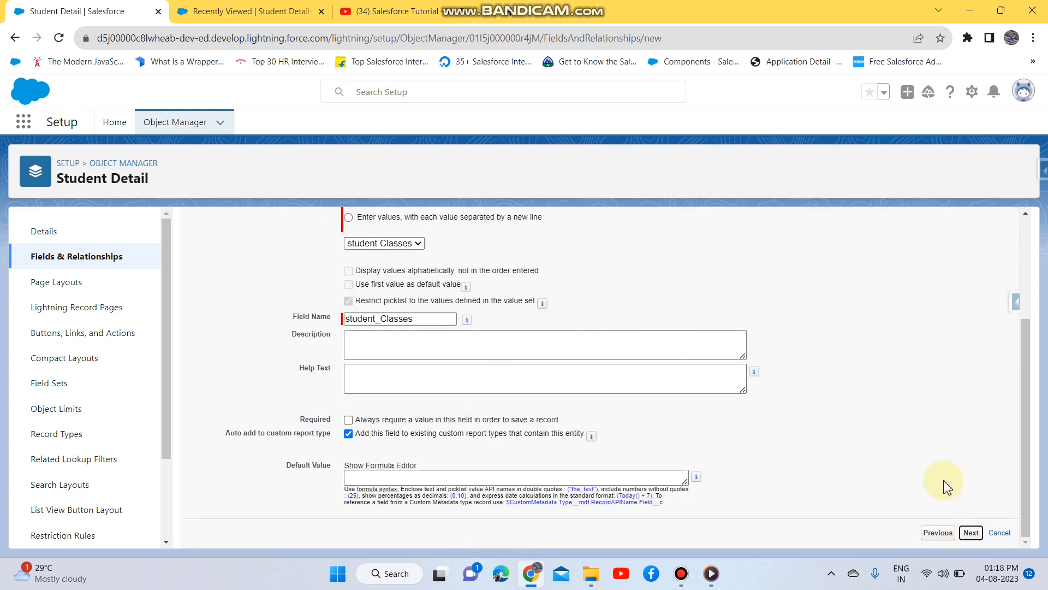
Step: Keep the default field-level security and the Student Detail Layout assignment, and save the student Classes field
{"action": "scroll", "coordinate": [686, 367], "scroll_direction": "down", "scroll_amount": 10}
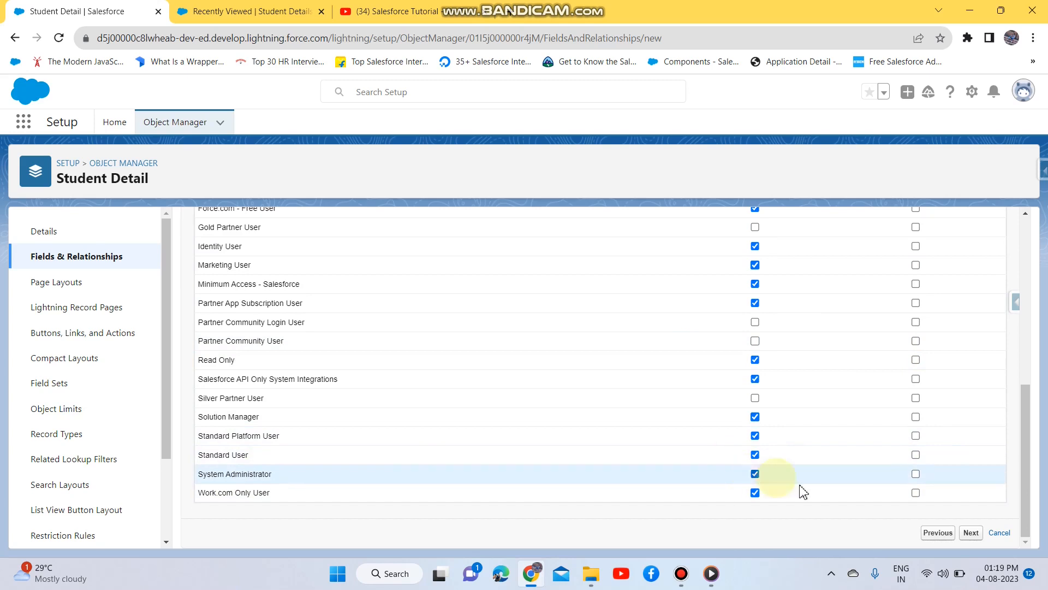
{"action": "left_click", "coordinate": [970, 533]}
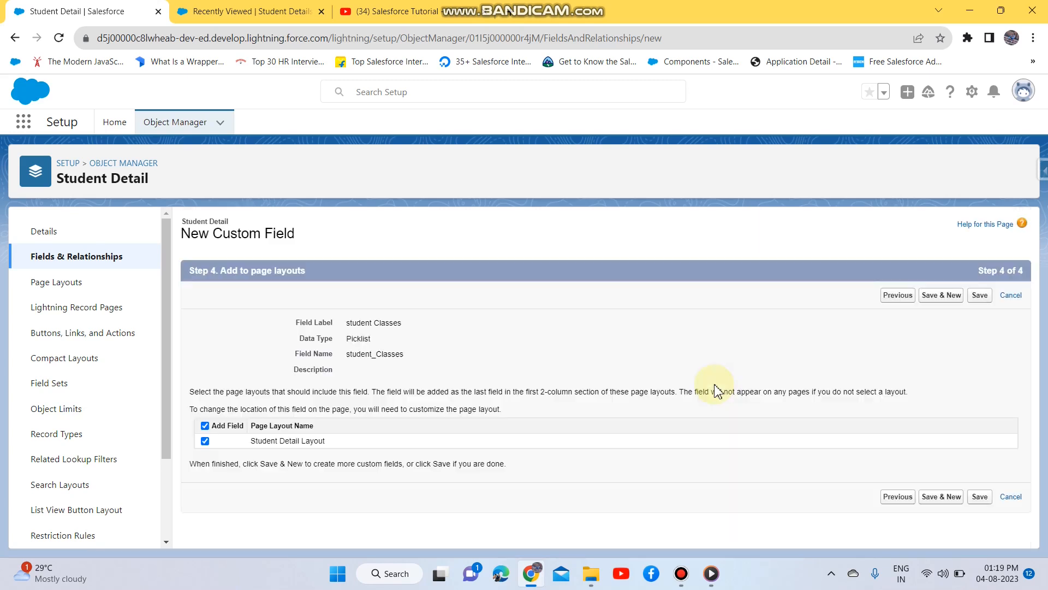
{"action": "left_click", "coordinate": [976, 297]}
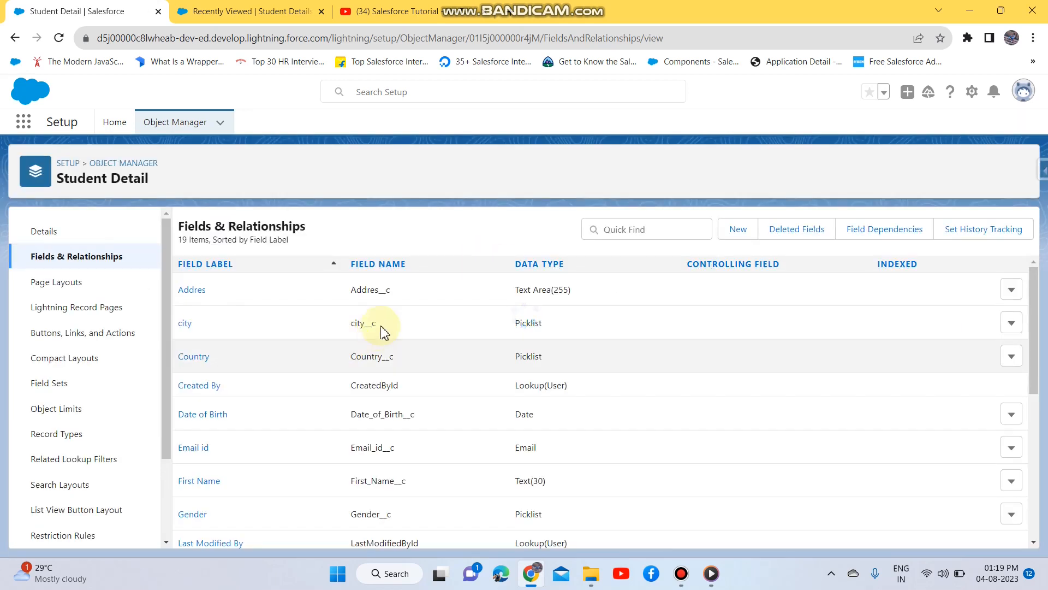
{"action": "scroll", "coordinate": [319, 320], "scroll_direction": "down", "scroll_amount": 5}
{"action": "scroll", "coordinate": [319, 320], "scroll_direction": "up", "scroll_amount": 5}
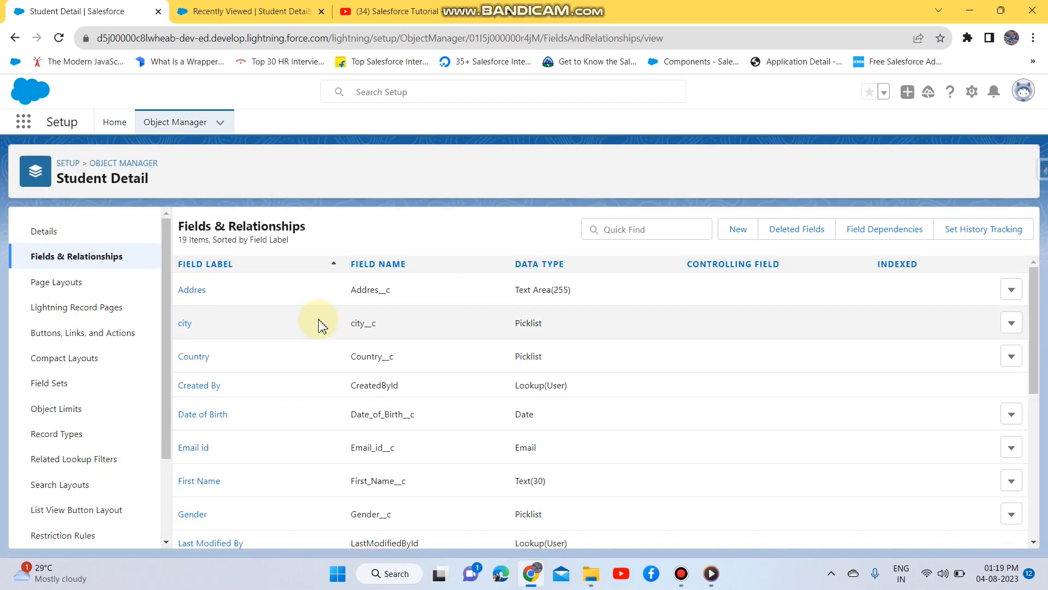
Step: Reload the Student Details list in the student management app and open a new record form at its student Classes field
{"action": "left_click", "coordinate": [219, 15]}
{"action": "left_click", "coordinate": [372, 125]}
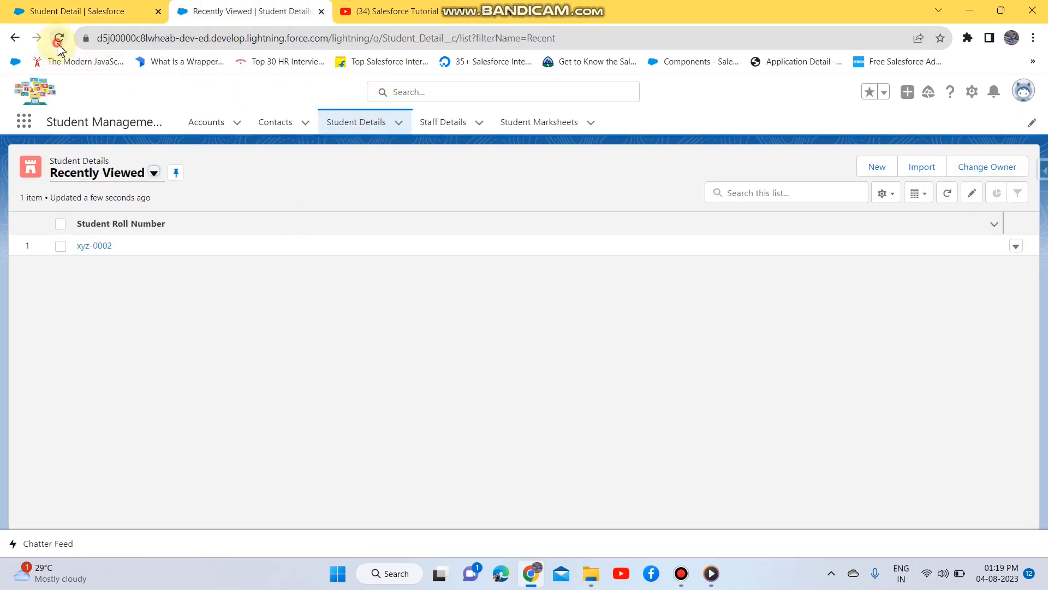
{"action": "left_click", "coordinate": [58, 43]}
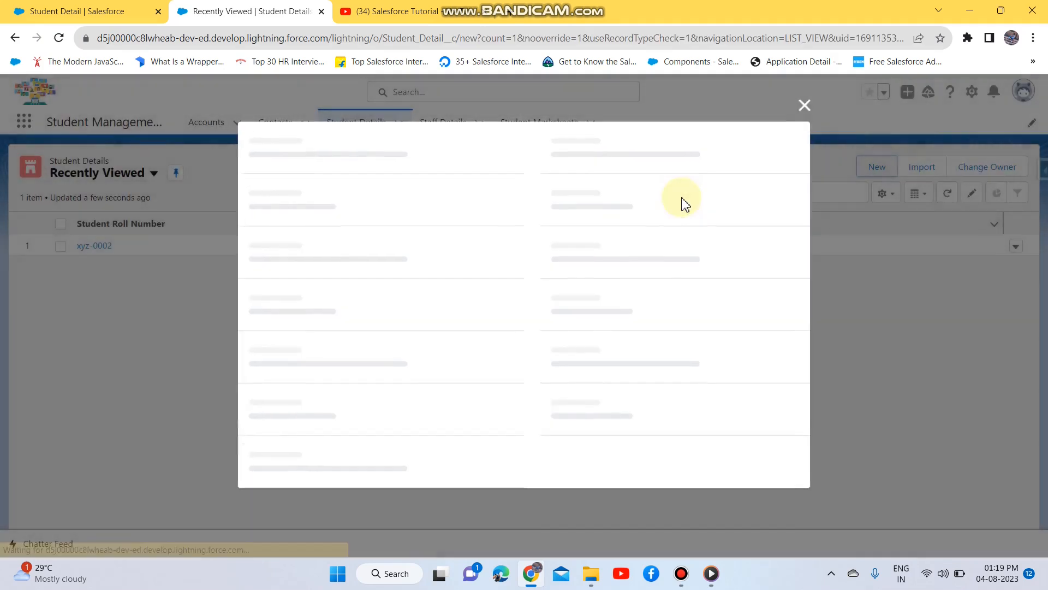
{"action": "scroll", "coordinate": [324, 263], "scroll_direction": "down", "scroll_amount": 5}
{"action": "scroll", "coordinate": [324, 264], "scroll_direction": "down", "scroll_amount": 5}
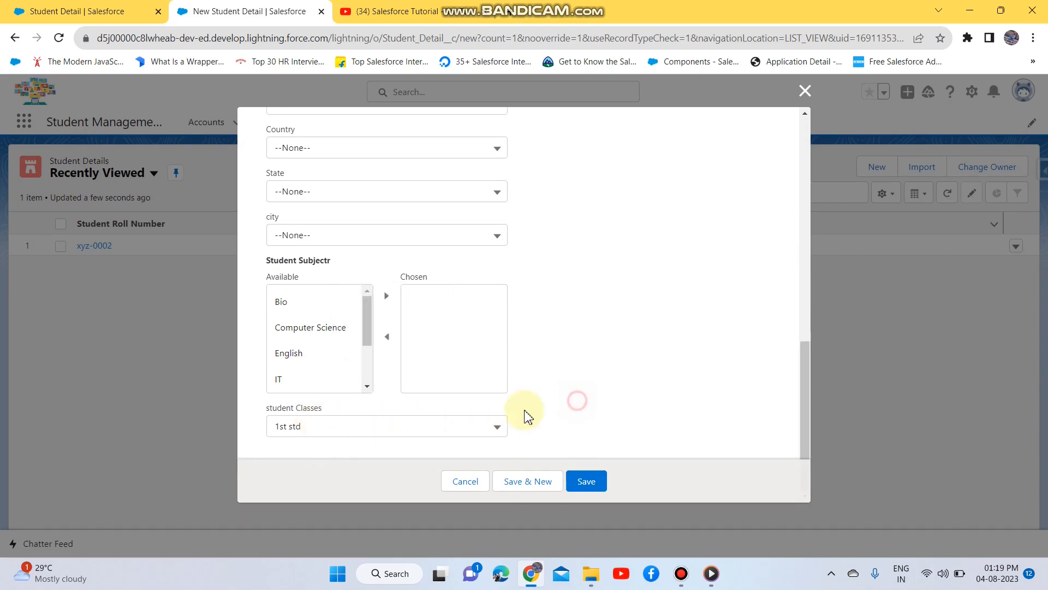
Step: Check the default and available options of the student Classes picklist, and close the new record form without saving
{"action": "left_click", "coordinate": [434, 427]}
{"action": "scroll", "coordinate": [388, 339], "scroll_direction": "down", "scroll_amount": 1}
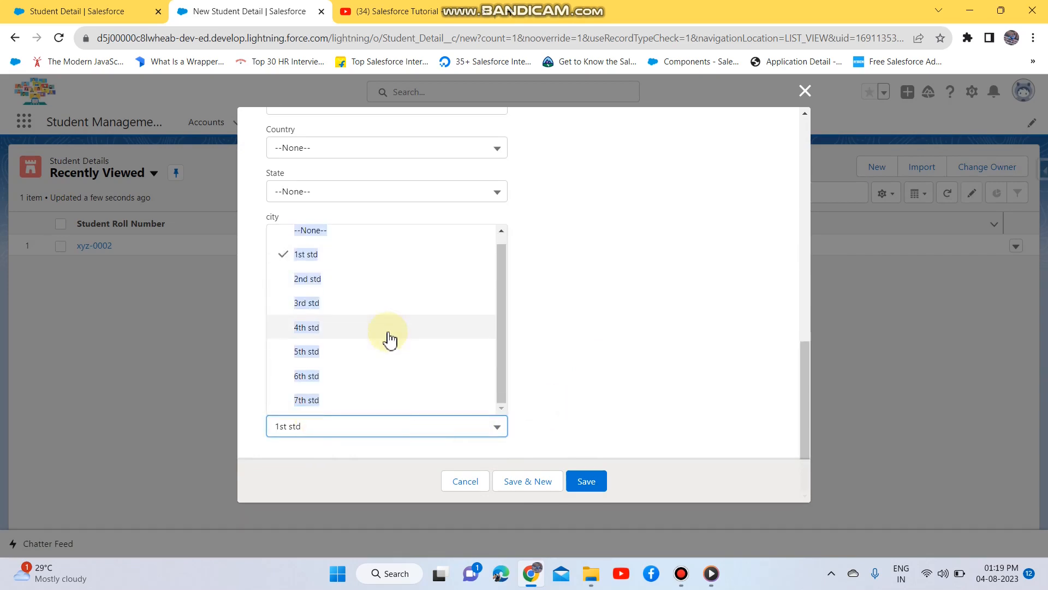
{"action": "left_click_drag", "start_coordinate": [869, 312], "coordinate": [353, 420]}
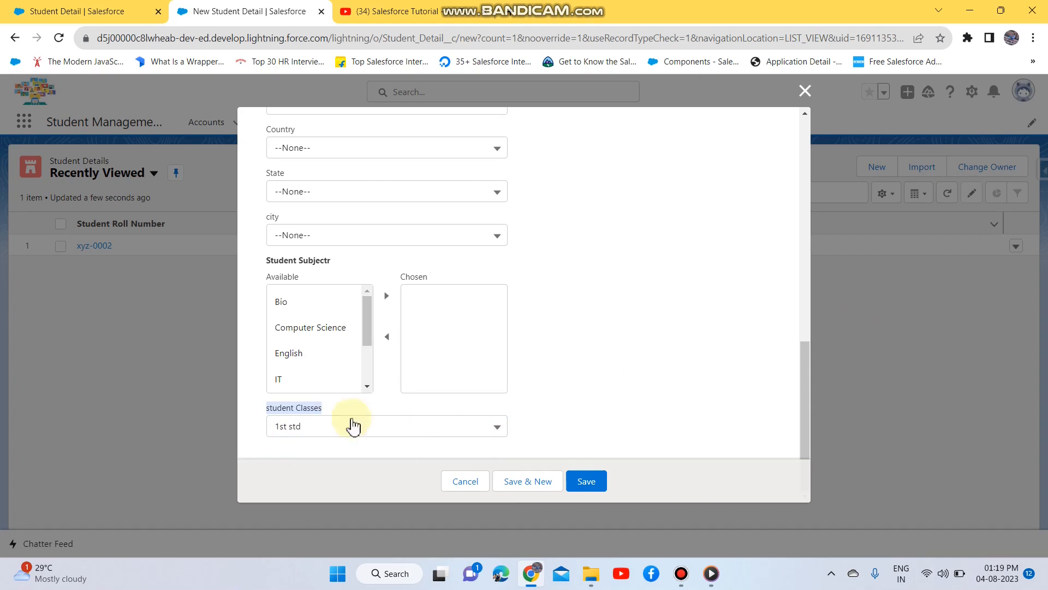
{"action": "left_click", "coordinate": [334, 427]}
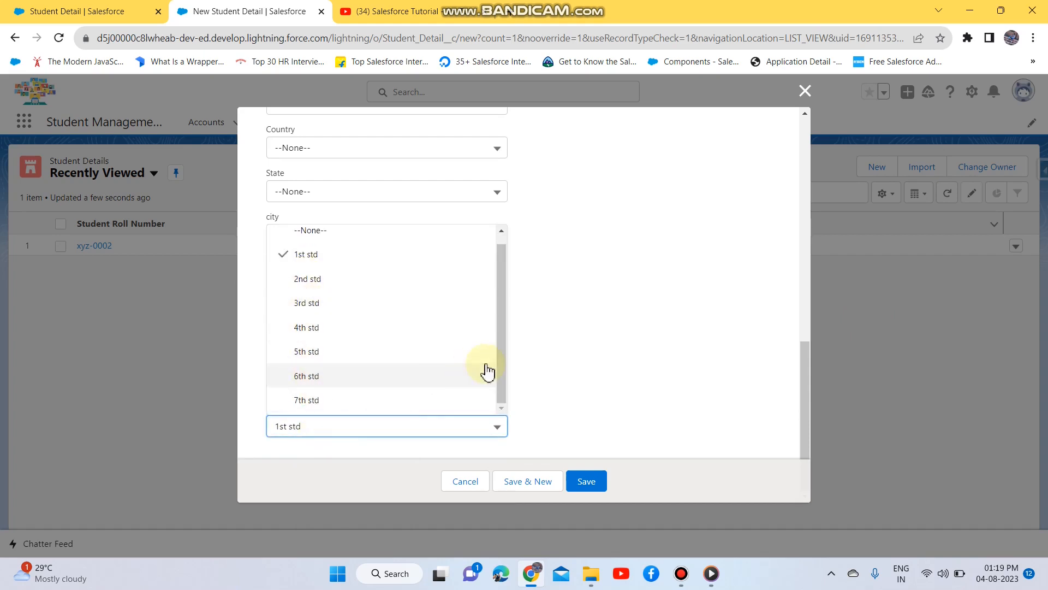
{"action": "left_click", "coordinate": [530, 351]}
{"action": "scroll", "coordinate": [677, 216], "scroll_direction": "up", "scroll_amount": 5}
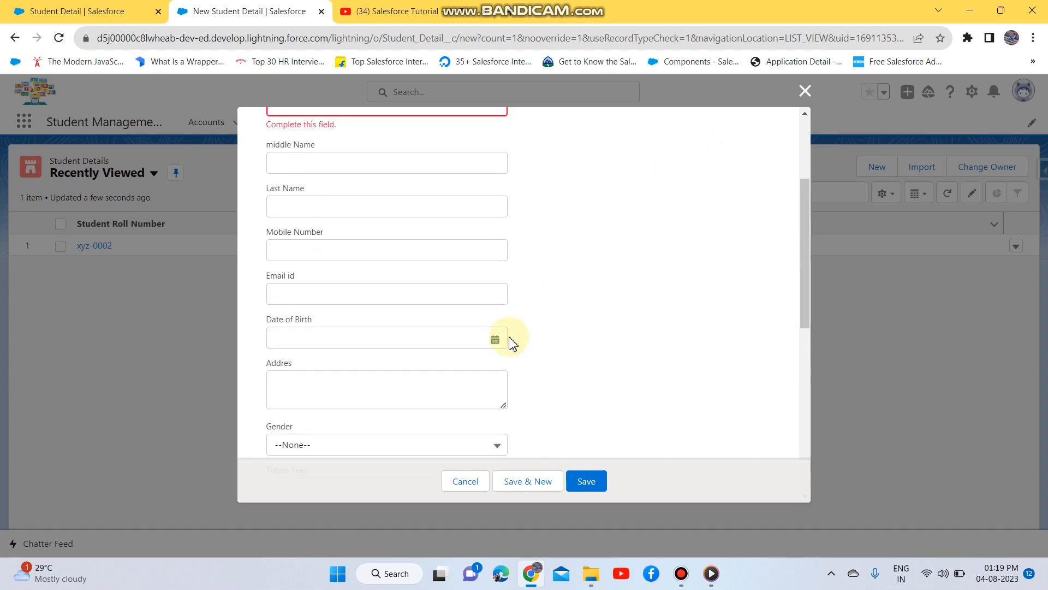
{"action": "scroll", "coordinate": [510, 342], "scroll_direction": "down", "scroll_amount": 5}
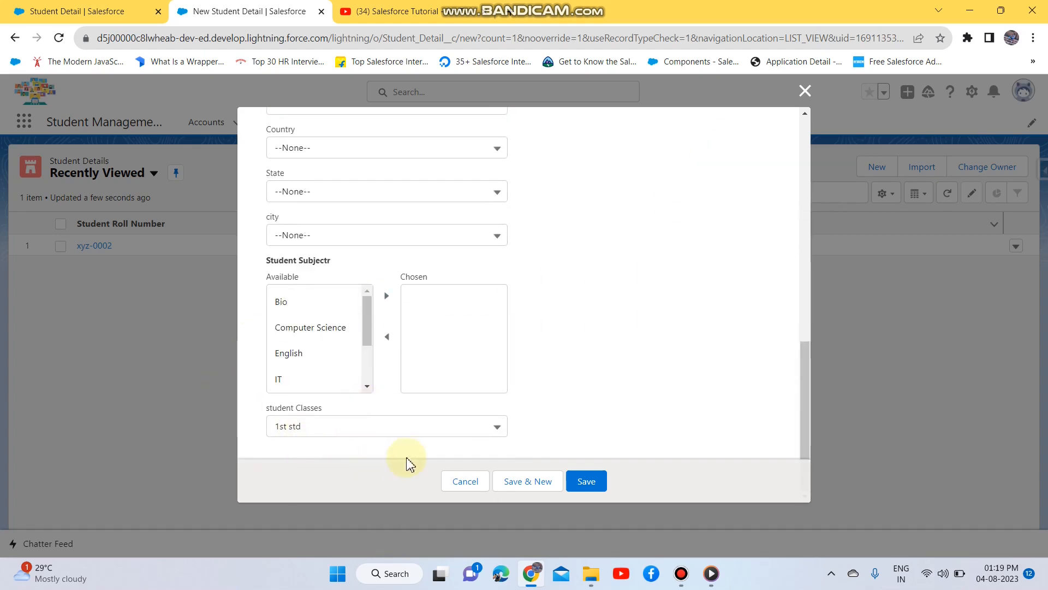
{"action": "left_click", "coordinate": [436, 433]}
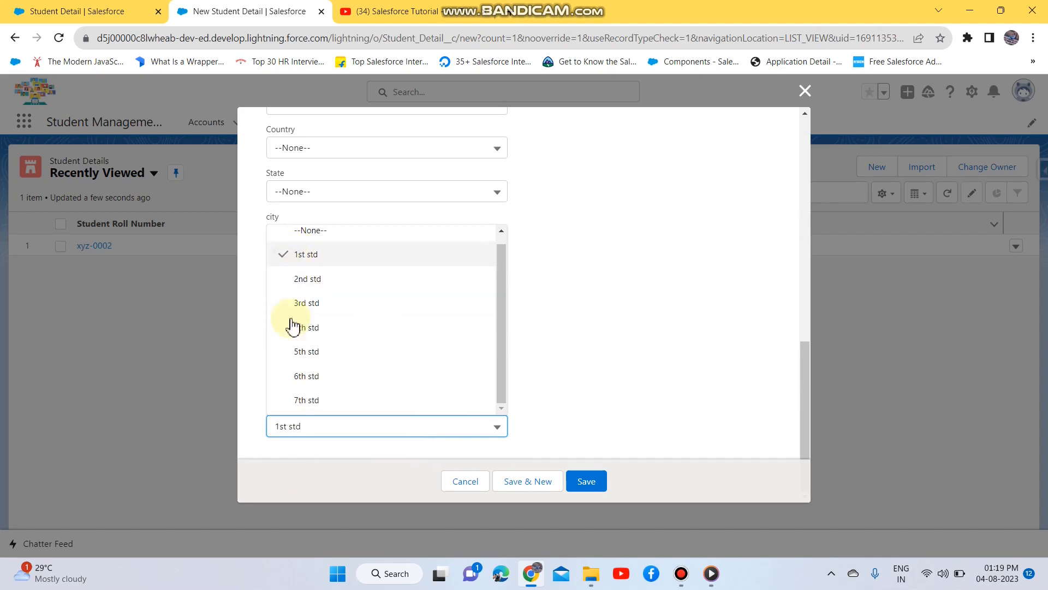
{"action": "left_click", "coordinate": [644, 264]}
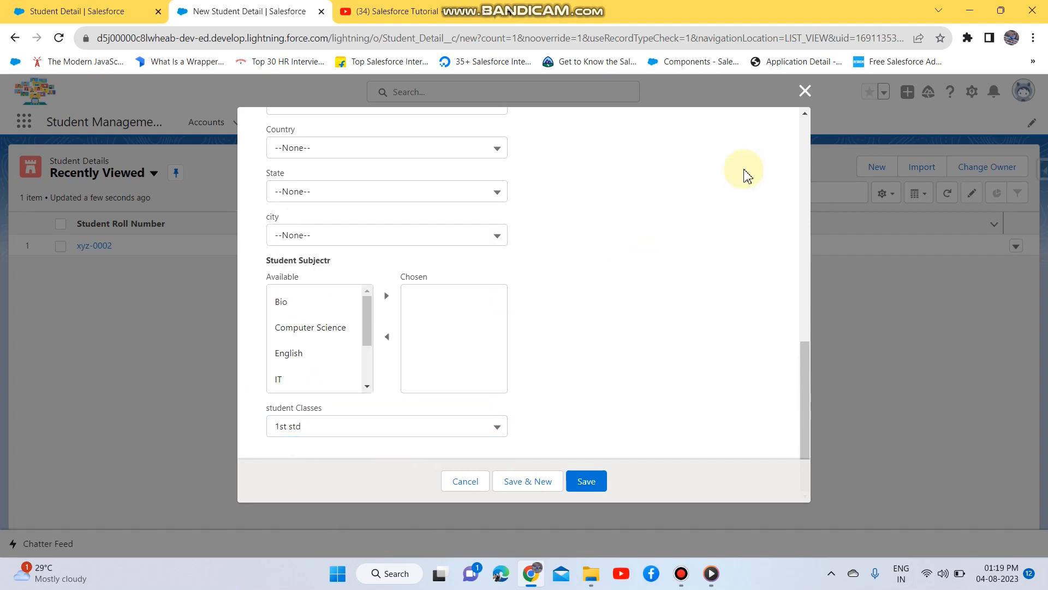
{"action": "left_click", "coordinate": [810, 91]}
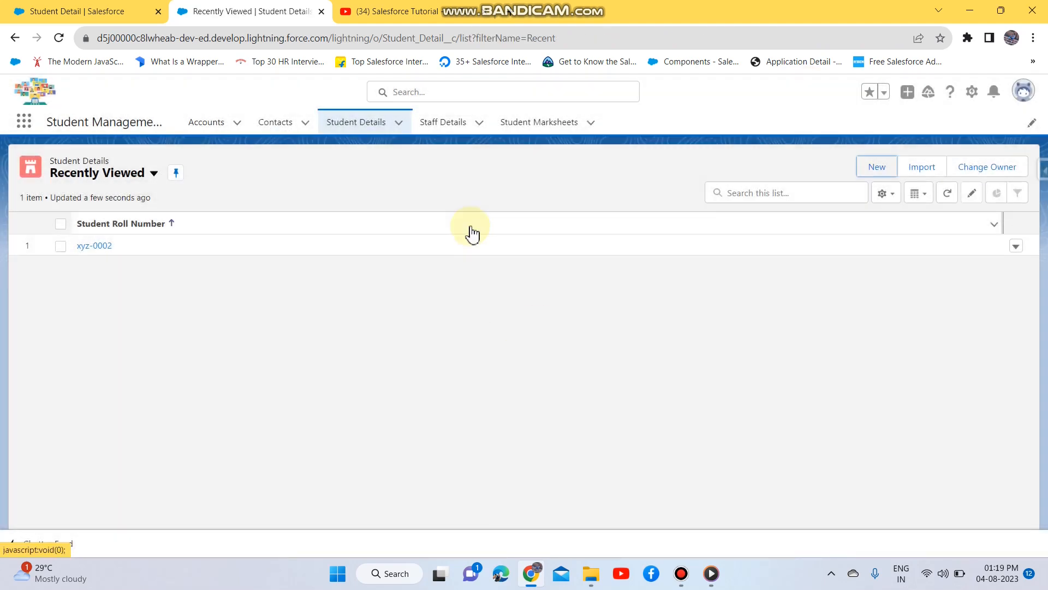
Step: View the Student Marksheets and Staff Details lists in the student management app
{"action": "left_click", "coordinate": [442, 126]}
{"action": "left_click", "coordinate": [552, 121]}
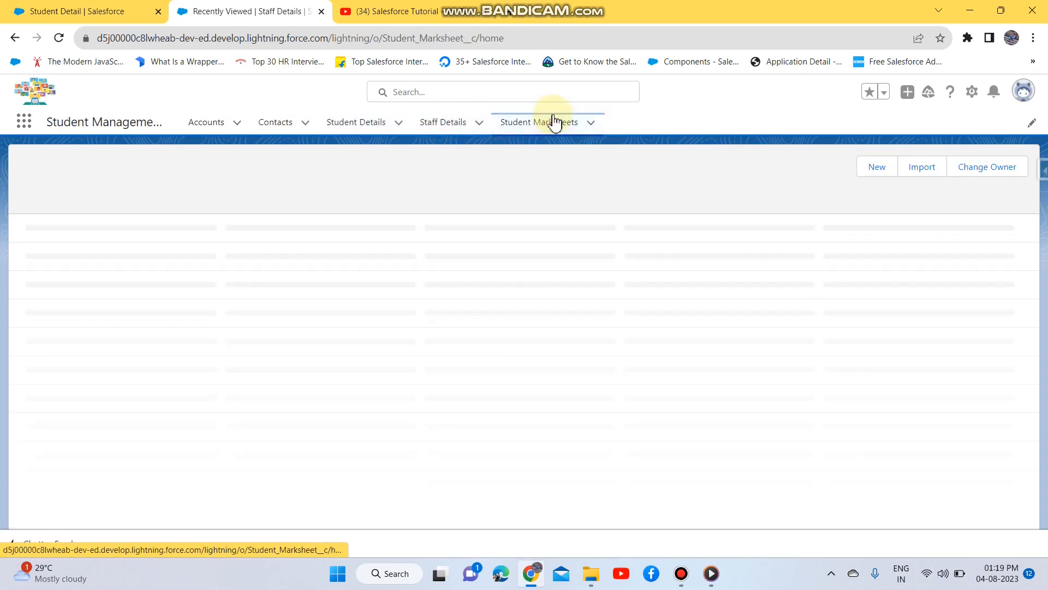
{"action": "left_click", "coordinate": [436, 126]}
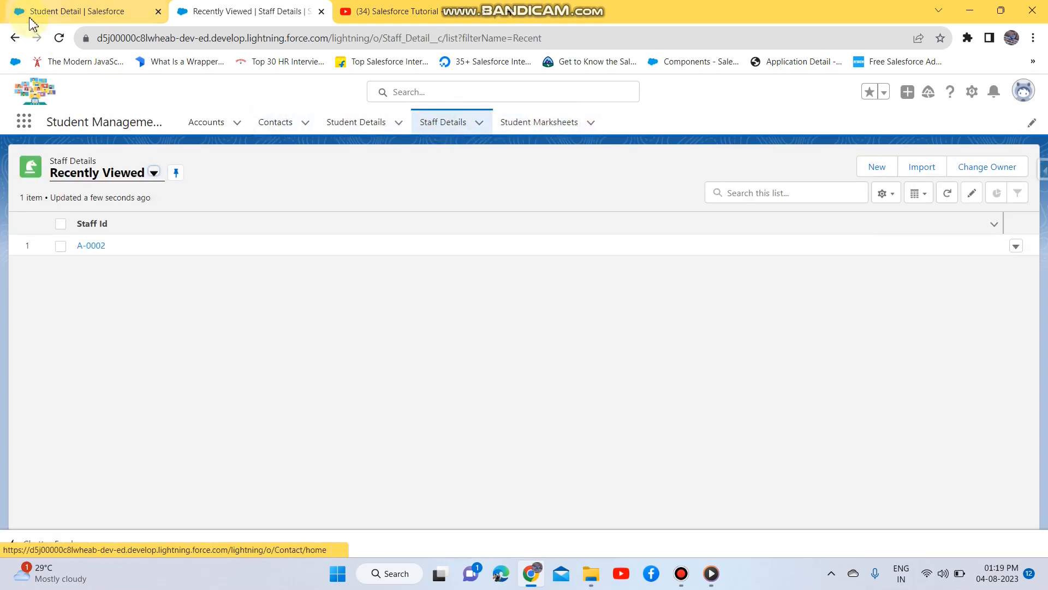
Step: Return to Object Manager in Setup, search for staff, and open the fields and relationships of the Staff Detail object
{"action": "left_click", "coordinate": [83, 12]}
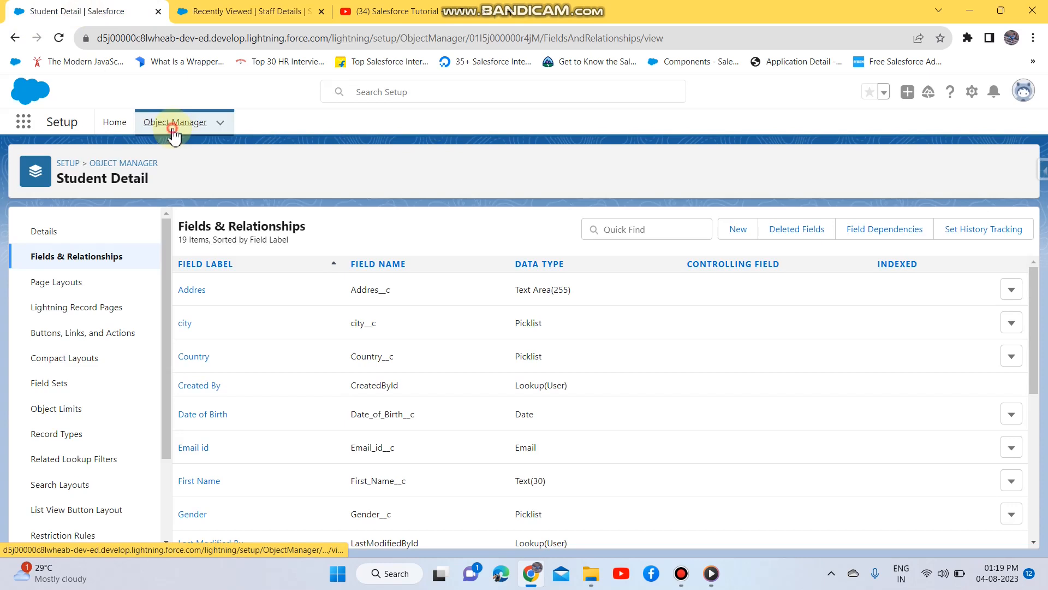
{"action": "left_click", "coordinate": [173, 131]}
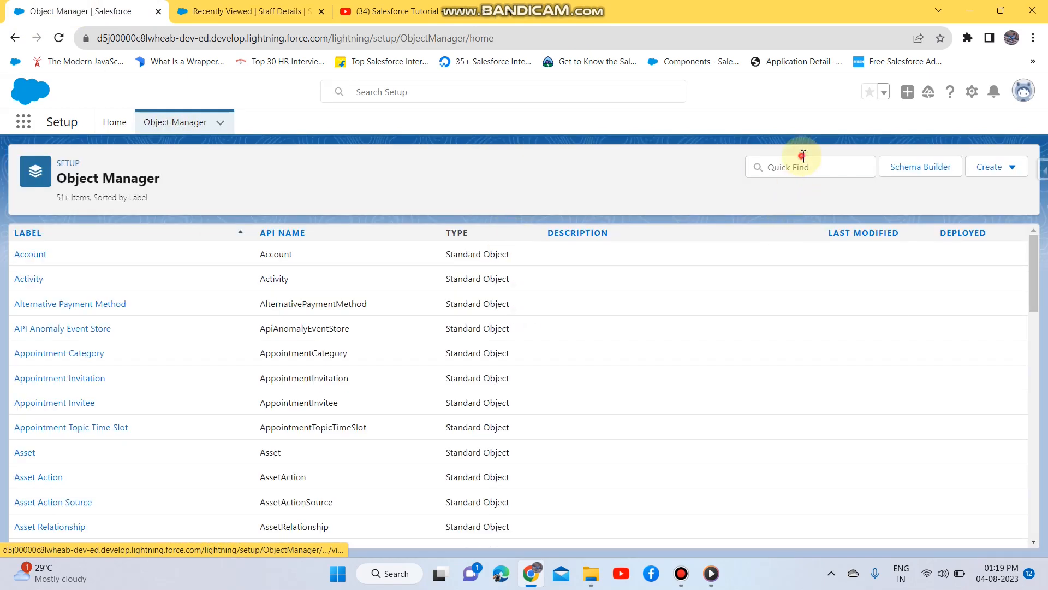
{"action": "left_click", "coordinate": [803, 156]}
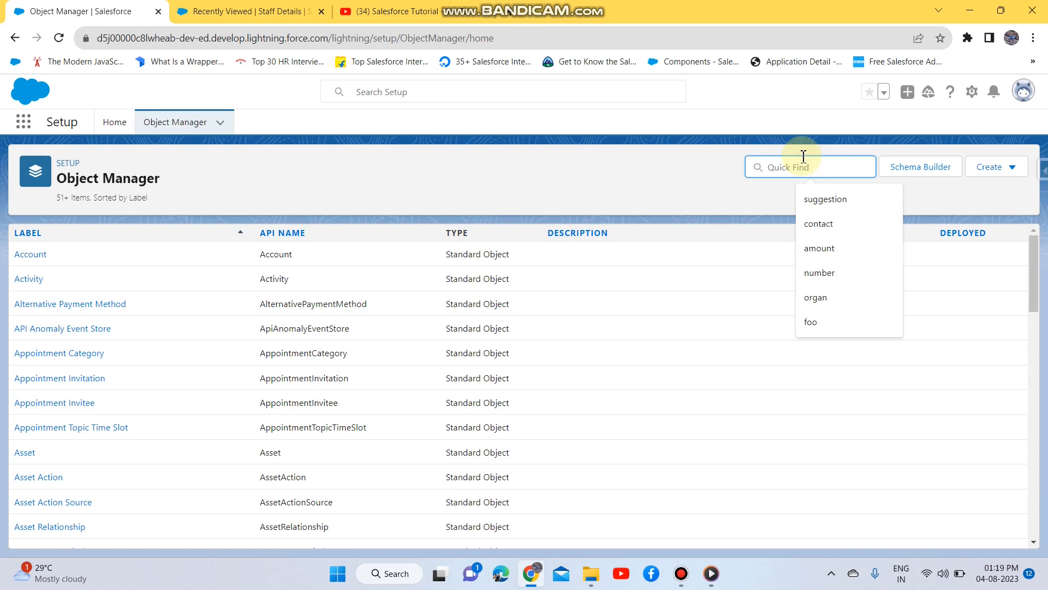
{"action": "type", "text": "staff"}
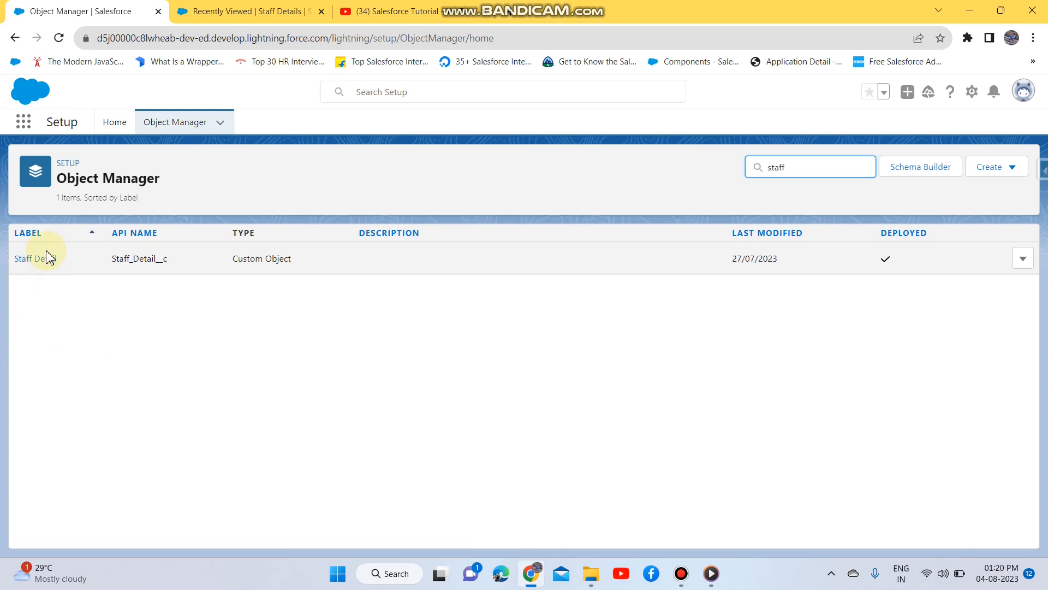
{"action": "left_click", "coordinate": [45, 258]}
{"action": "left_click", "coordinate": [45, 258]}
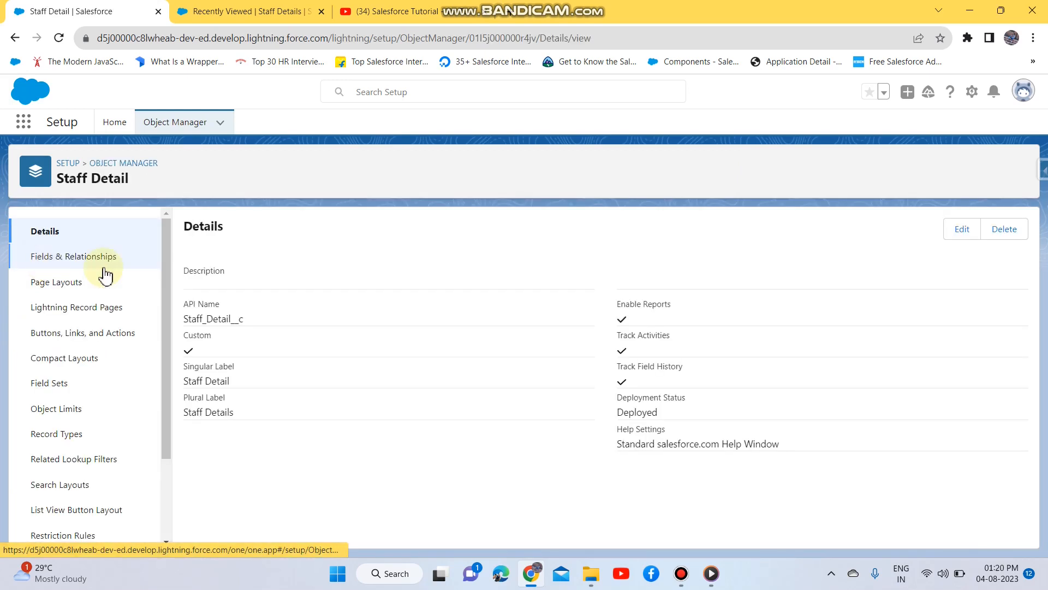
{"action": "left_click", "coordinate": [55, 265]}
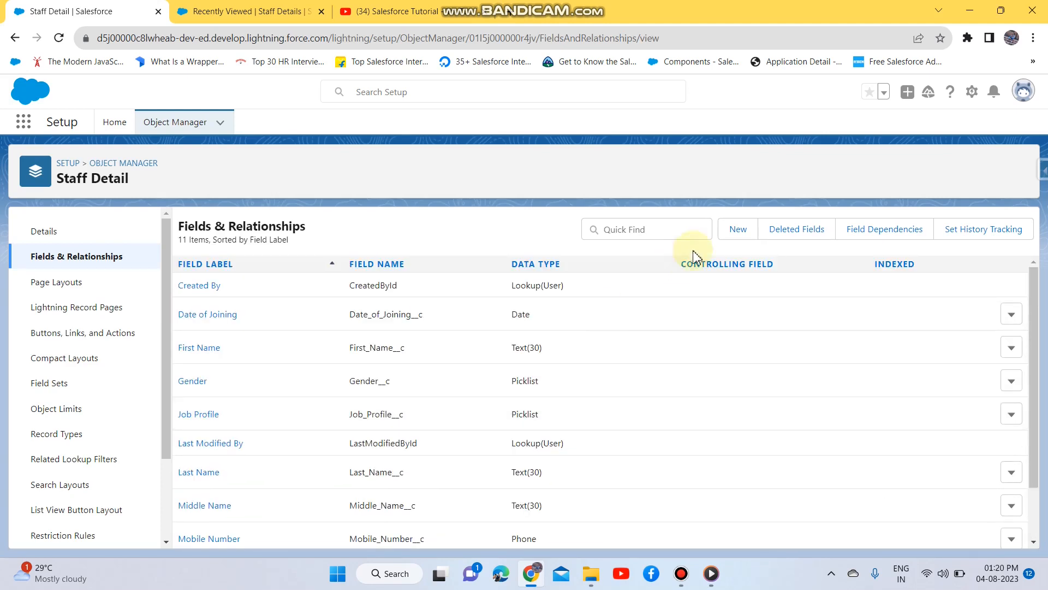
Step: Start a new custom field on the Staff Detail object with the Picklist data type
{"action": "left_click", "coordinate": [738, 232]}
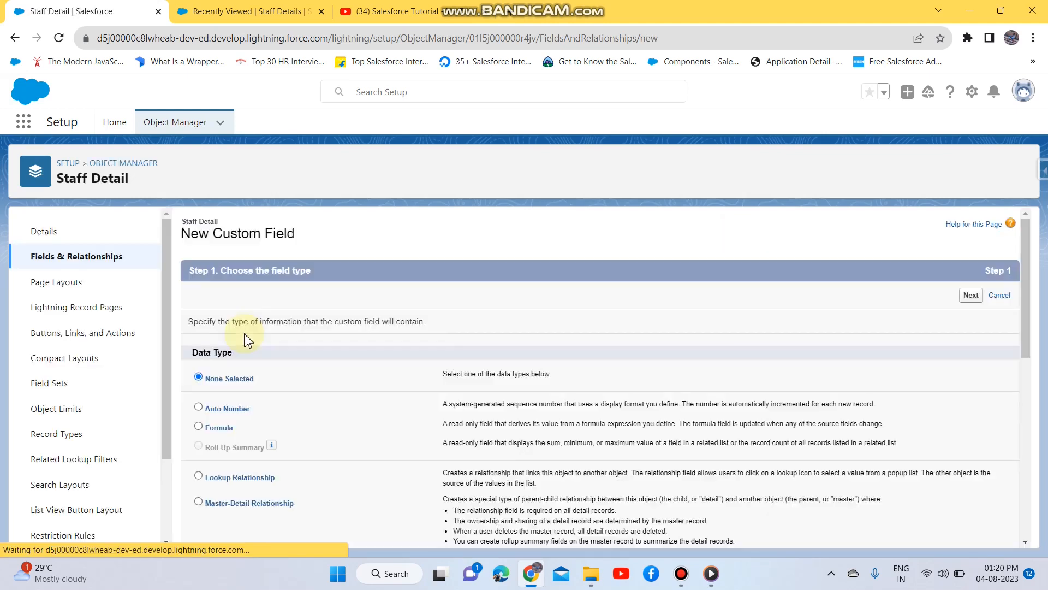
{"action": "scroll", "coordinate": [219, 377], "scroll_direction": "down", "scroll_amount": 3}
{"action": "scroll", "coordinate": [221, 389], "scroll_direction": "down", "scroll_amount": 1}
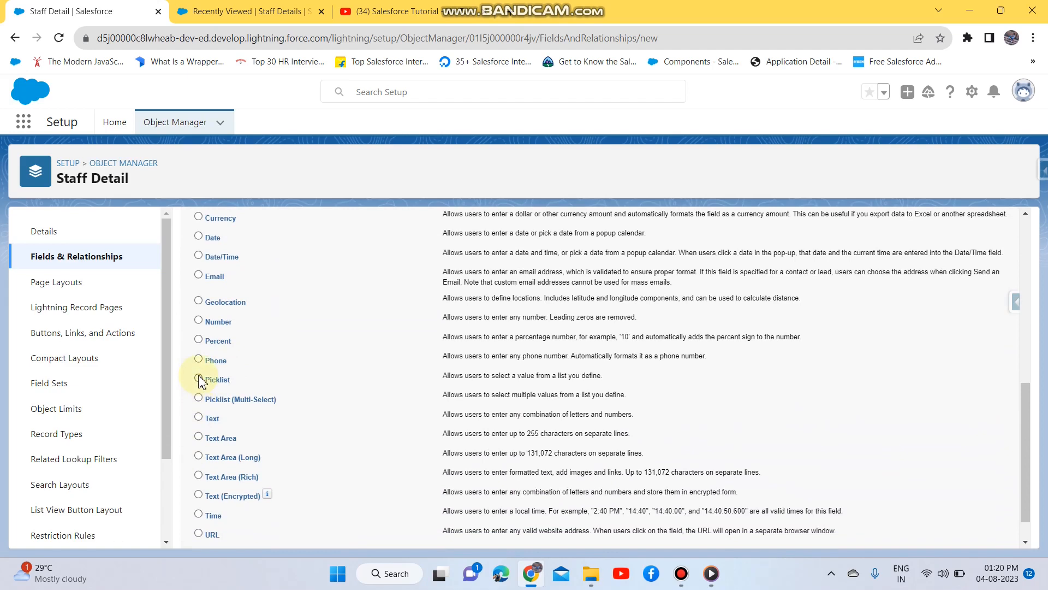
{"action": "scroll", "coordinate": [470, 410], "scroll_direction": "down", "scroll_amount": 1}
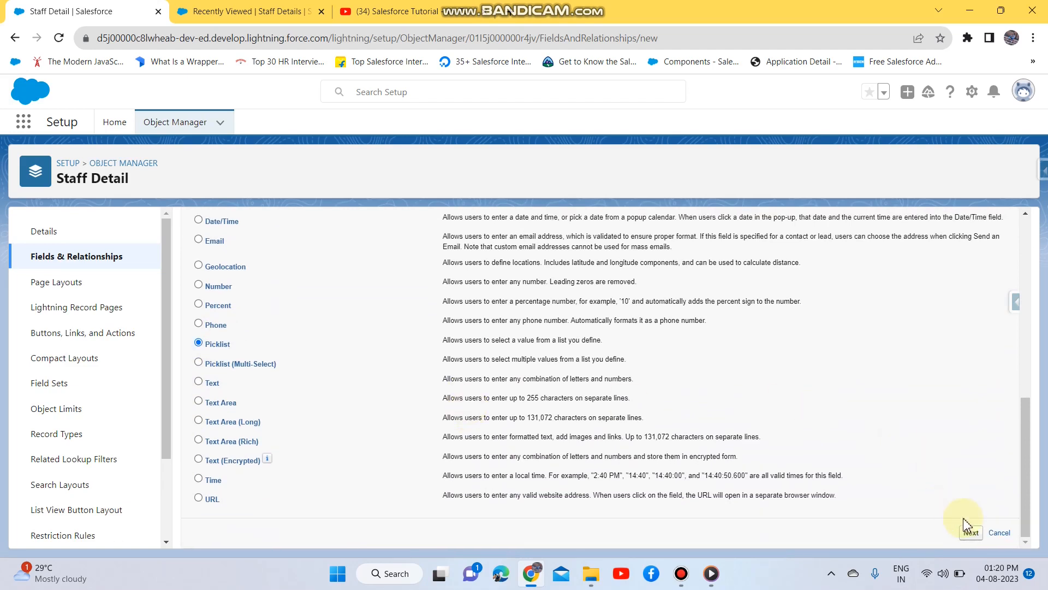
{"action": "left_click", "coordinate": [971, 532]}
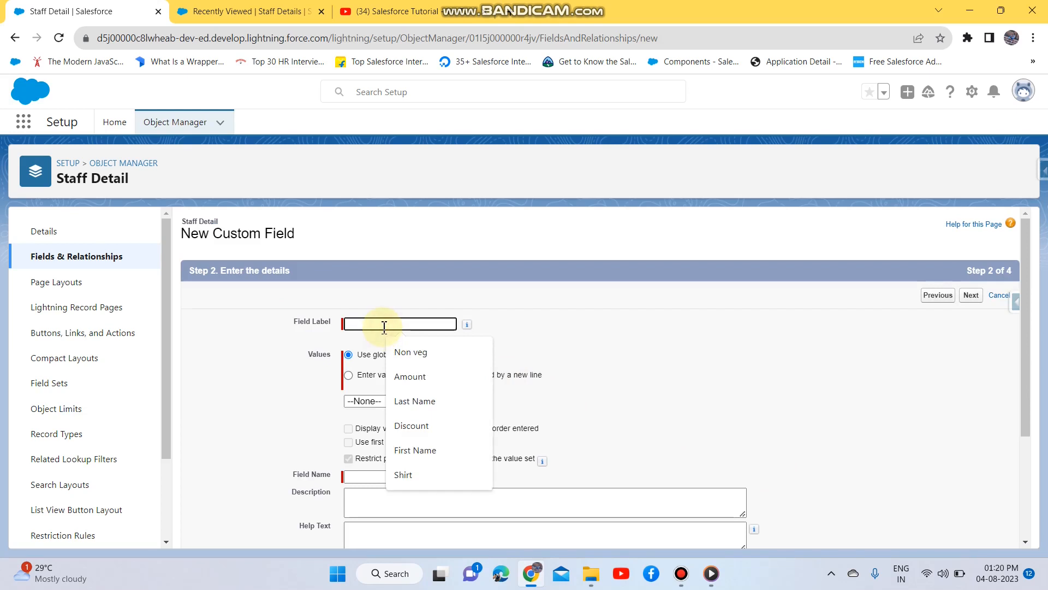
Step: Label the picklist field "student class" and base its values on the student Classes global value set
{"action": "type", "text": "student"}
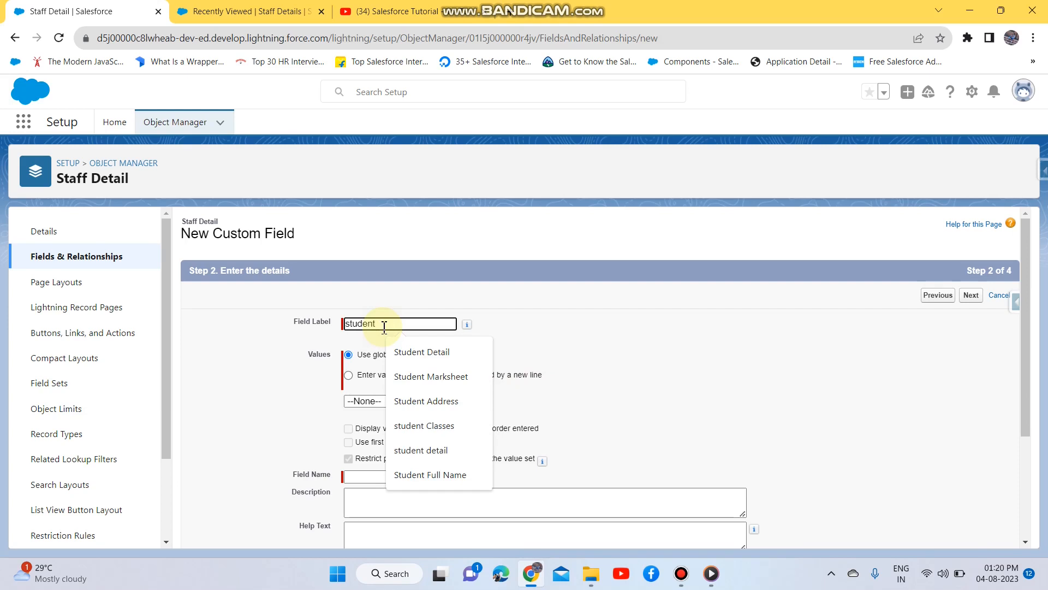
{"action": "type", "text": " class"}
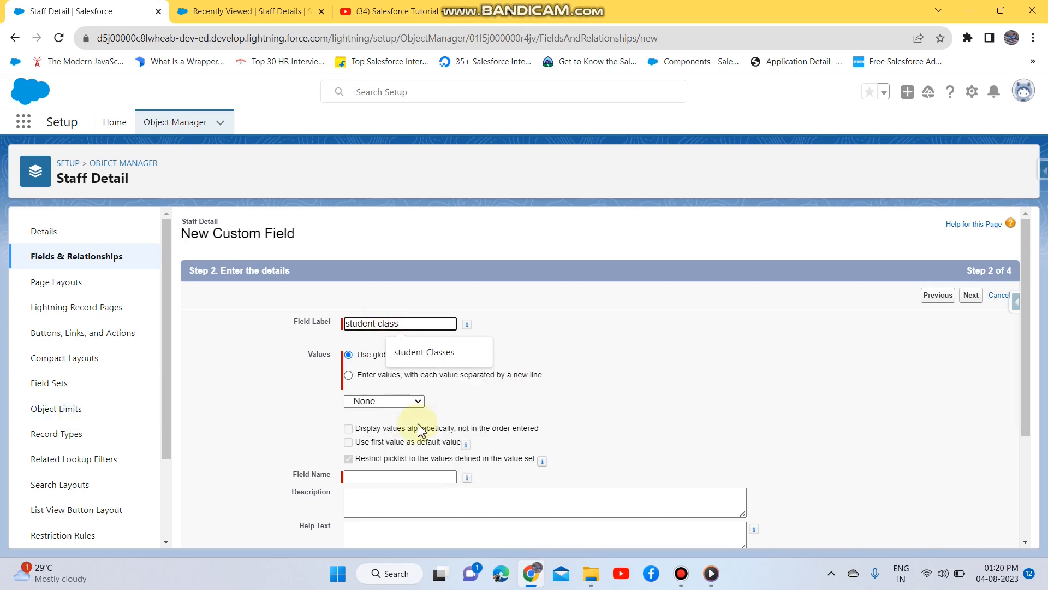
{"action": "left_click", "coordinate": [414, 404]}
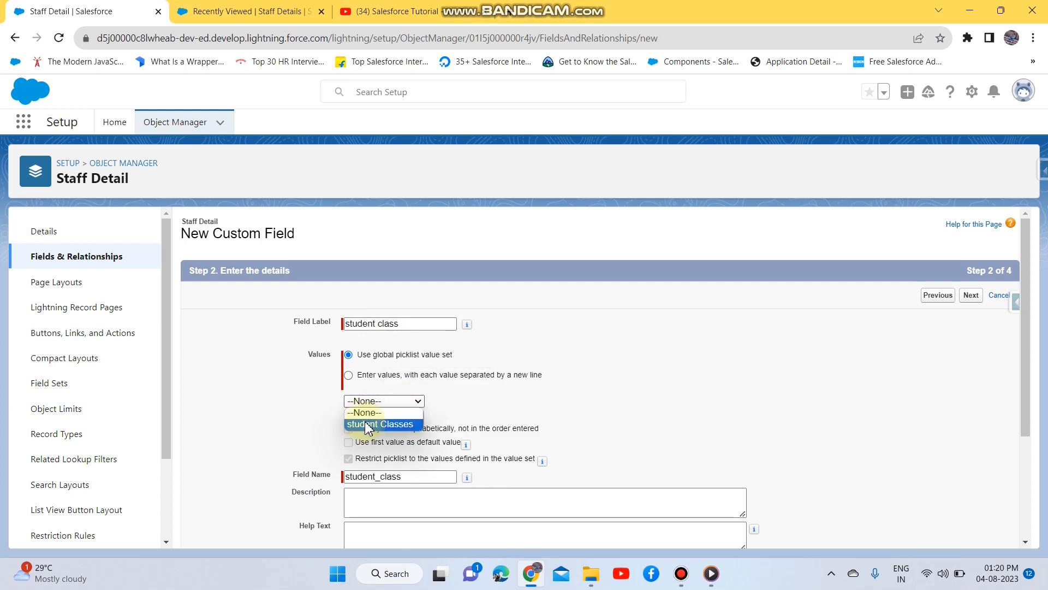
{"action": "left_click", "coordinate": [373, 425]}
{"action": "scroll", "coordinate": [500, 382], "scroll_direction": "down", "scroll_amount": 3}
{"action": "left_click", "coordinate": [970, 536]}
Step: Accept the default field-level security and Staff Detail Layout placement for the student class field, and save it
{"action": "scroll", "coordinate": [940, 473], "scroll_direction": "up", "scroll_amount": 3}
{"action": "scroll", "coordinate": [812, 446], "scroll_direction": "down", "scroll_amount": 3}
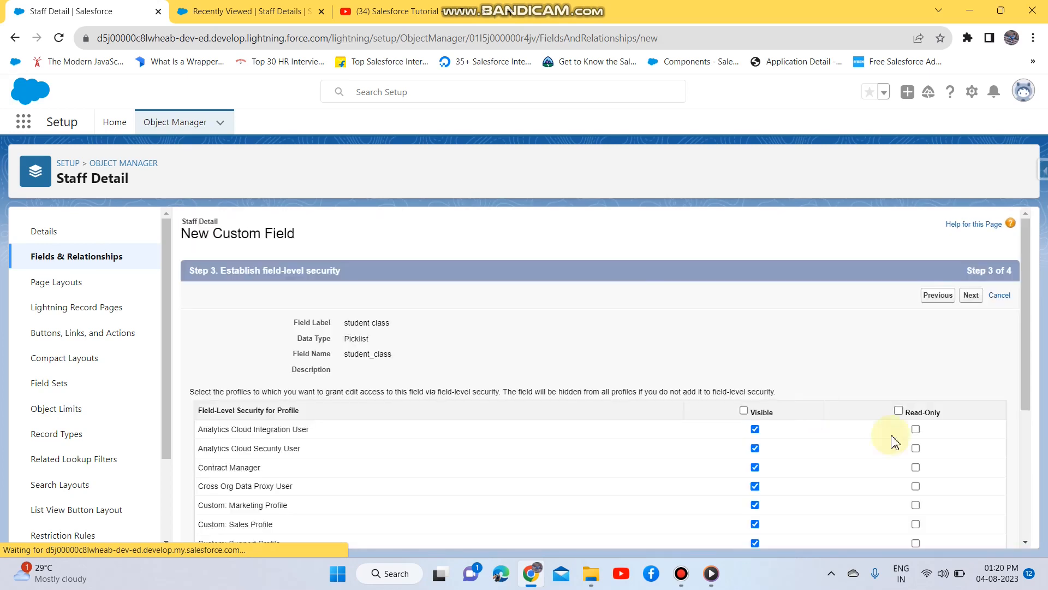
{"action": "scroll", "coordinate": [874, 437], "scroll_direction": "down", "scroll_amount": 3}
{"action": "scroll", "coordinate": [795, 402], "scroll_direction": "down", "scroll_amount": 5}
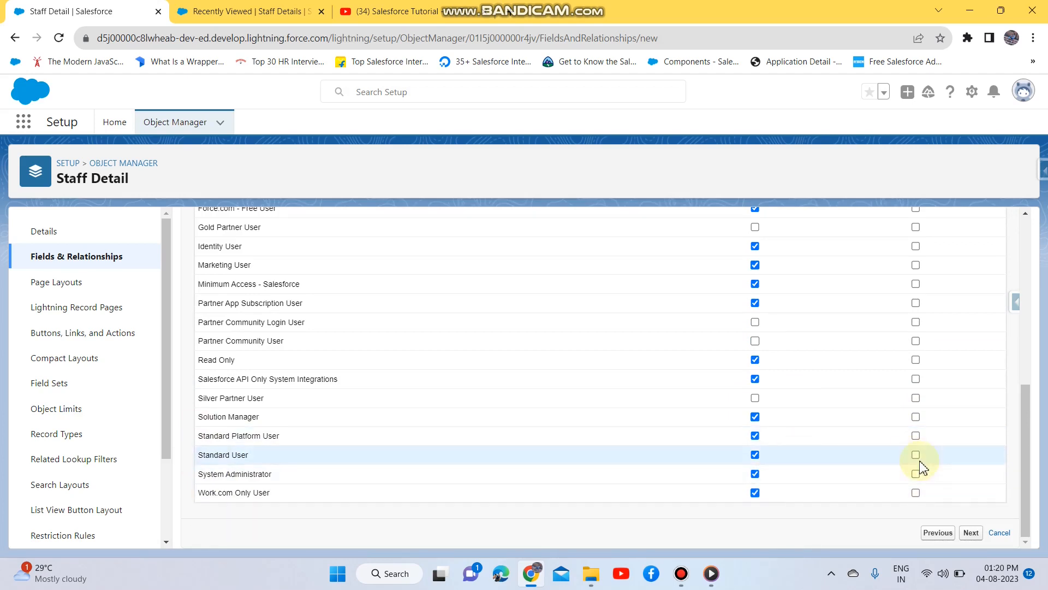
{"action": "left_click", "coordinate": [972, 534]}
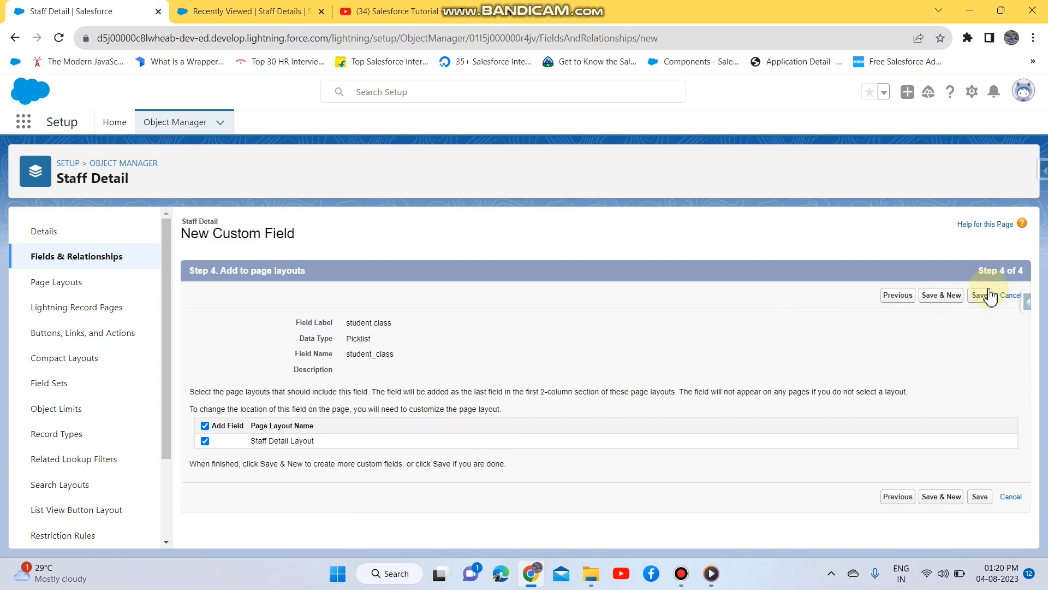
{"action": "left_click", "coordinate": [977, 306]}
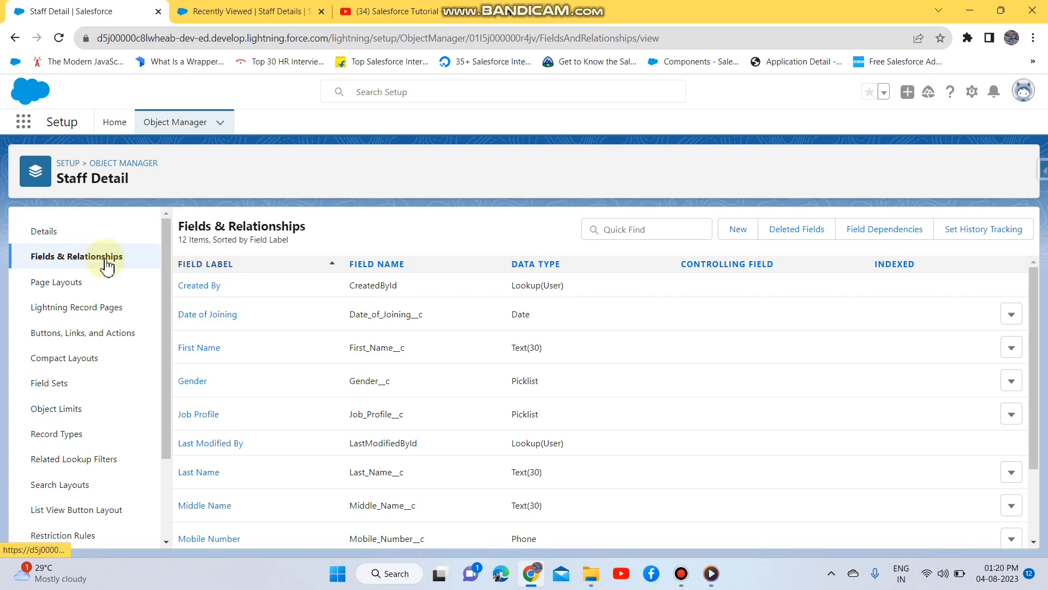
Step: Start another custom field on Staff Detail with the Picklist (Multi-Select) data type
{"action": "left_click", "coordinate": [739, 230]}
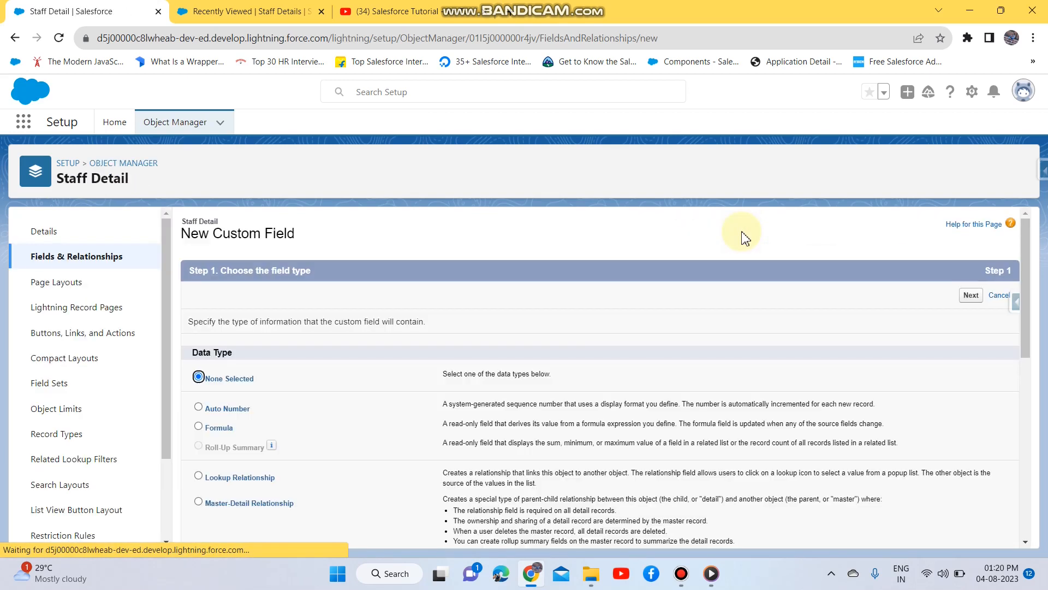
{"action": "scroll", "coordinate": [295, 442], "scroll_direction": "down", "scroll_amount": 10}
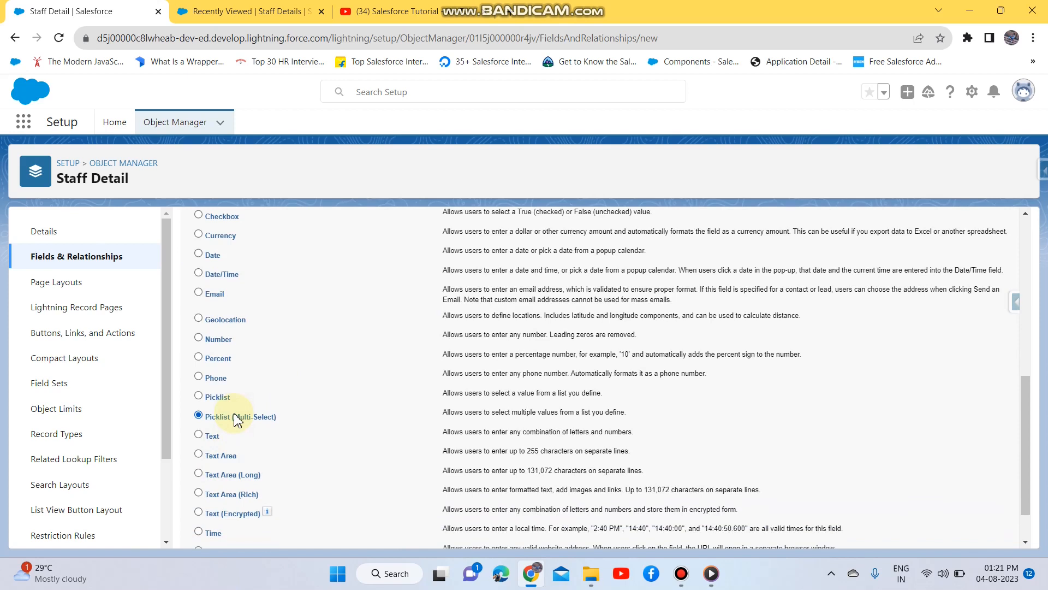
{"action": "scroll", "coordinate": [362, 417], "scroll_direction": "down", "scroll_amount": 1}
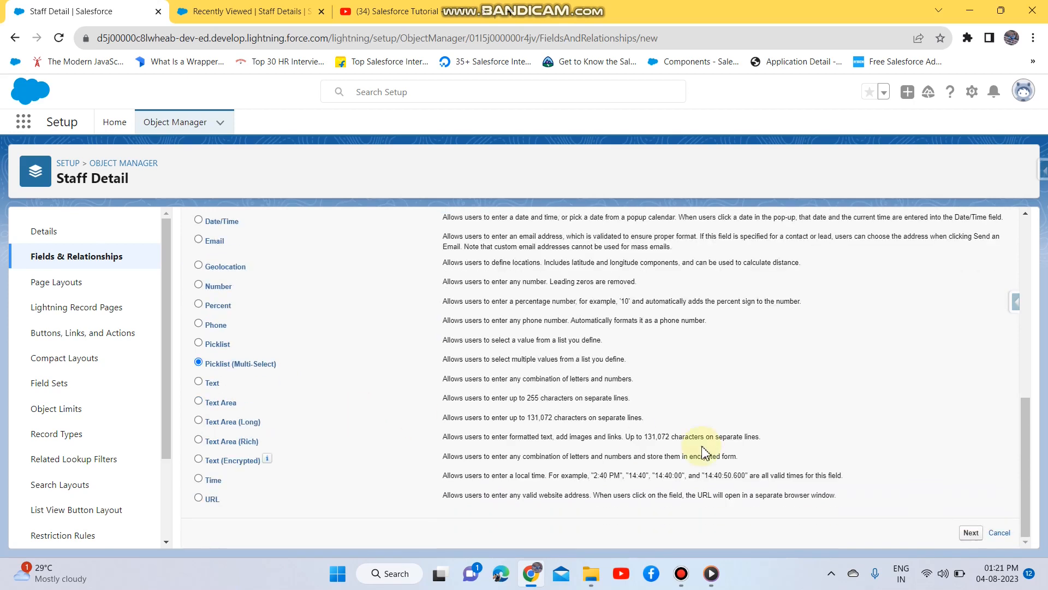
{"action": "left_click", "coordinate": [968, 536]}
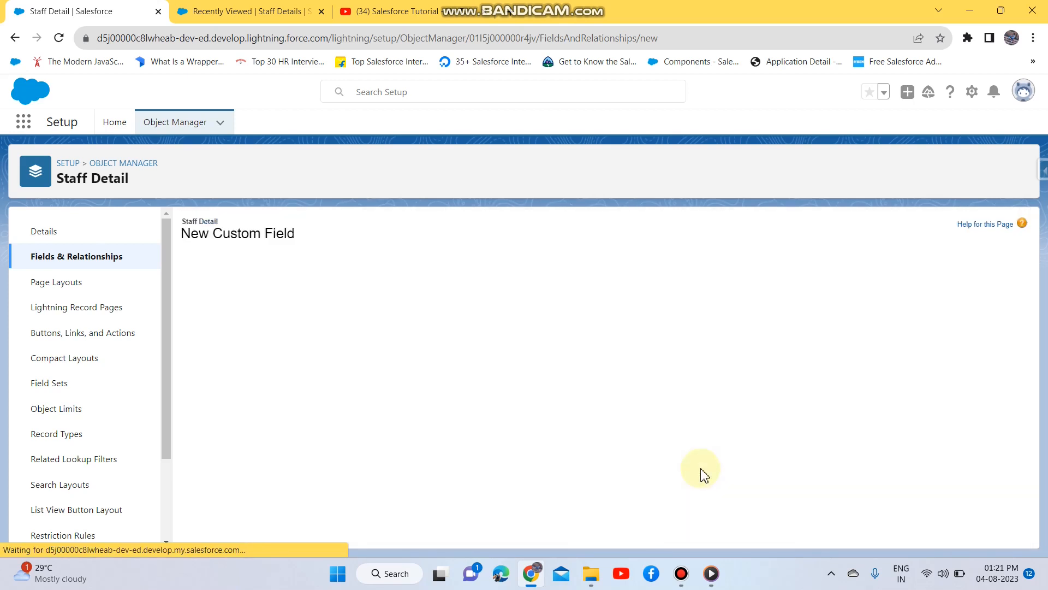
Step: Label the multi-select field "Multiple calsses" and base its values on the student Classes global value set
{"action": "left_click", "coordinate": [366, 323]}
{"action": "type", "text": "Mu"}
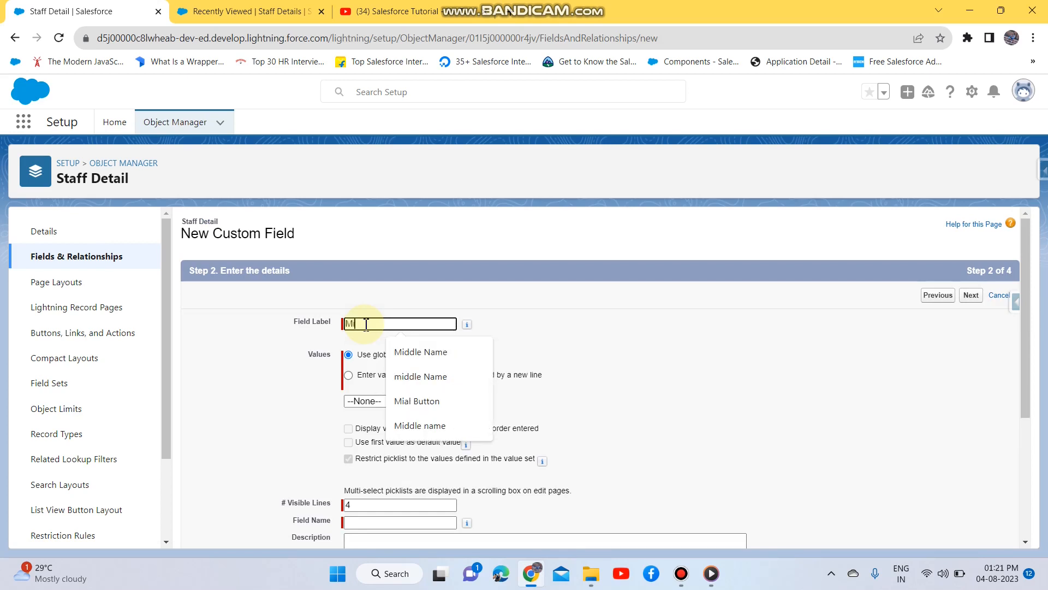
{"action": "type", "text": "ultiple calsses"}
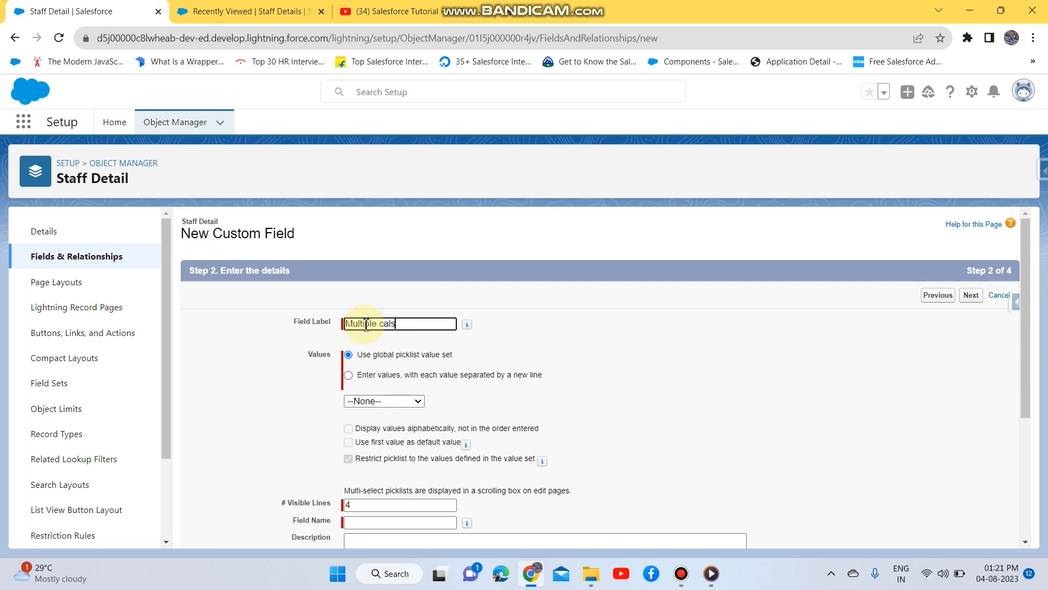
{"action": "left_click", "coordinate": [371, 400]}
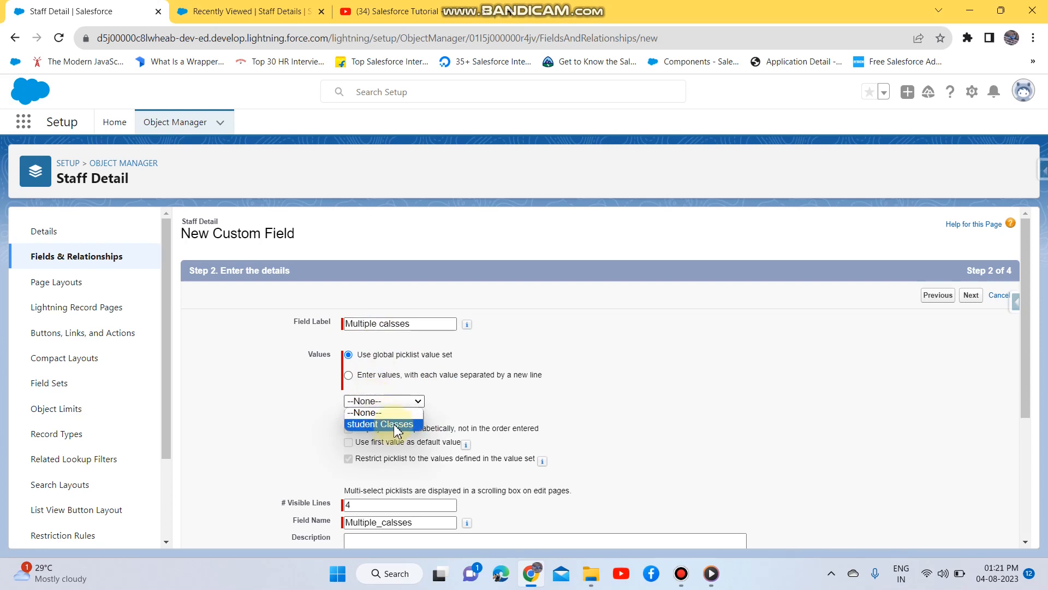
{"action": "left_click", "coordinate": [393, 424]}
Step: Set the multi-select field's number of visible lines to 5 and continue to field-level security
{"action": "scroll", "coordinate": [446, 386], "scroll_direction": "down", "scroll_amount": 3}
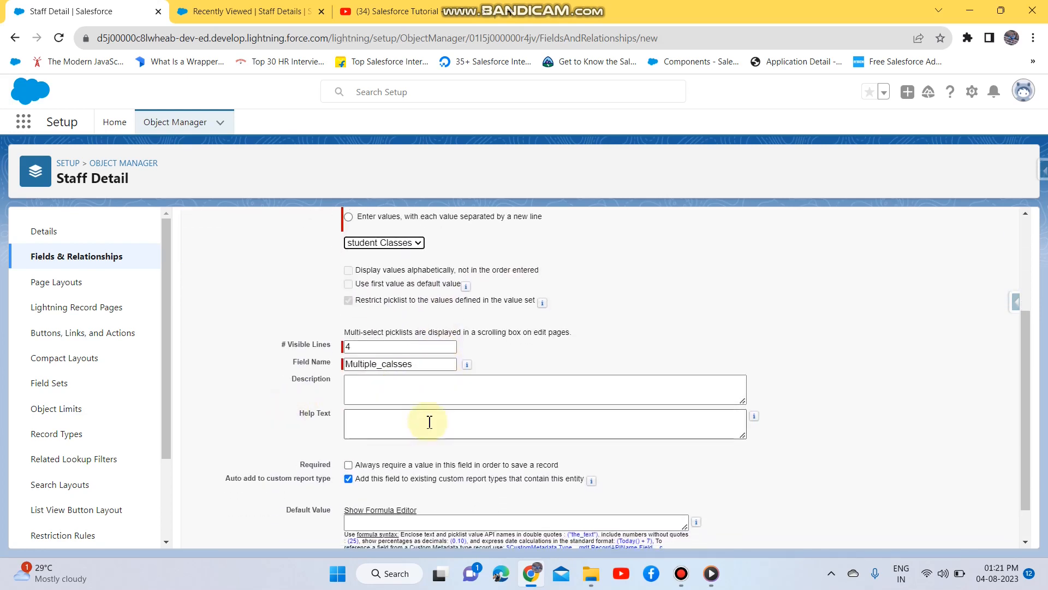
{"action": "scroll", "coordinate": [373, 347], "scroll_direction": "down", "scroll_amount": 1}
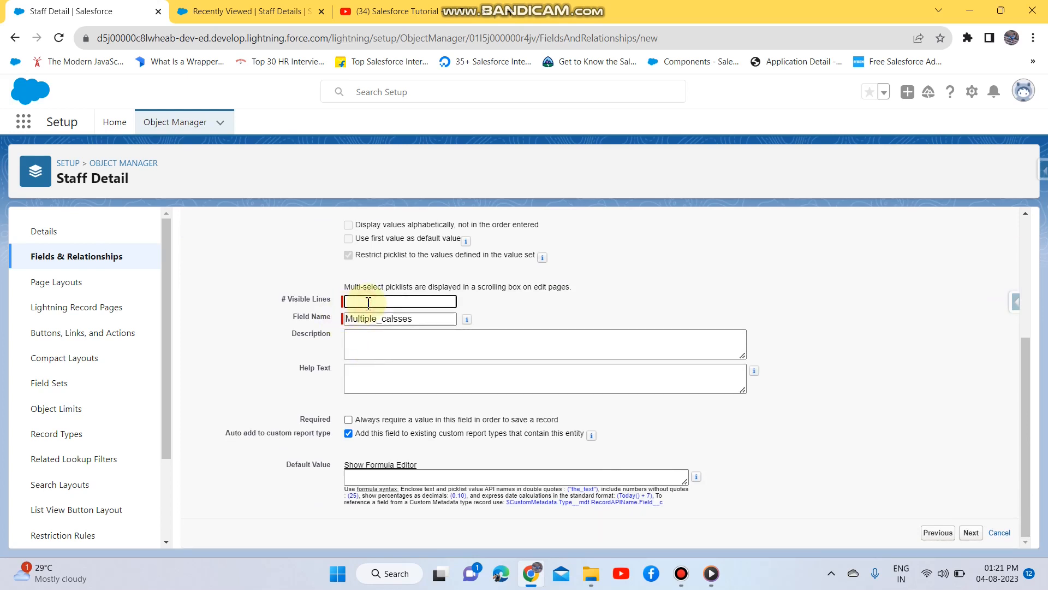
{"action": "left_click", "coordinate": [452, 318]}
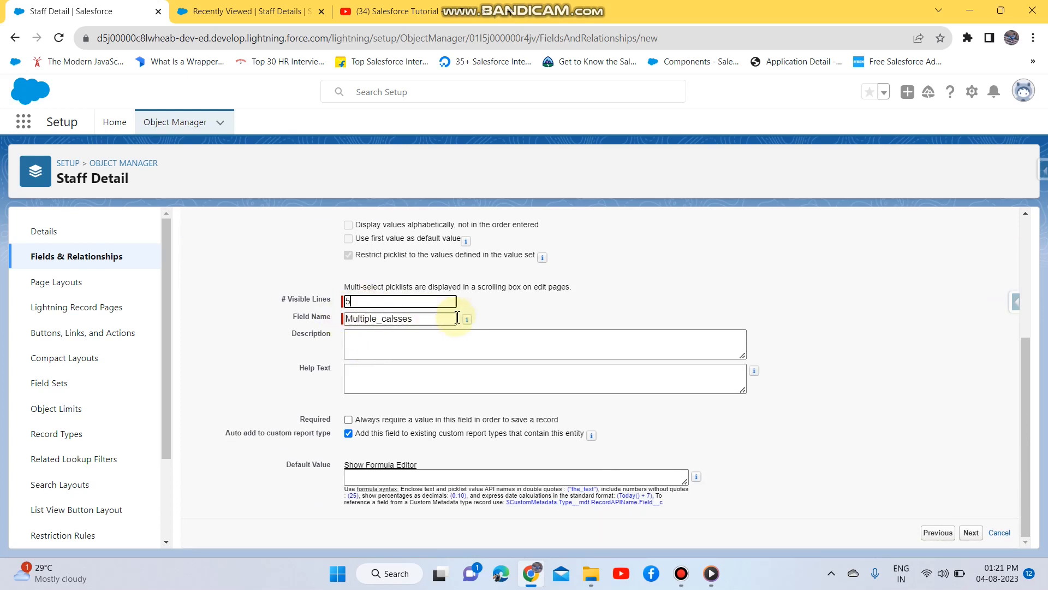
{"action": "left_click", "coordinate": [971, 533]}
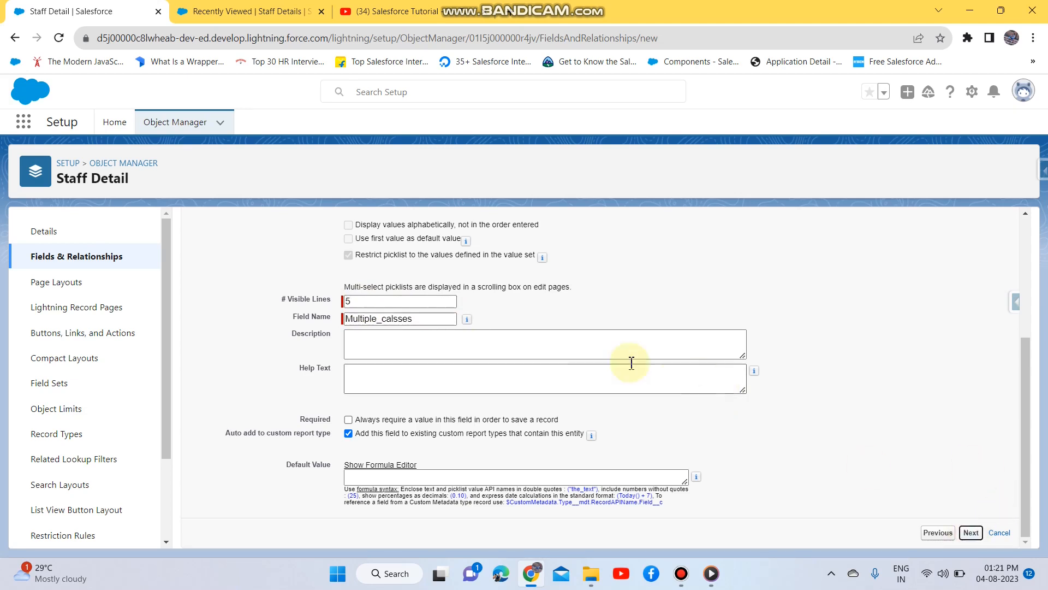
Step: Save the Multiple calsses field with default field-level security and the Staff Detail Layout, and look through the object's field list
{"action": "scroll", "coordinate": [538, 342], "scroll_direction": "down", "scroll_amount": 10}
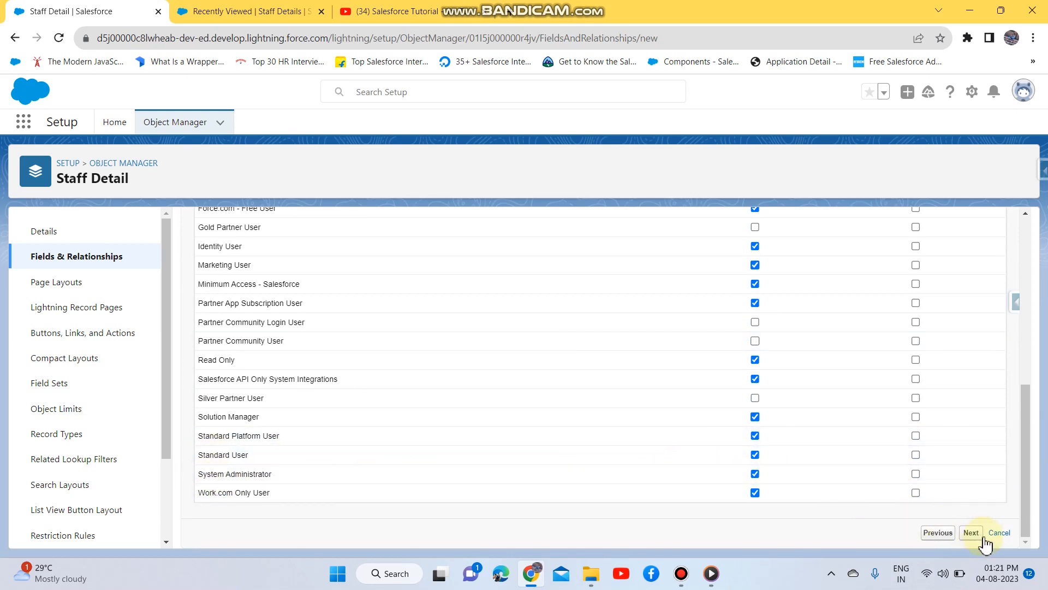
{"action": "left_click", "coordinate": [966, 534]}
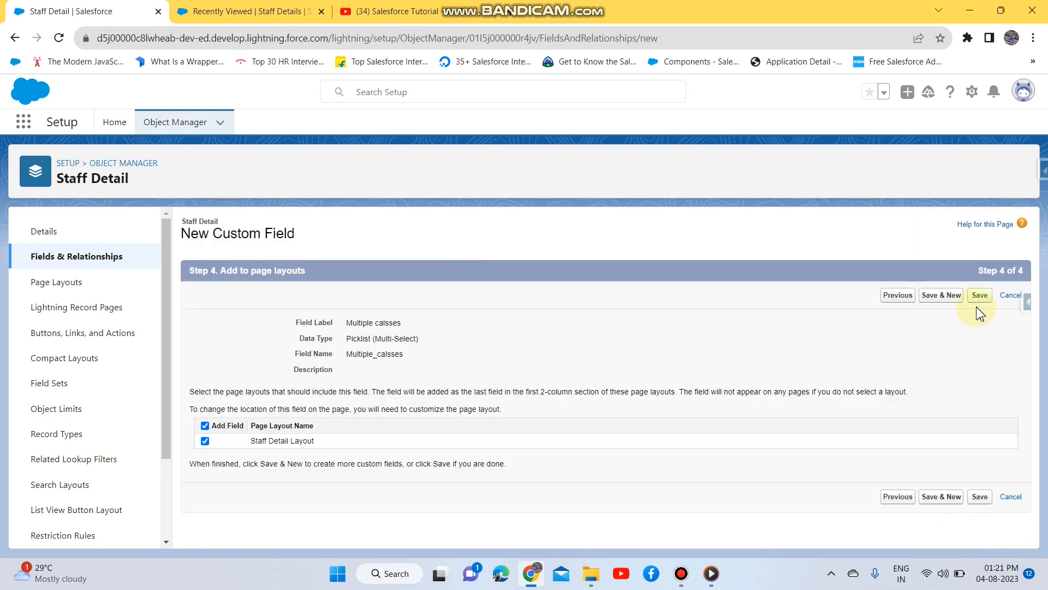
{"action": "left_click", "coordinate": [979, 296]}
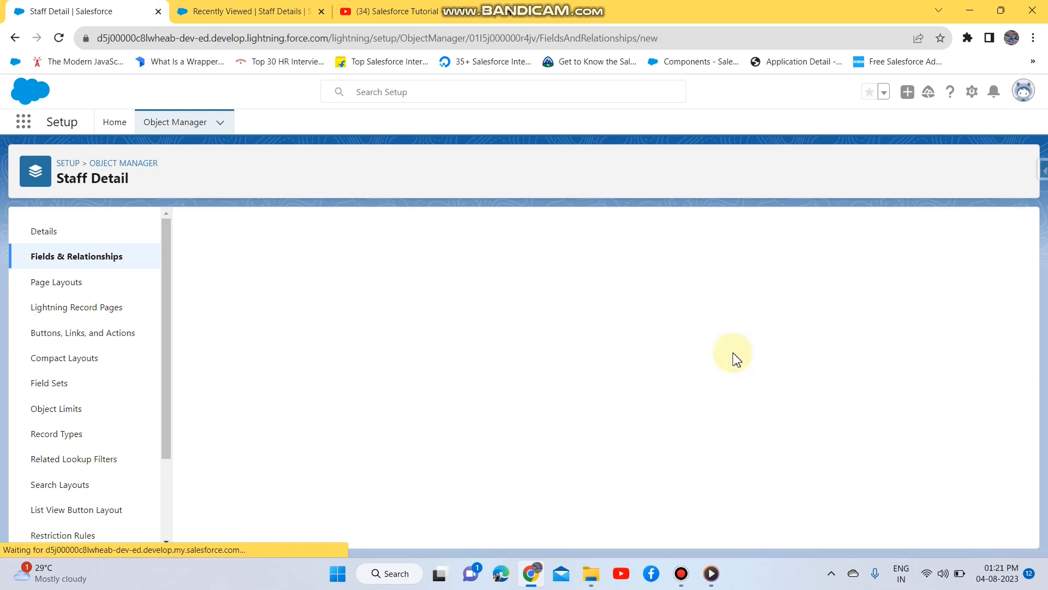
{"action": "scroll", "coordinate": [458, 353], "scroll_direction": "down", "scroll_amount": 3}
{"action": "scroll", "coordinate": [601, 395], "scroll_direction": "up", "scroll_amount": 3}
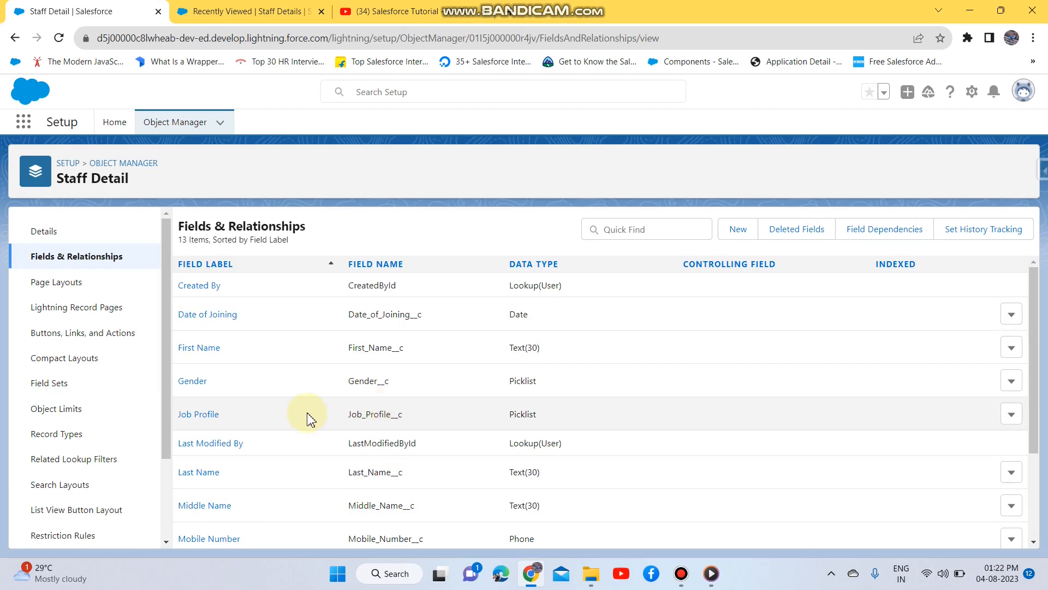
{"action": "scroll", "coordinate": [307, 417], "scroll_direction": "down", "scroll_amount": 3}
{"action": "scroll", "coordinate": [253, 367], "scroll_direction": "up", "scroll_amount": 3}
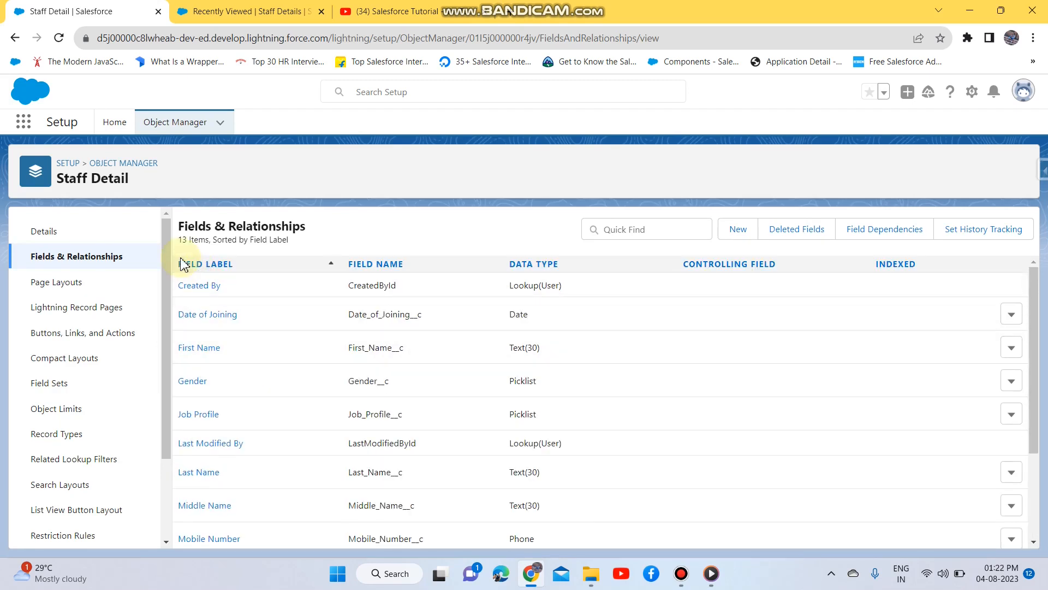
Step: Reload the Staff Details list in the student management app and open a new record form at its class fields
{"action": "left_click", "coordinate": [230, 10]}
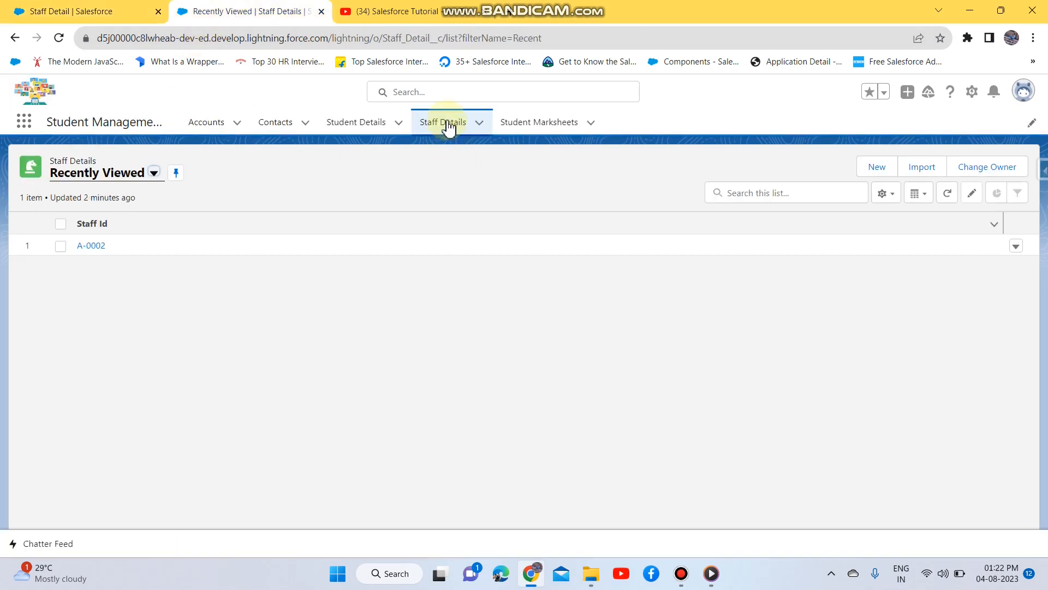
{"action": "left_click", "coordinate": [448, 124]}
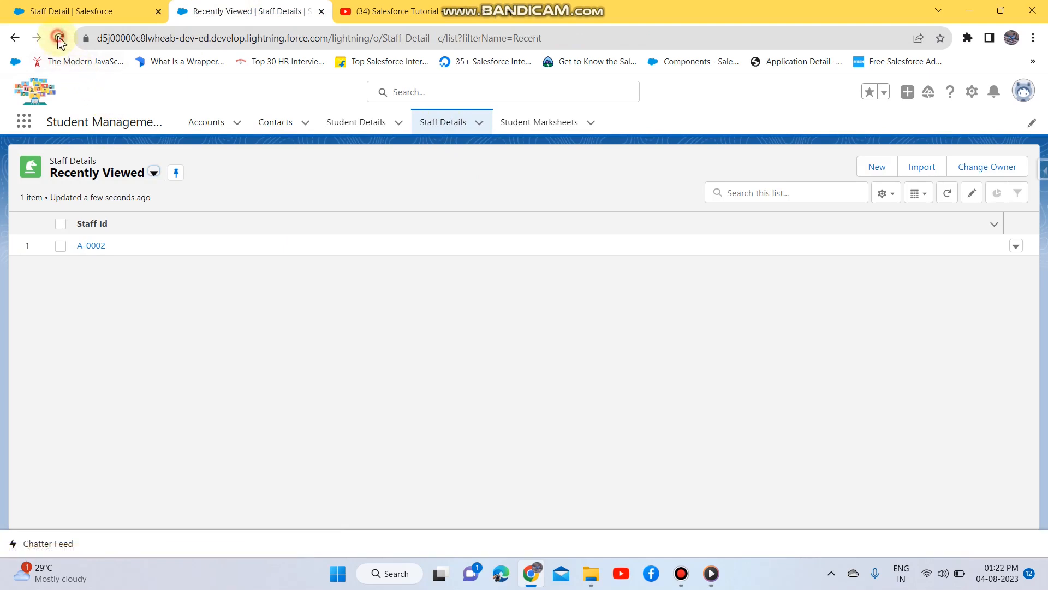
{"action": "left_click", "coordinate": [58, 38]}
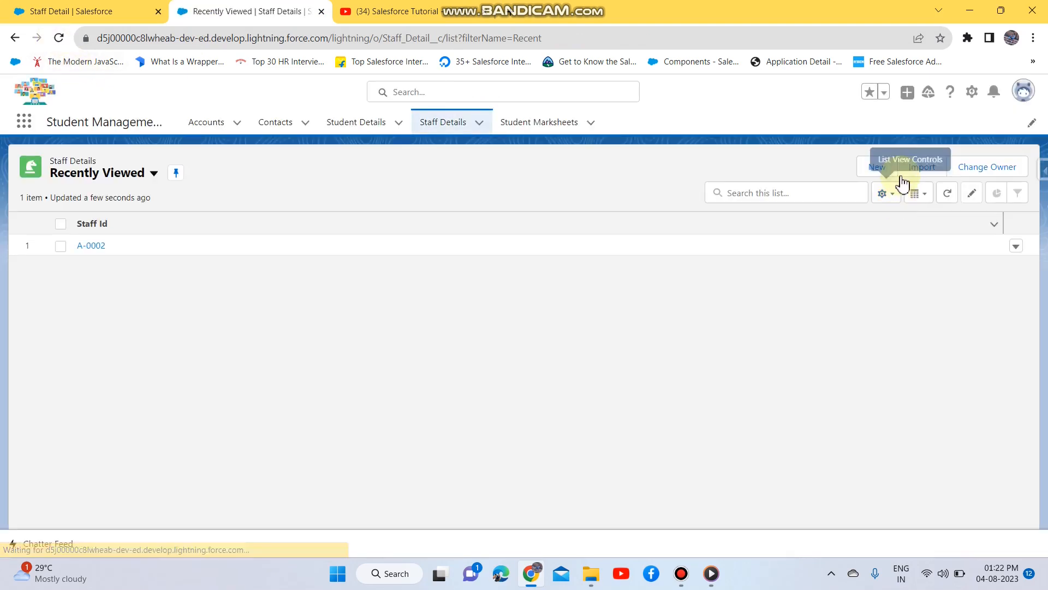
{"action": "left_click", "coordinate": [879, 172]}
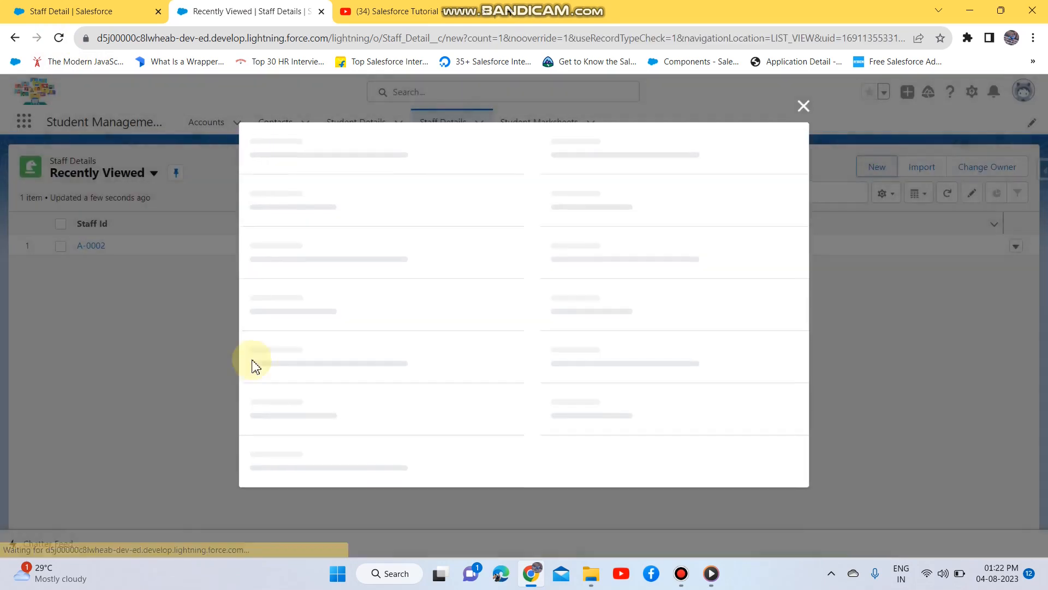
{"action": "scroll", "coordinate": [404, 391], "scroll_direction": "down", "scroll_amount": 5}
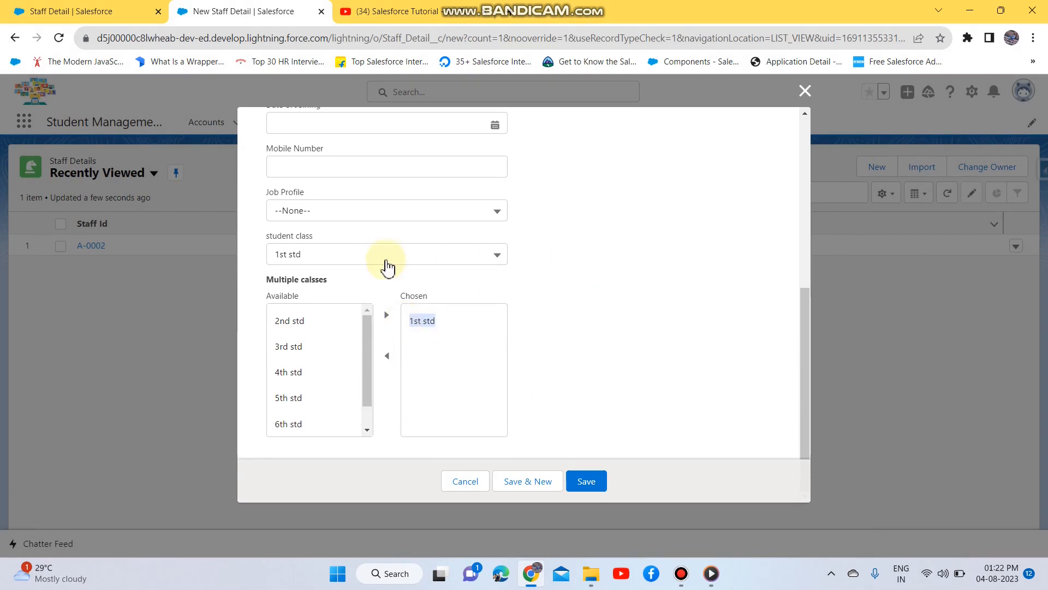
Step: Check the options of the student class picklist and the available and chosen values of the Multiple calsses field
{"action": "left_click", "coordinate": [334, 256]}
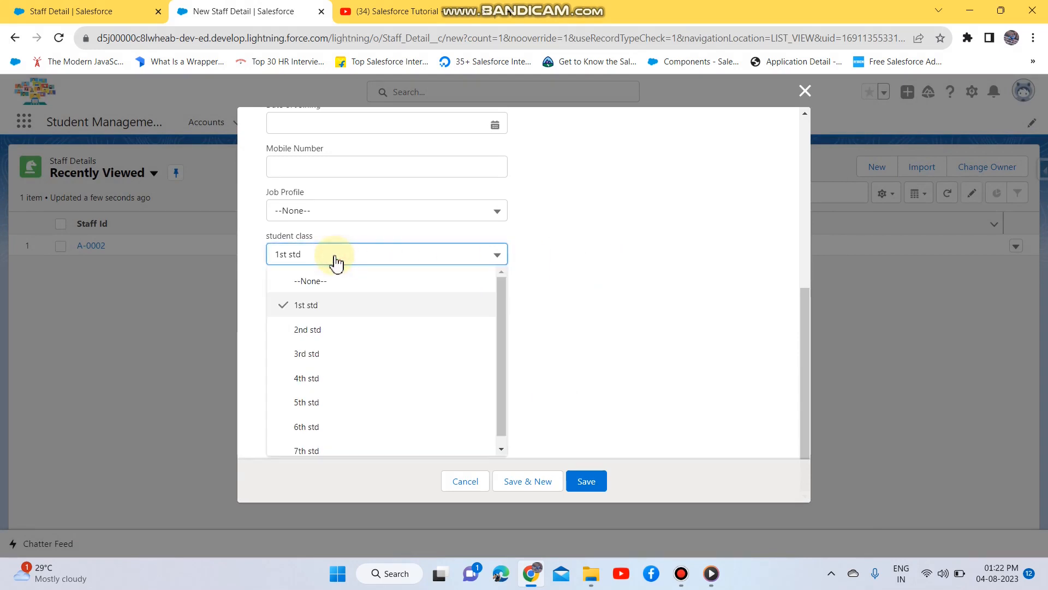
{"action": "scroll", "coordinate": [389, 368], "scroll_direction": "down", "scroll_amount": 1}
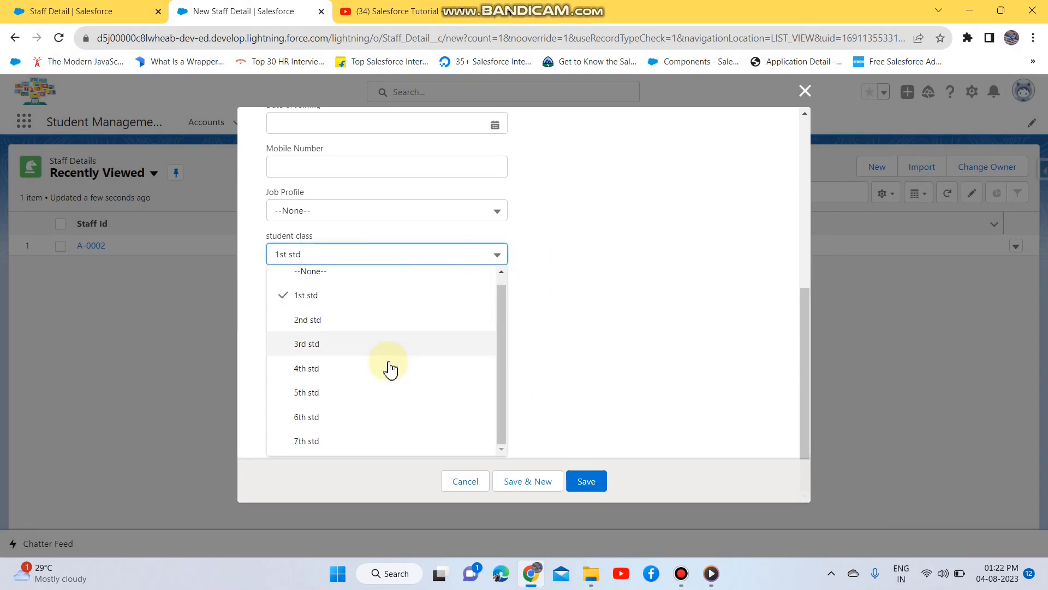
{"action": "left_click", "coordinate": [728, 319]}
{"action": "left_click_drag", "start_coordinate": [396, 284], "coordinate": [580, 300]}
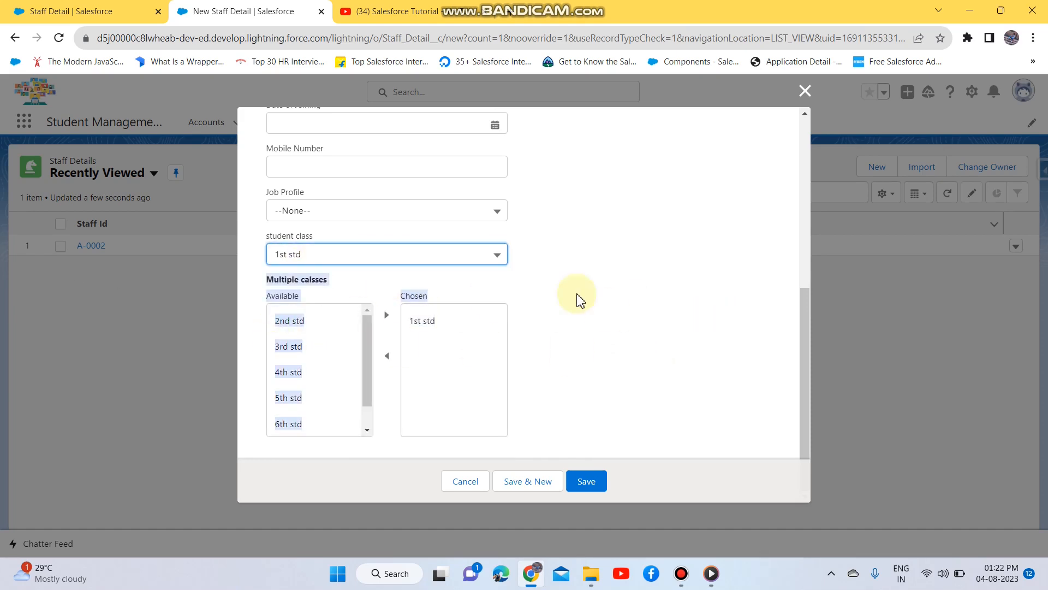
Step: Try moving 2nd std and 4th std to the chosen values of the Multiple calsses field, and close the form without saving
{"action": "left_click", "coordinate": [549, 350]}
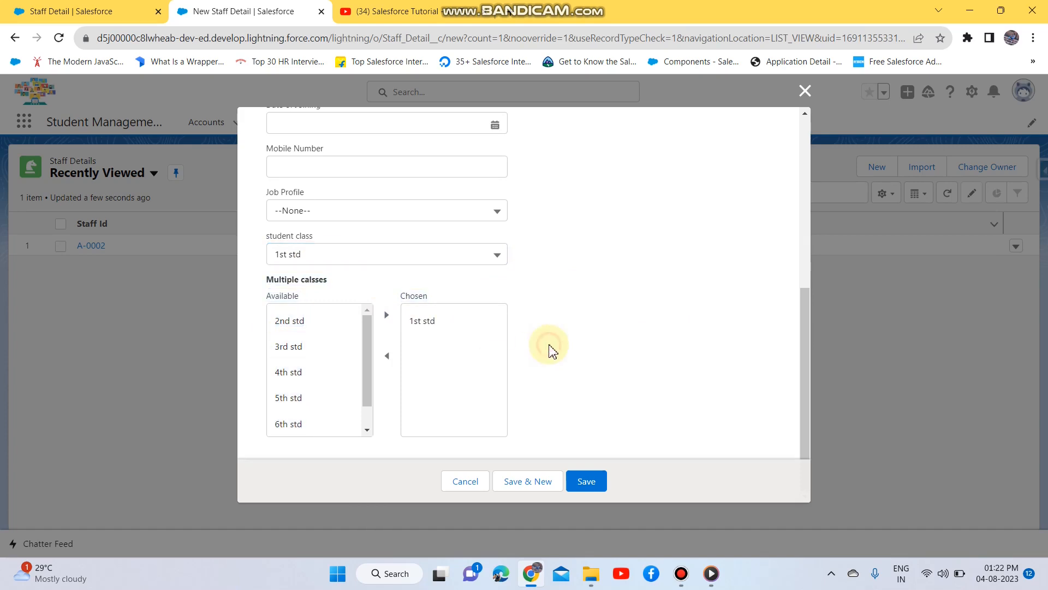
{"action": "scroll", "coordinate": [322, 327], "scroll_direction": "down", "scroll_amount": 1}
{"action": "scroll", "coordinate": [301, 316], "scroll_direction": "up", "scroll_amount": 1}
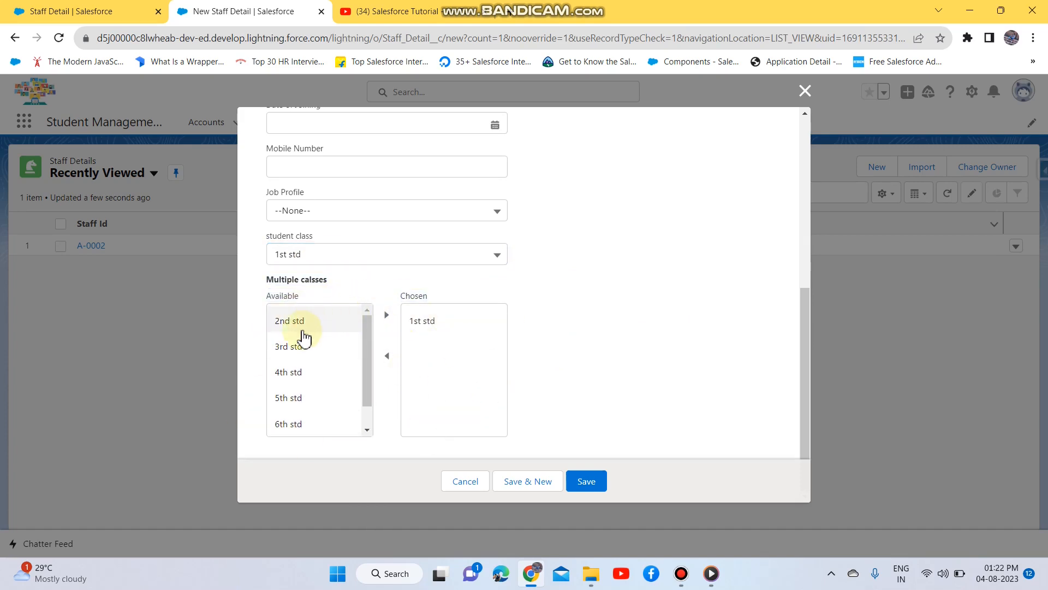
{"action": "left_click", "coordinate": [303, 332]}
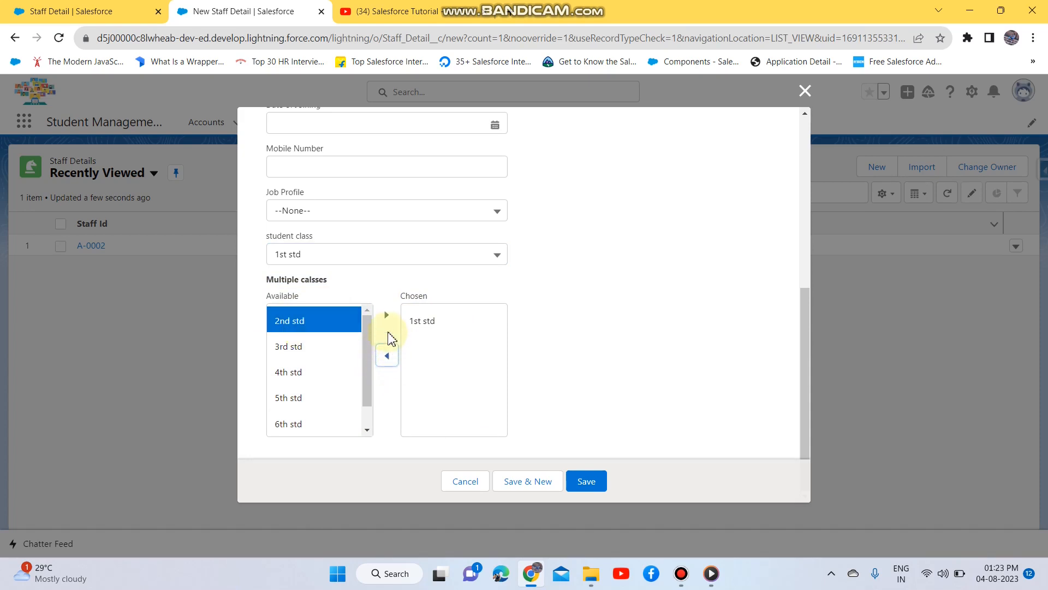
{"action": "left_click", "coordinate": [387, 320]}
{"action": "left_click", "coordinate": [314, 351]}
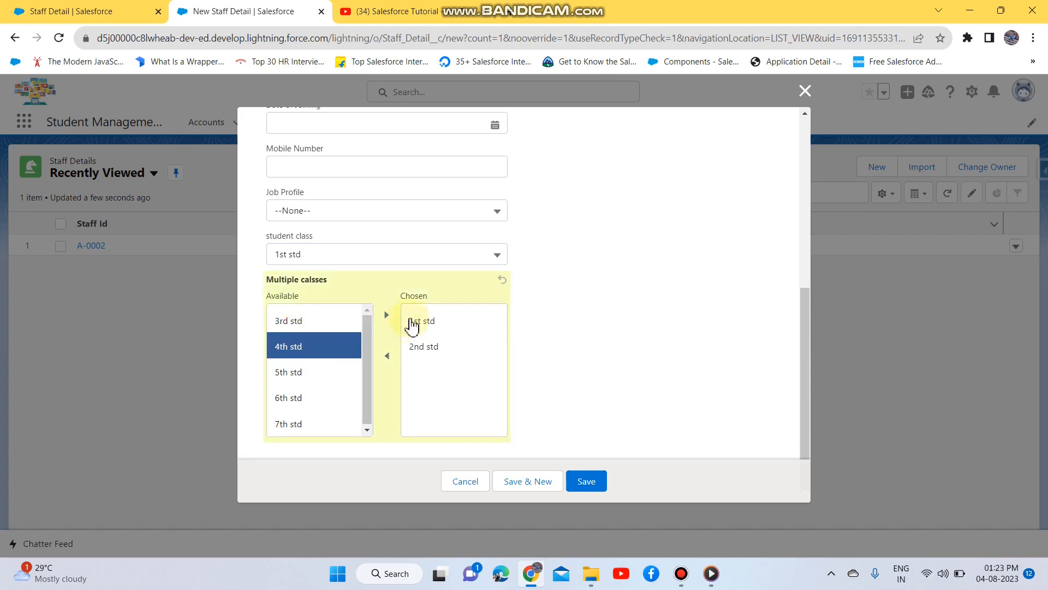
{"action": "left_click", "coordinate": [387, 315]}
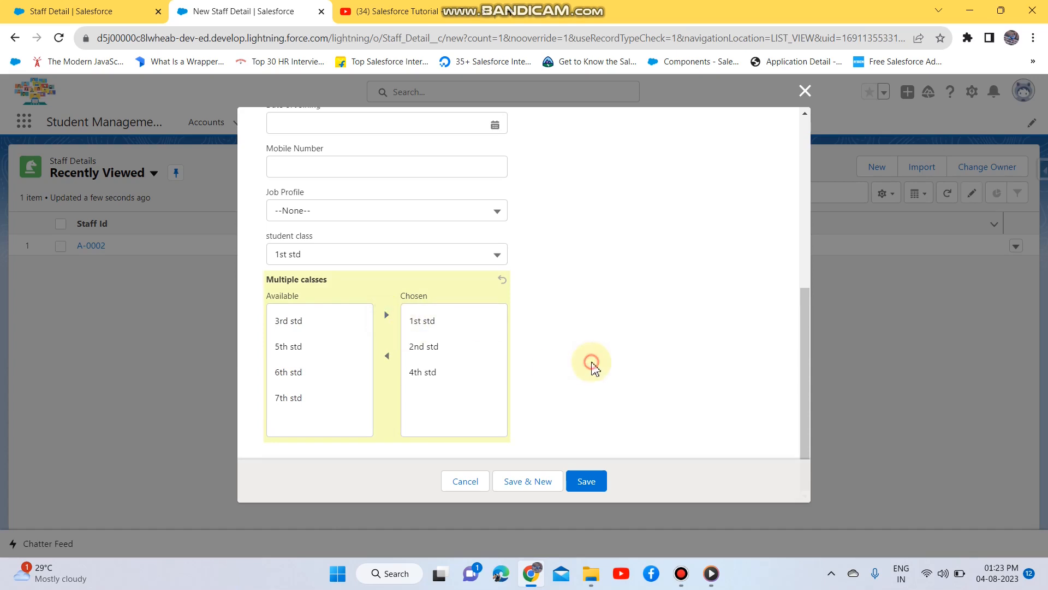
{"action": "left_click_drag", "start_coordinate": [592, 367], "coordinate": [154, 368]}
{"action": "left_click", "coordinate": [594, 300]}
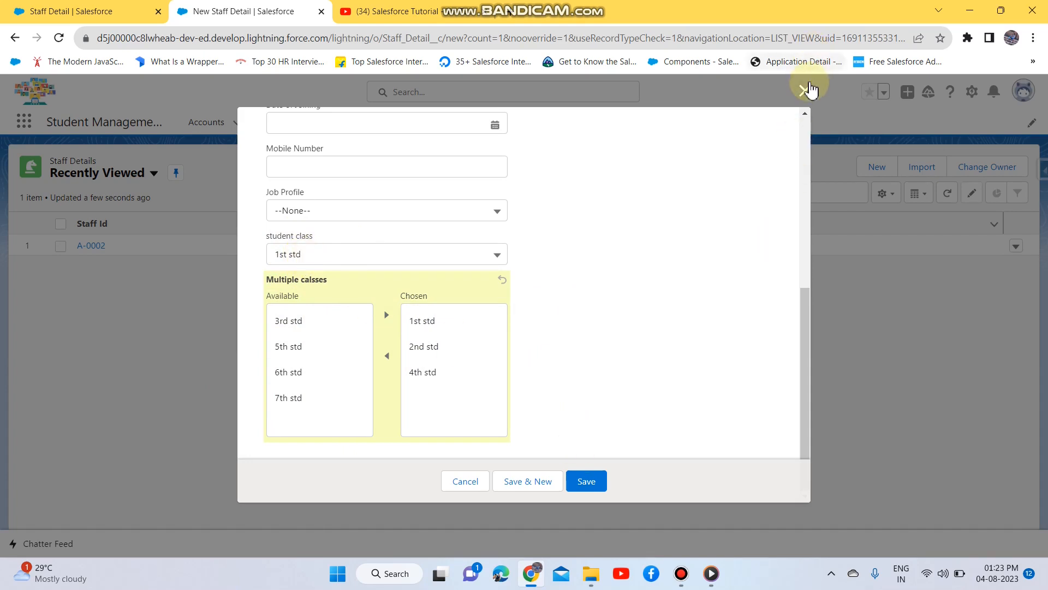
{"action": "left_click", "coordinate": [805, 91]}
Step: Return to Setup and open the student Classes global value set from the picklist value sets
{"action": "left_click", "coordinate": [105, 12]}
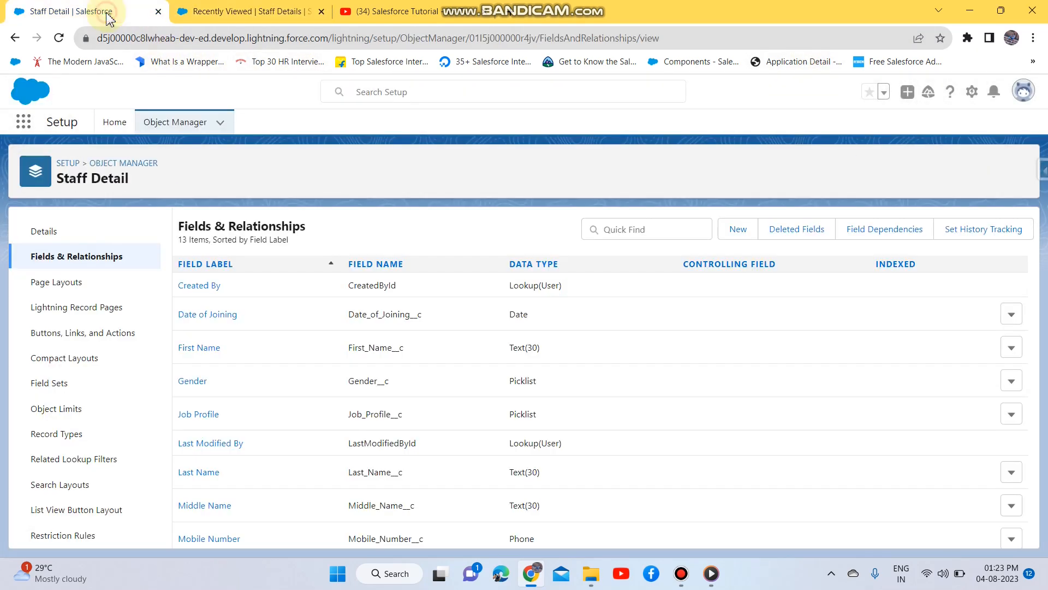
{"action": "left_click", "coordinate": [112, 122]}
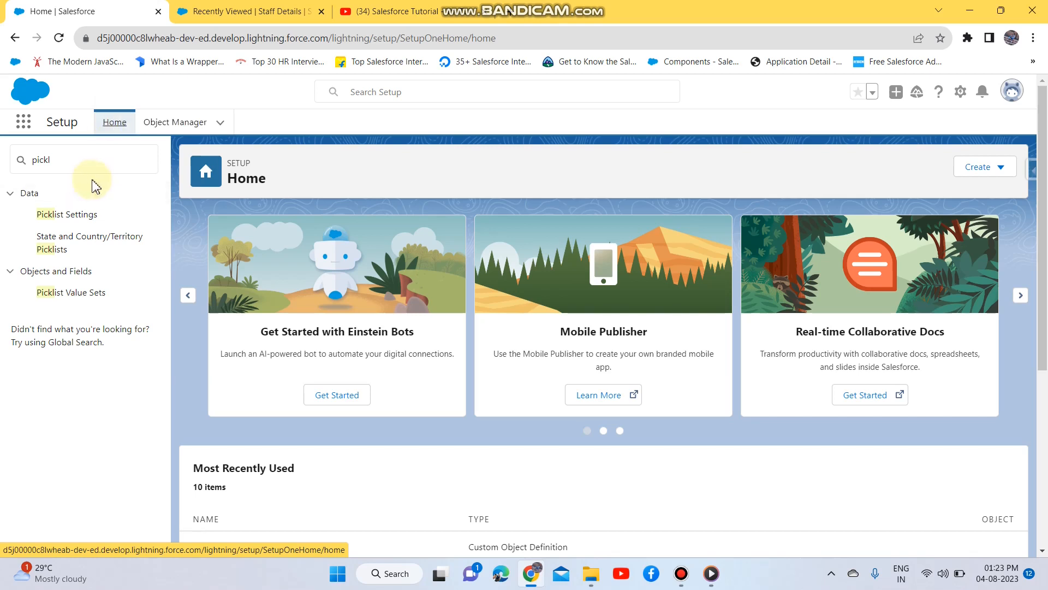
{"action": "left_click", "coordinate": [80, 295]}
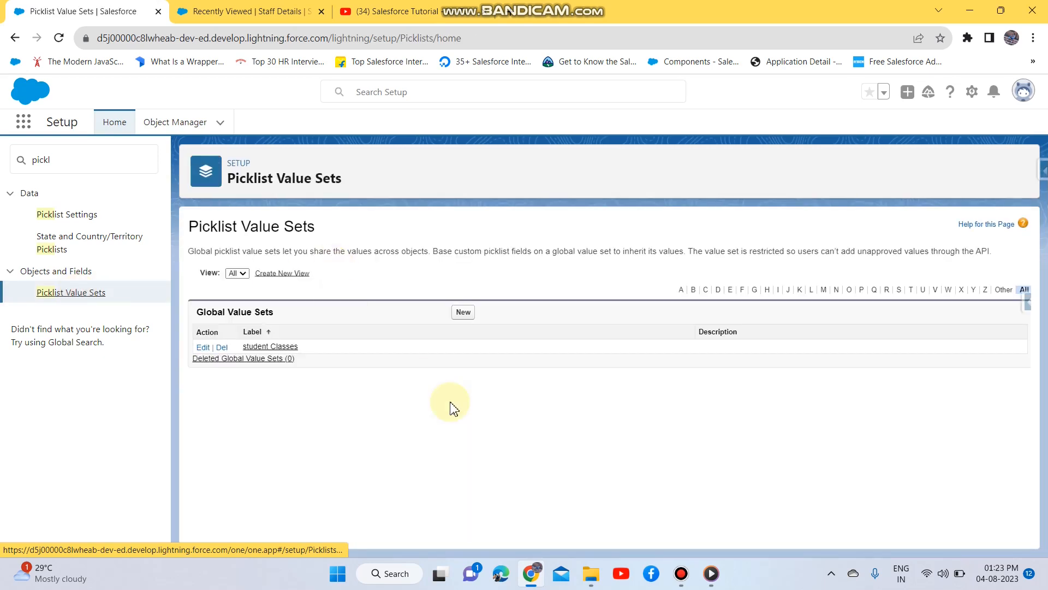
{"action": "left_click", "coordinate": [273, 347]}
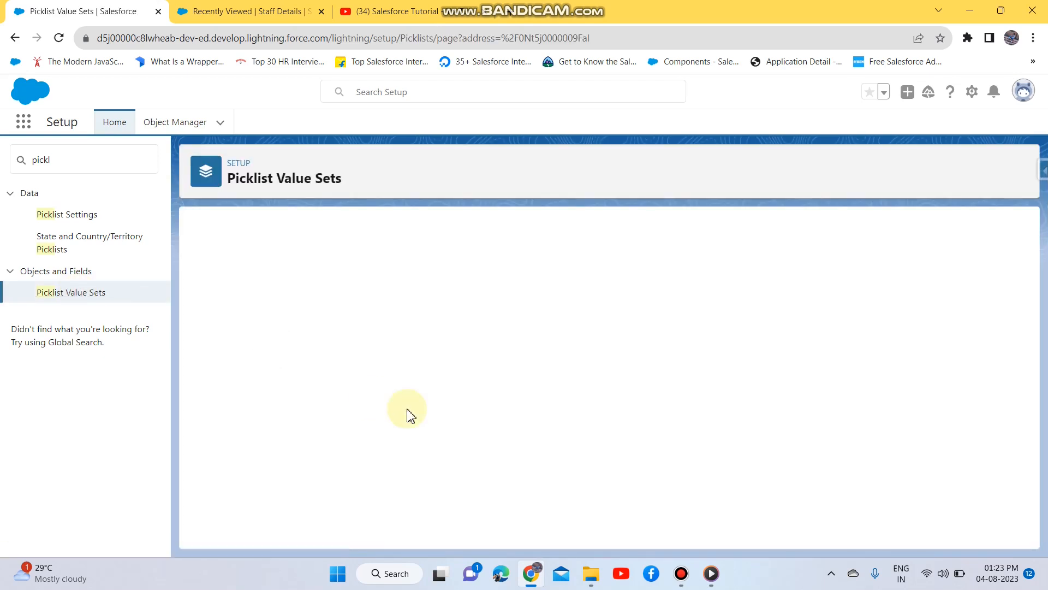
Step: Remove the default setting from the 1st std value, save it, and review the value set's list of values
{"action": "scroll", "coordinate": [469, 345], "scroll_direction": "down", "scroll_amount": 3}
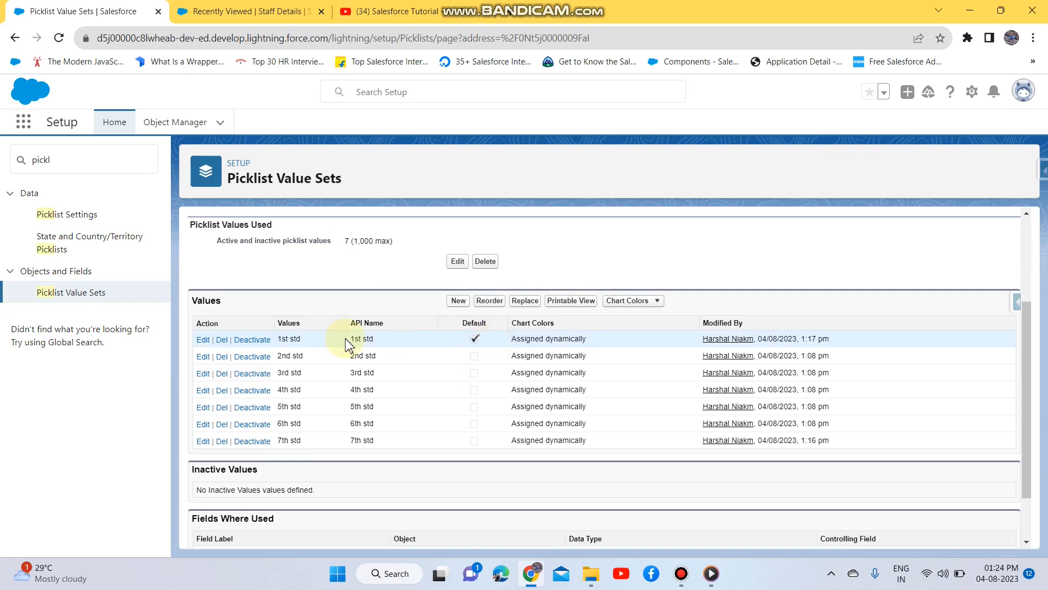
{"action": "left_click", "coordinate": [203, 340]}
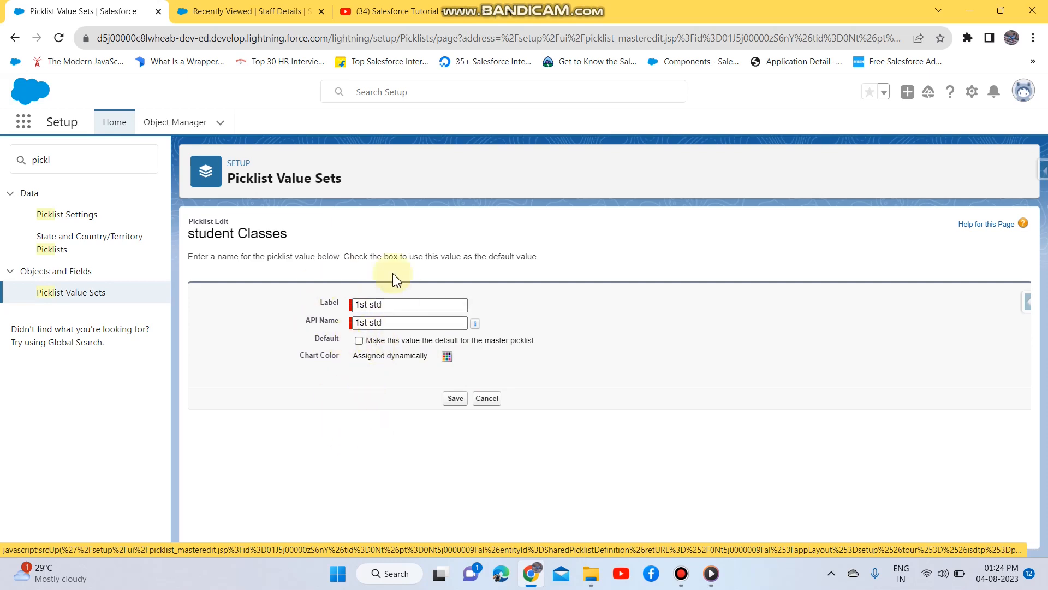
{"action": "left_click", "coordinate": [456, 399]}
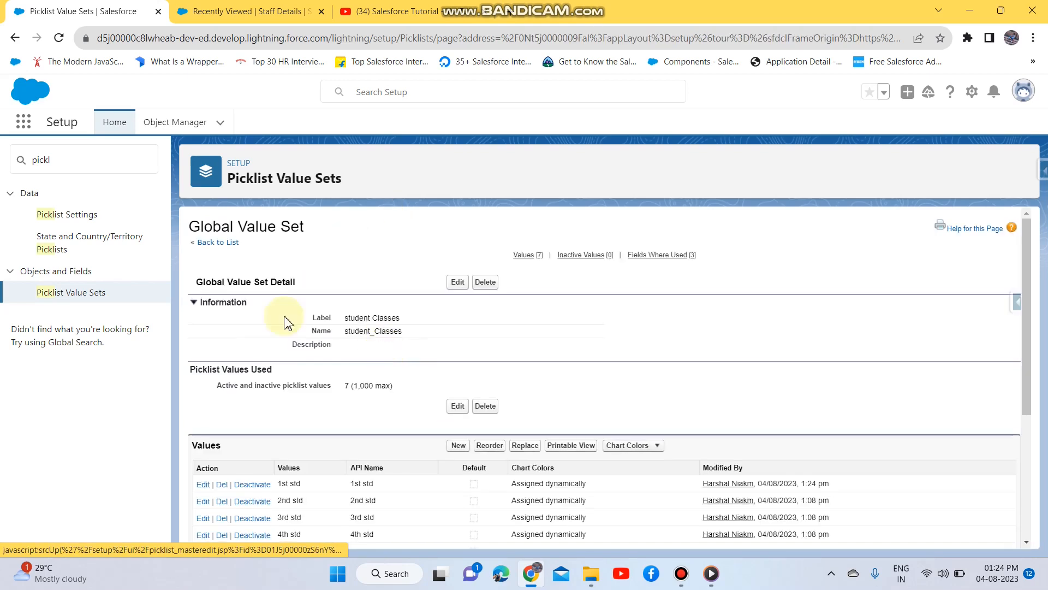
{"action": "scroll", "coordinate": [274, 409], "scroll_direction": "down", "scroll_amount": 2}
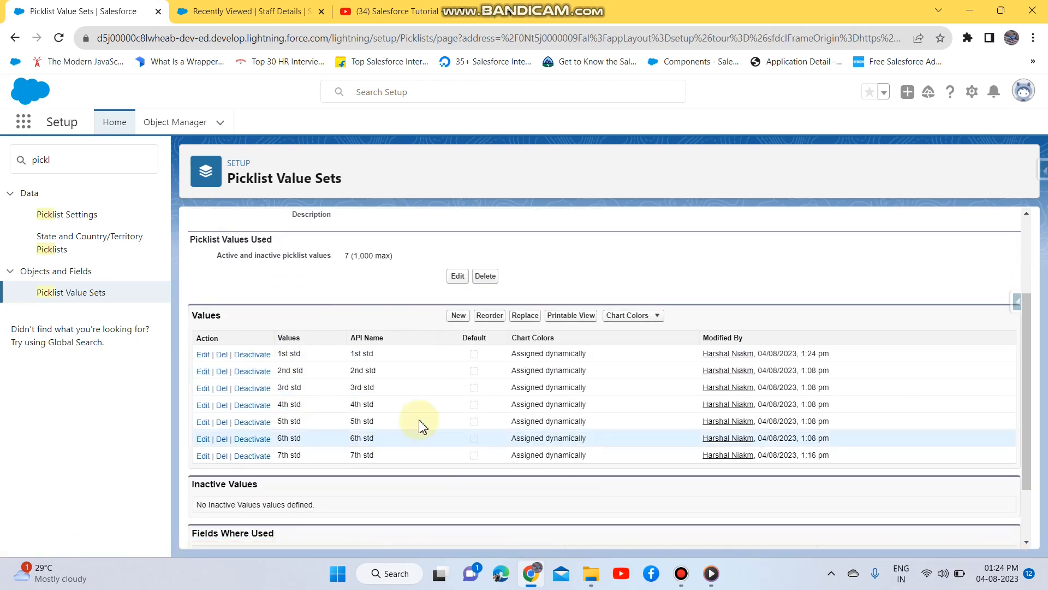
{"action": "scroll", "coordinate": [402, 356], "scroll_direction": "up", "scroll_amount": 2}
{"action": "scroll", "coordinate": [440, 344], "scroll_direction": "down", "scroll_amount": 3}
{"action": "scroll", "coordinate": [440, 344], "scroll_direction": "up", "scroll_amount": 3}
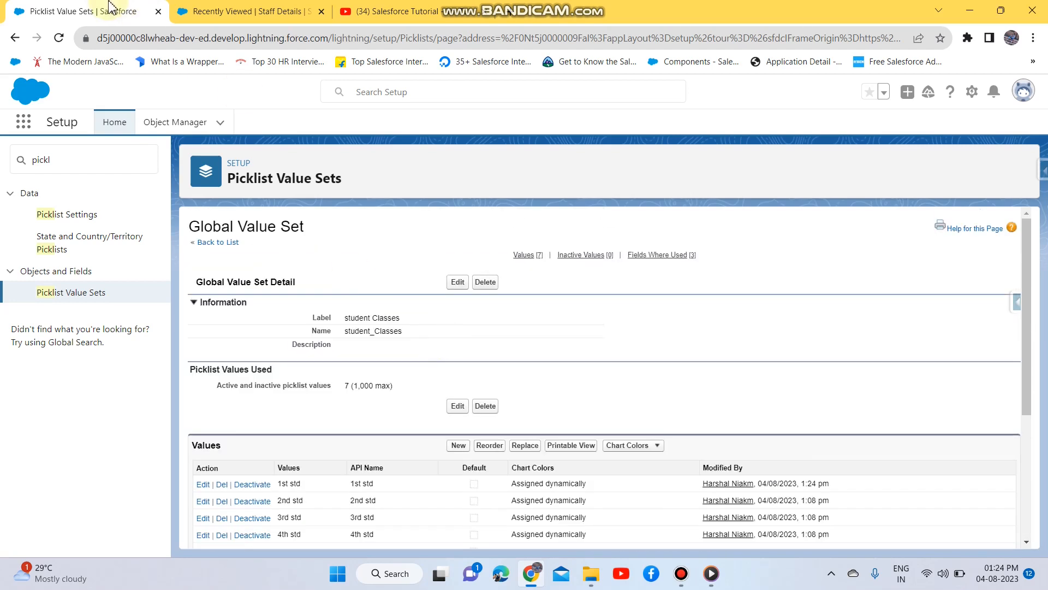
Step: Switch back to the student management app, reload Staff Details, and open a new record form at the class fields
{"action": "left_click", "coordinate": [230, 10]}
{"action": "left_click", "coordinate": [453, 124]}
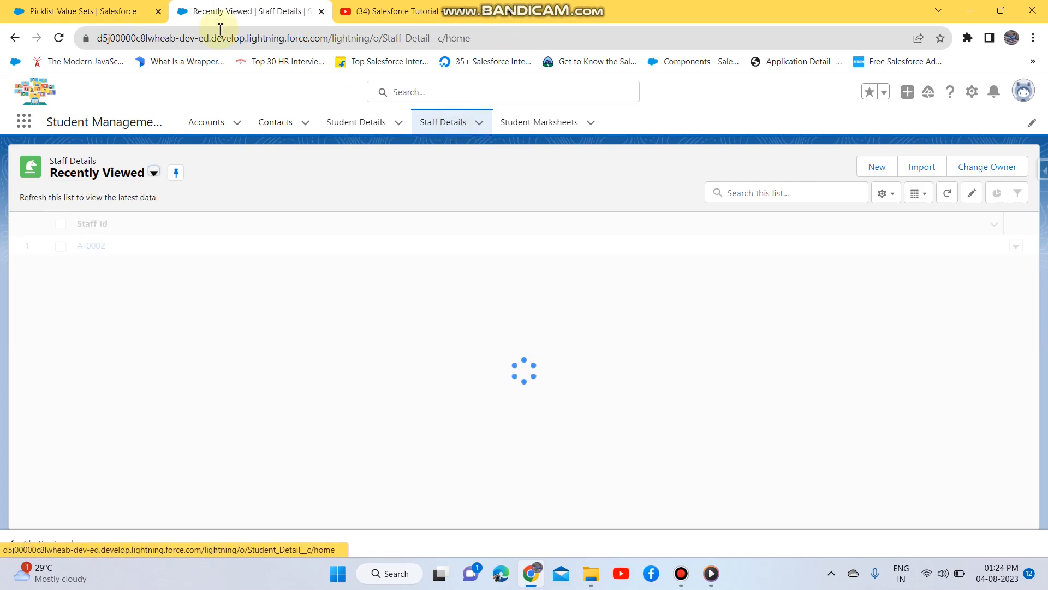
{"action": "left_click", "coordinate": [59, 38]}
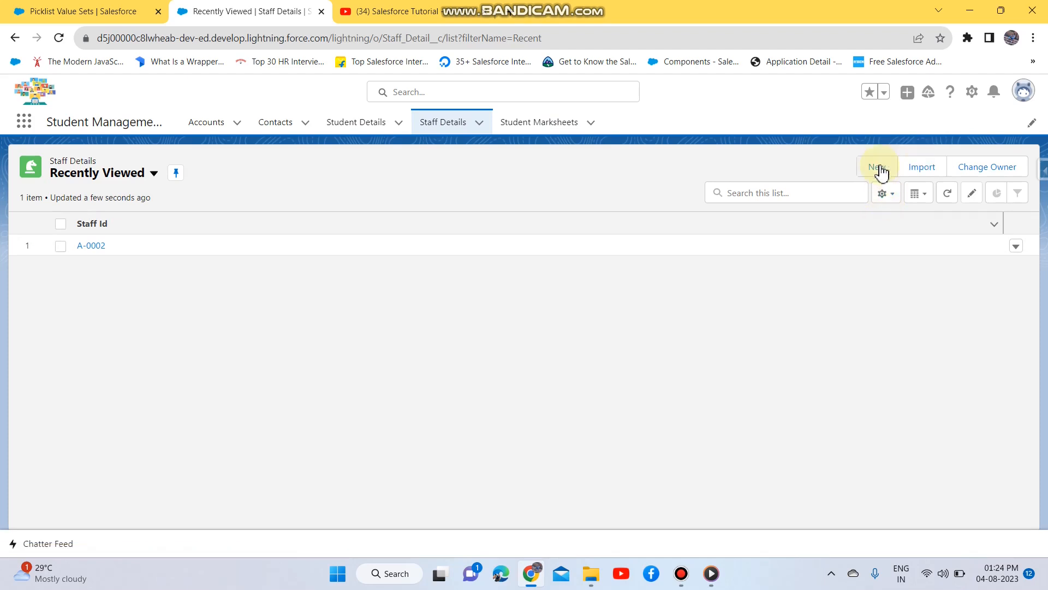
{"action": "left_click", "coordinate": [879, 166]}
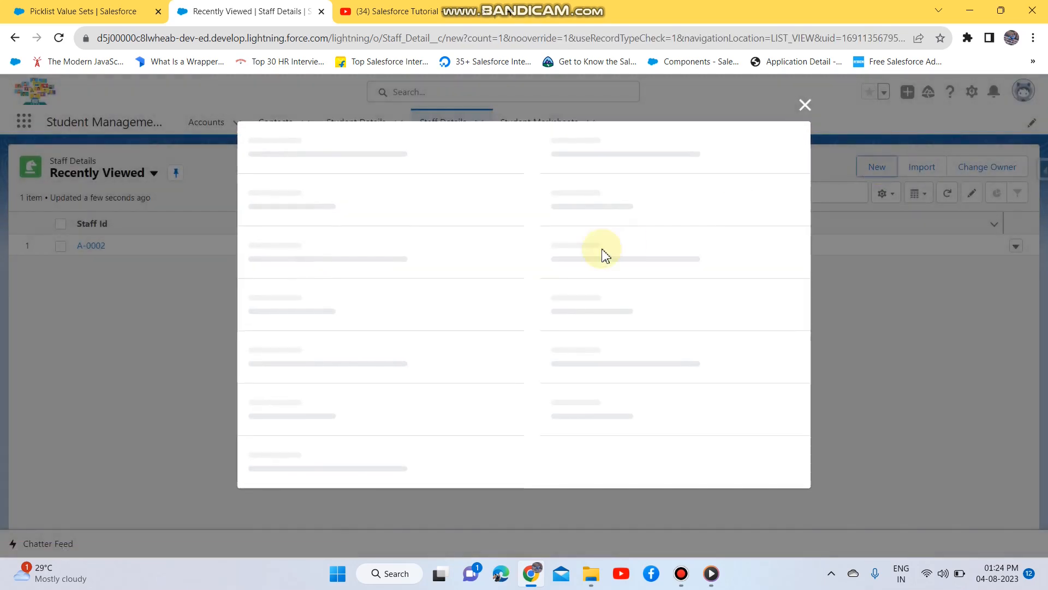
{"action": "scroll", "coordinate": [337, 400], "scroll_direction": "down", "scroll_amount": 5}
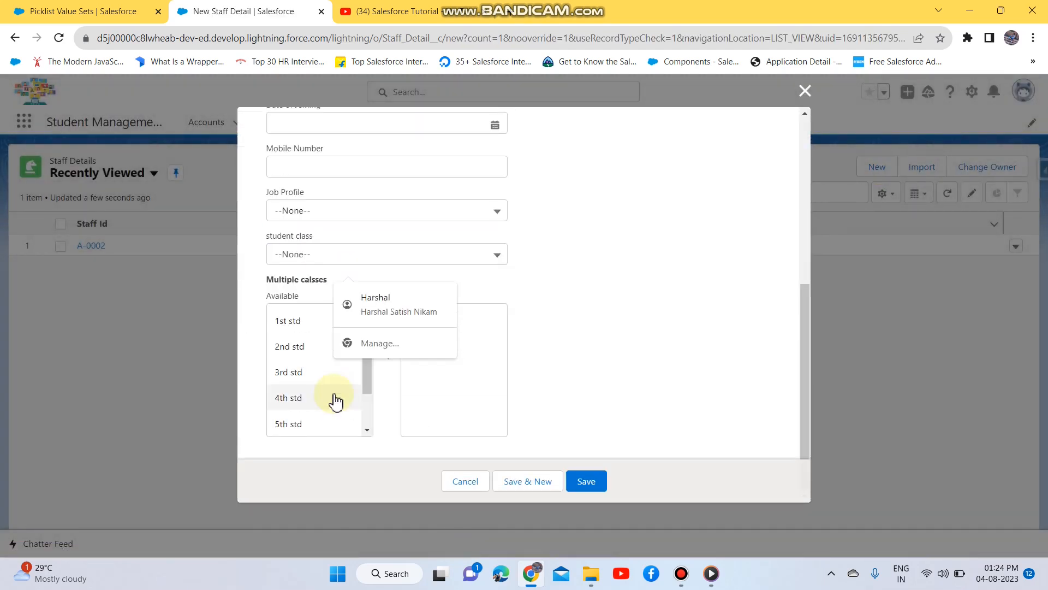
Step: Check the class fields for default selections, try to save the blank staff record, and close the form
{"action": "left_click_drag", "start_coordinate": [734, 350], "coordinate": [351, 297]}
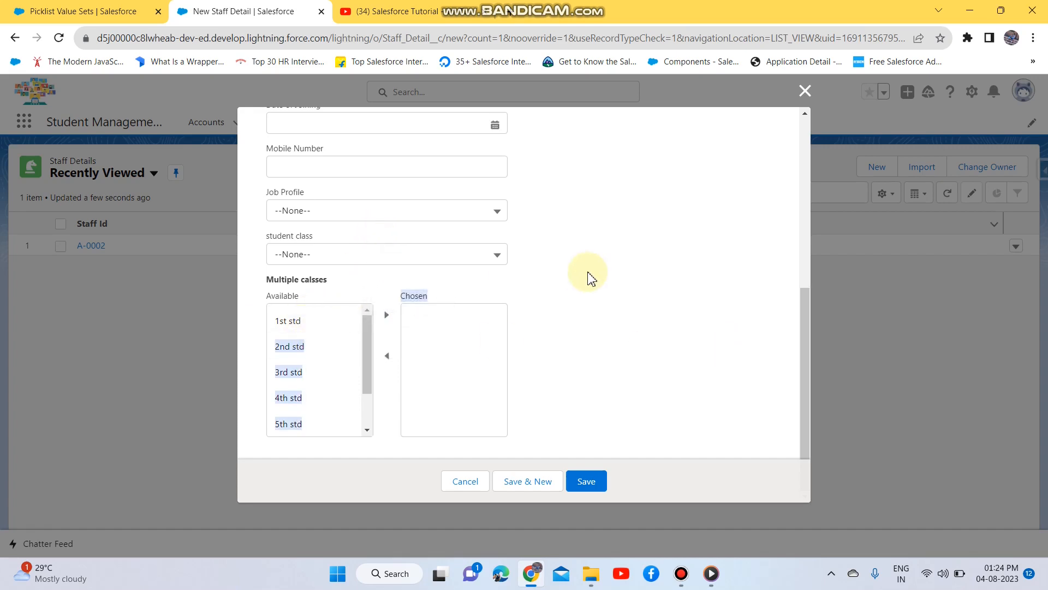
{"action": "scroll", "coordinate": [598, 322], "scroll_direction": "up", "scroll_amount": 4}
{"action": "left_click", "coordinate": [581, 485]}
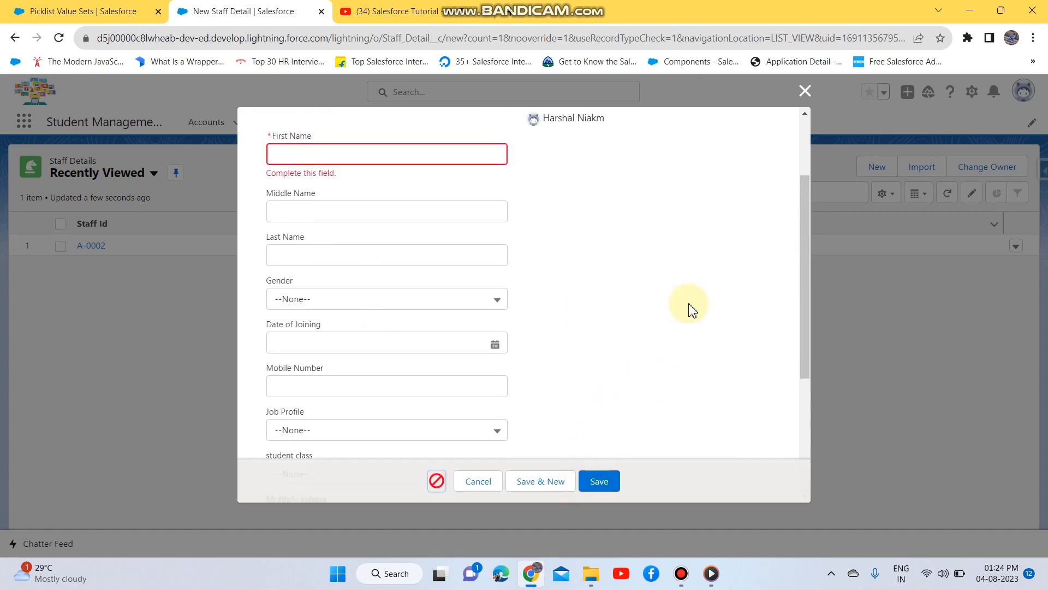
{"action": "left_click", "coordinate": [804, 92]}
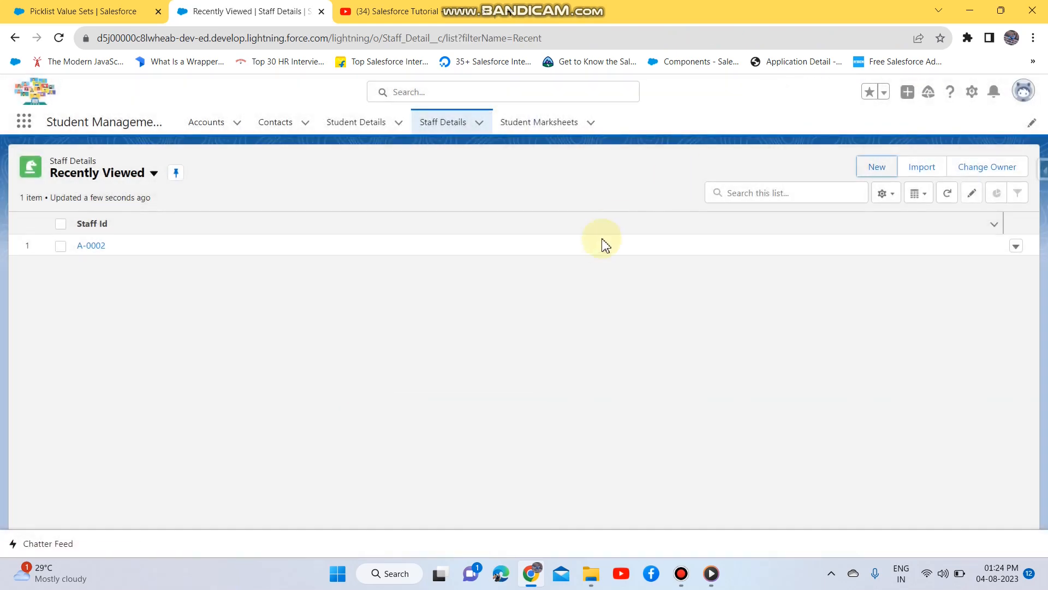